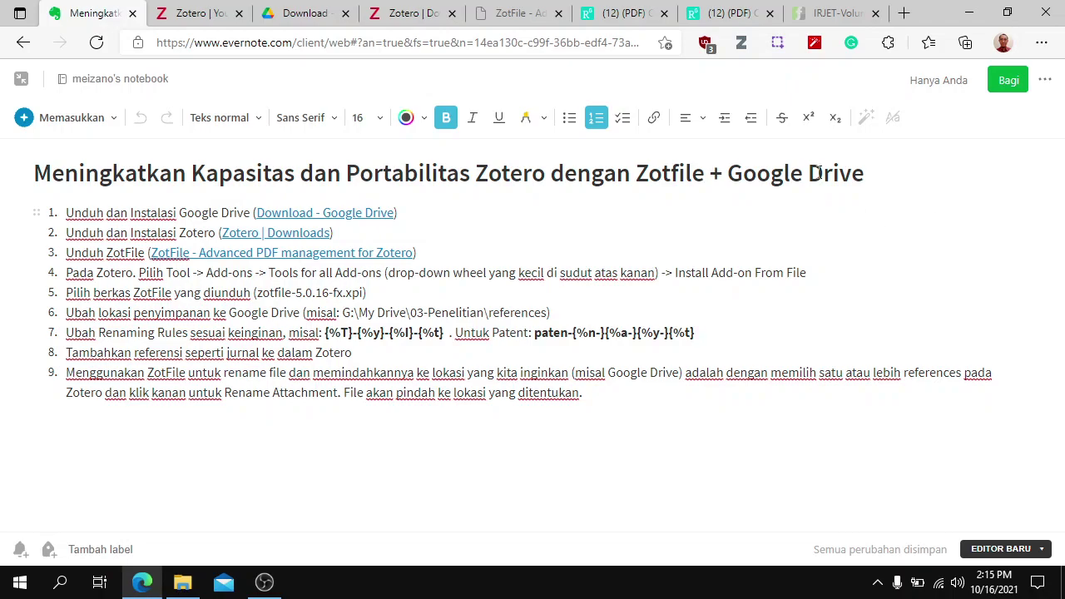
- Install Google Drive from GoogleDriveSetup.exe in Downloads, without desktop shortcuts to Google Docs, Sheets and Slides
{"action": "left_click", "coordinate": [186, 20]}
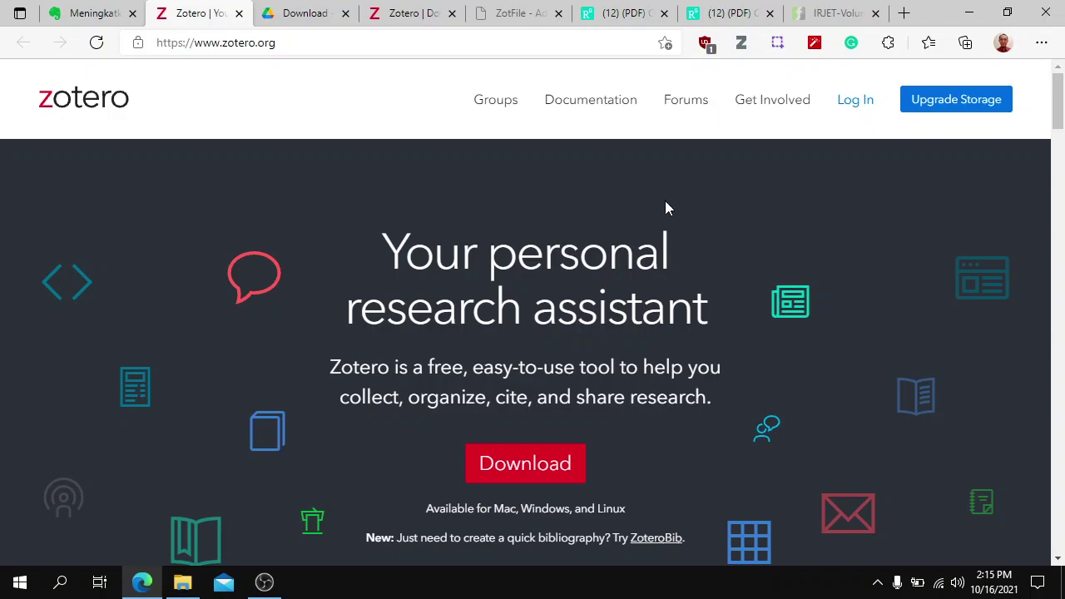
{"action": "left_click", "coordinate": [299, 19]}
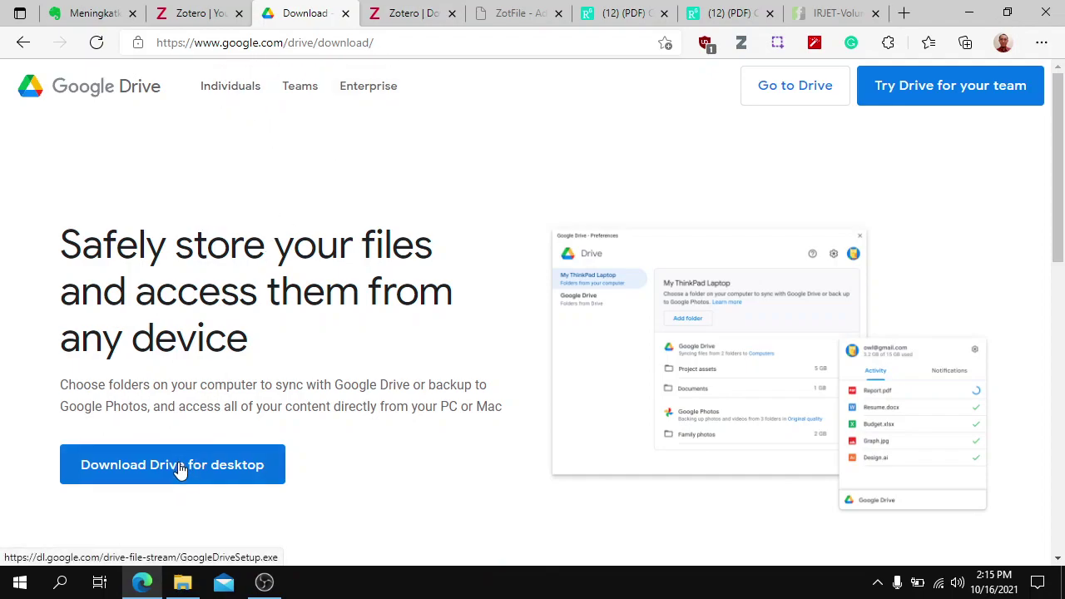
{"action": "left_click", "coordinate": [182, 583]}
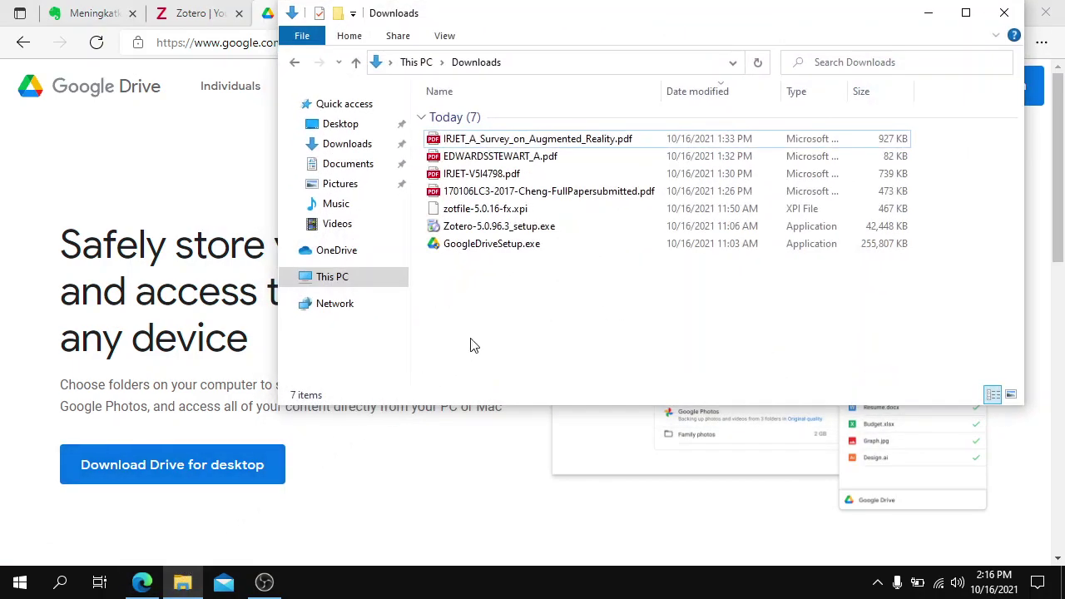
{"action": "left_click", "coordinate": [514, 248]}
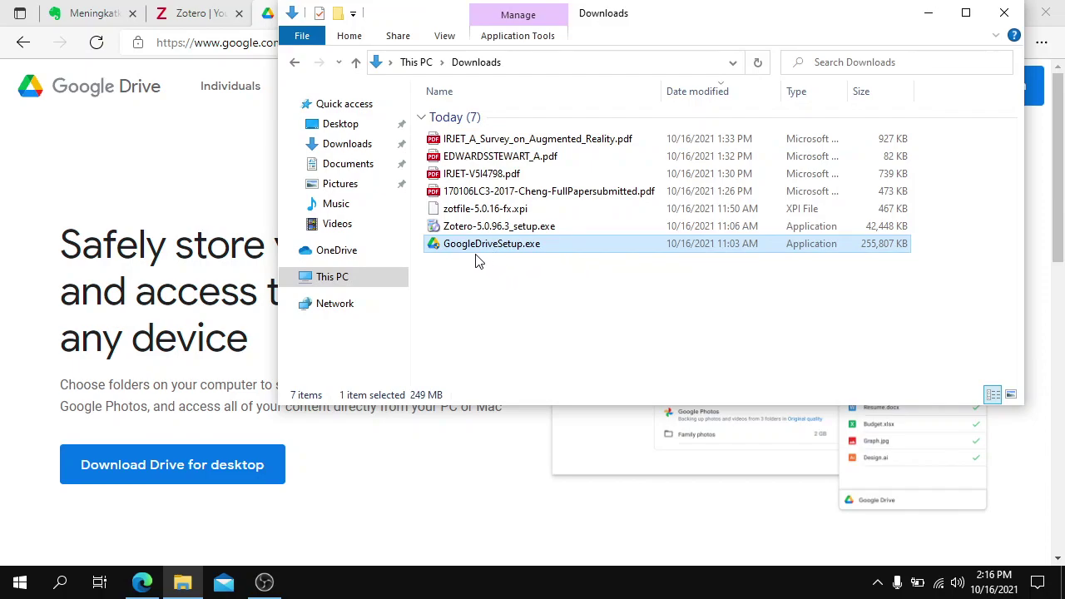
{"action": "mouse_move", "coordinate": [584, 245]}
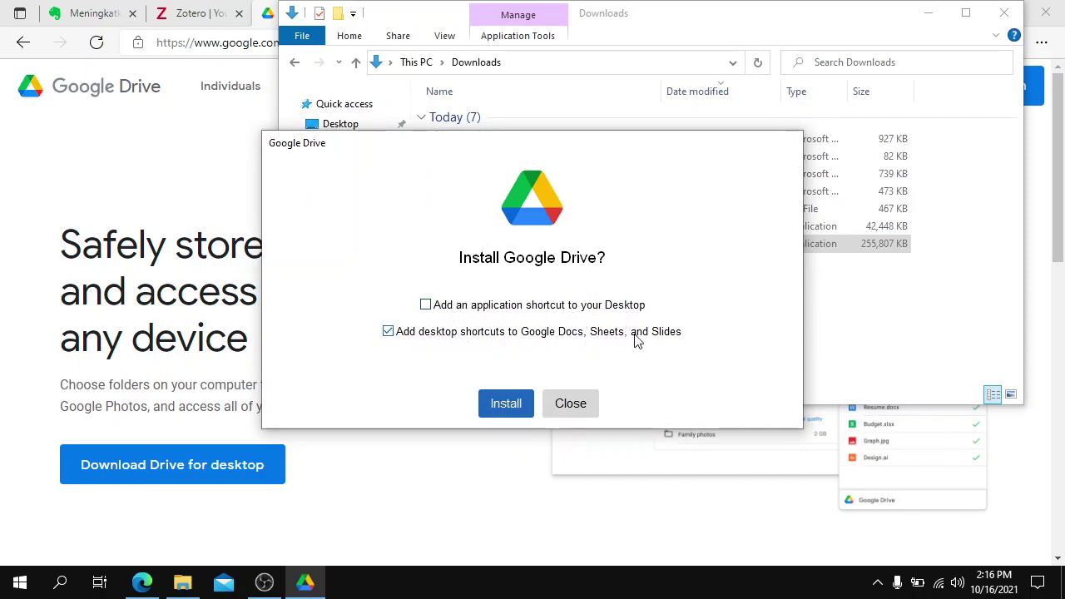
{"action": "left_click", "coordinate": [390, 333]}
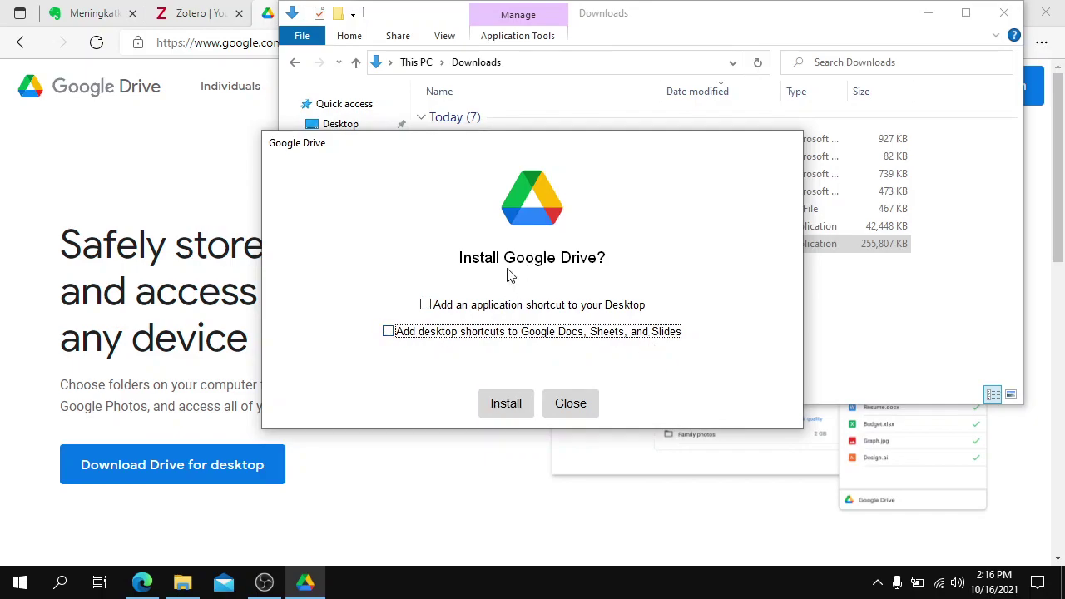
{"action": "left_click", "coordinate": [506, 405]}
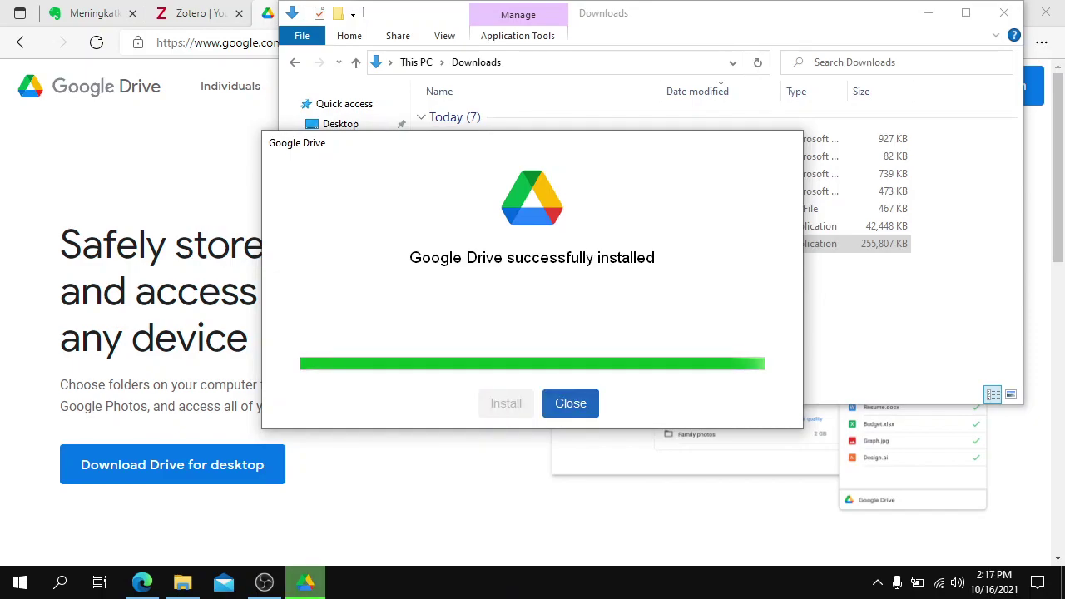
{"action": "left_click", "coordinate": [568, 406]}
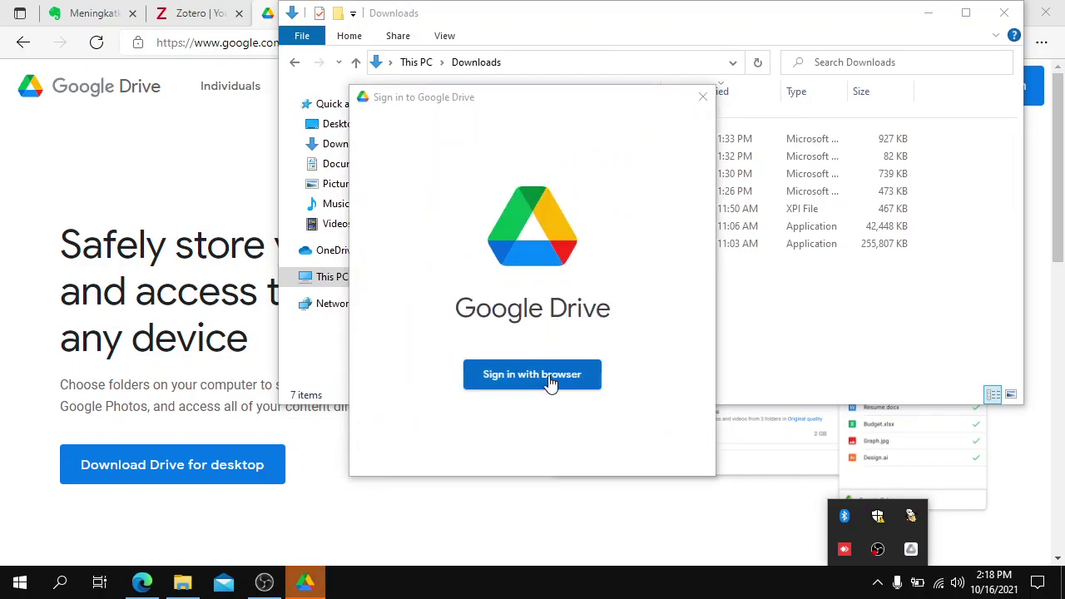
- Sign in to Google Drive for desktop through the browser with the listed Google account
{"action": "left_click", "coordinate": [482, 226]}
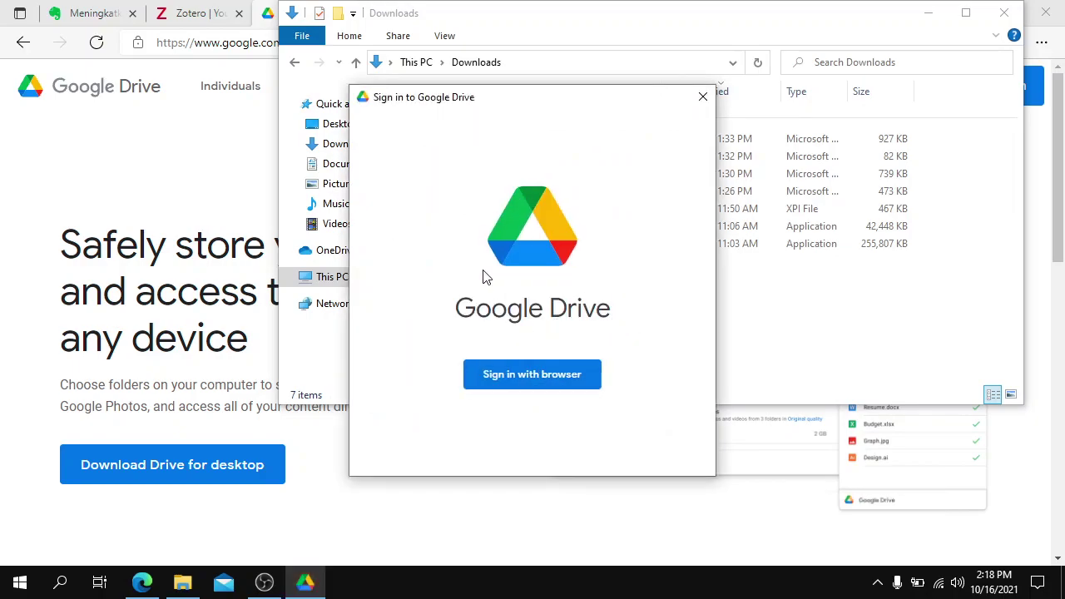
{"action": "left_click", "coordinate": [533, 375]}
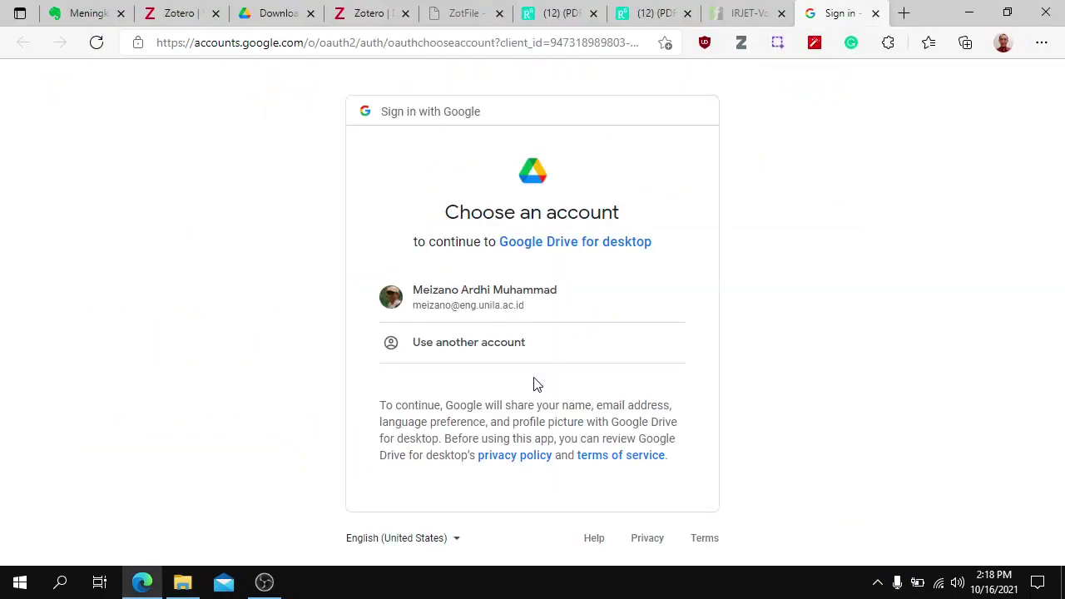
{"action": "left_click", "coordinate": [497, 305]}
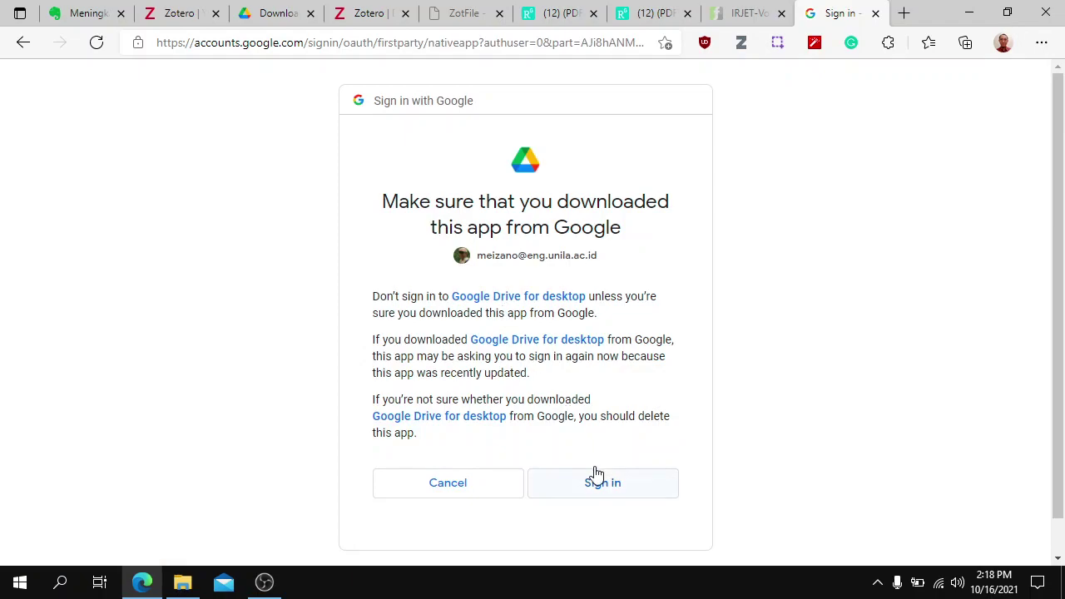
{"action": "left_click", "coordinate": [595, 488]}
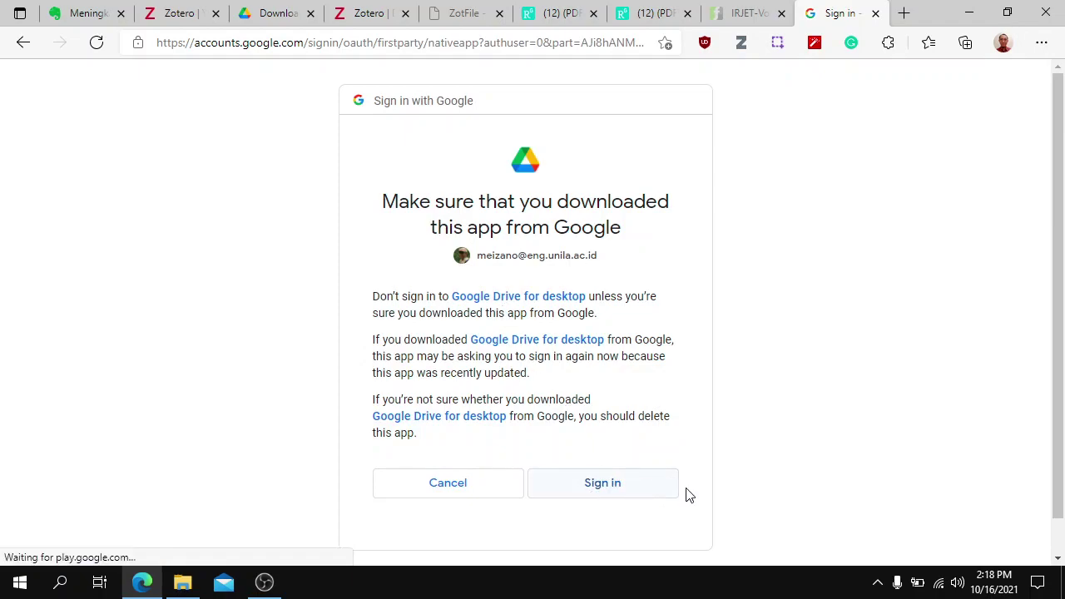
{"action": "left_click", "coordinate": [876, 584]}
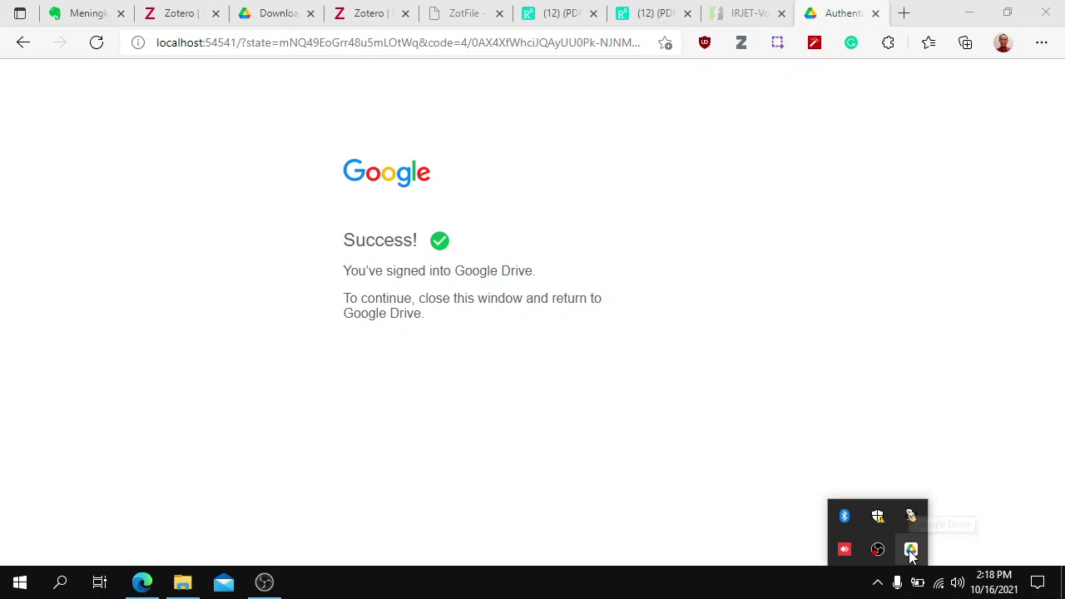
{"action": "left_click", "coordinate": [547, 475]}
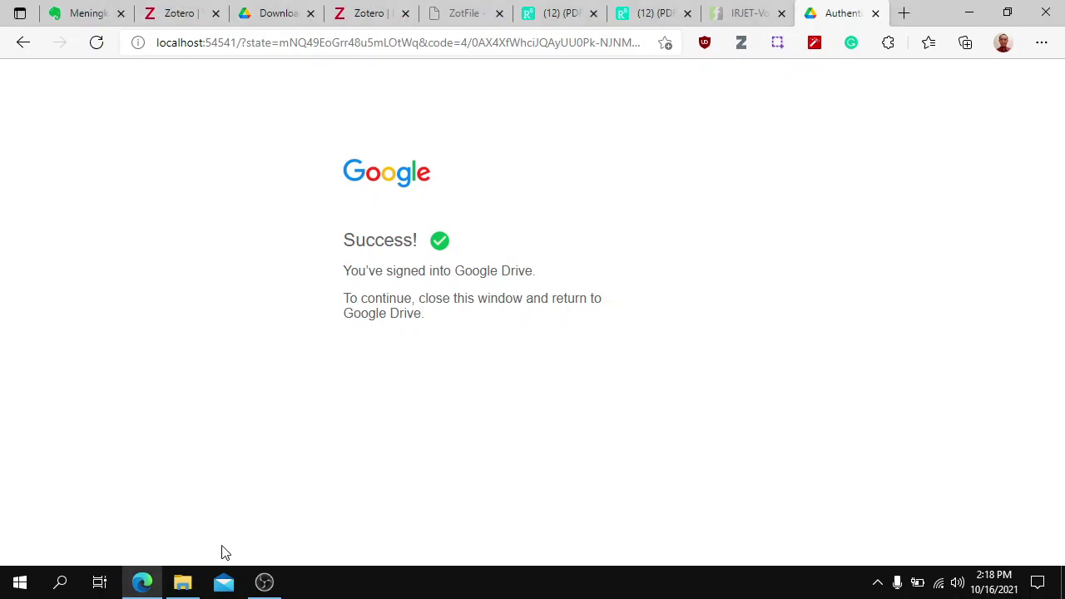
- Switch to File Explorer and locate the Google Drive (G:) drive under This PC in a new window
{"action": "left_click", "coordinate": [183, 580]}
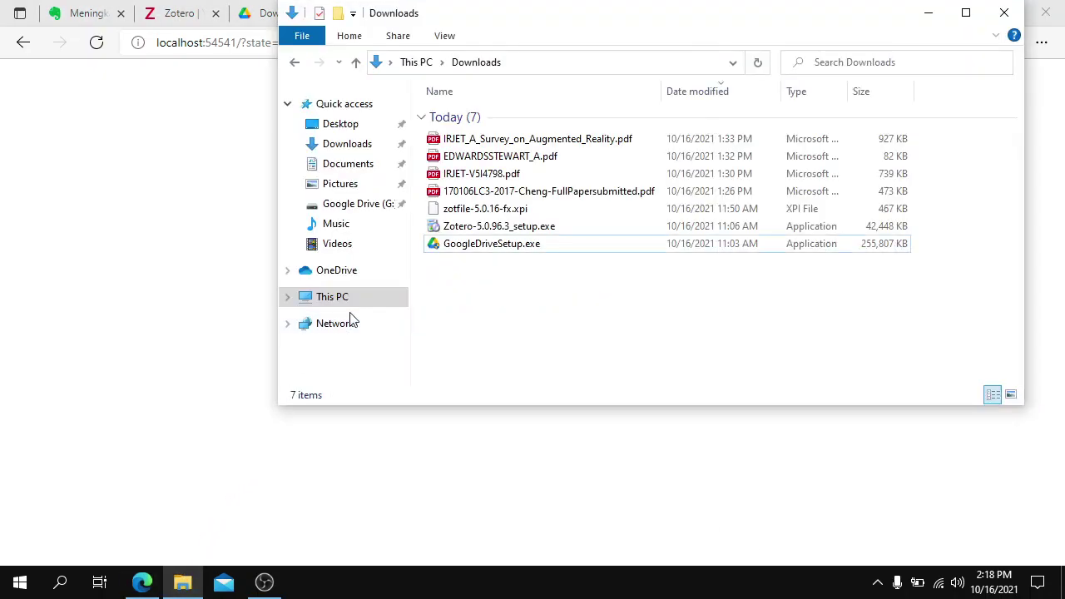
{"action": "key", "text": "super+e"}
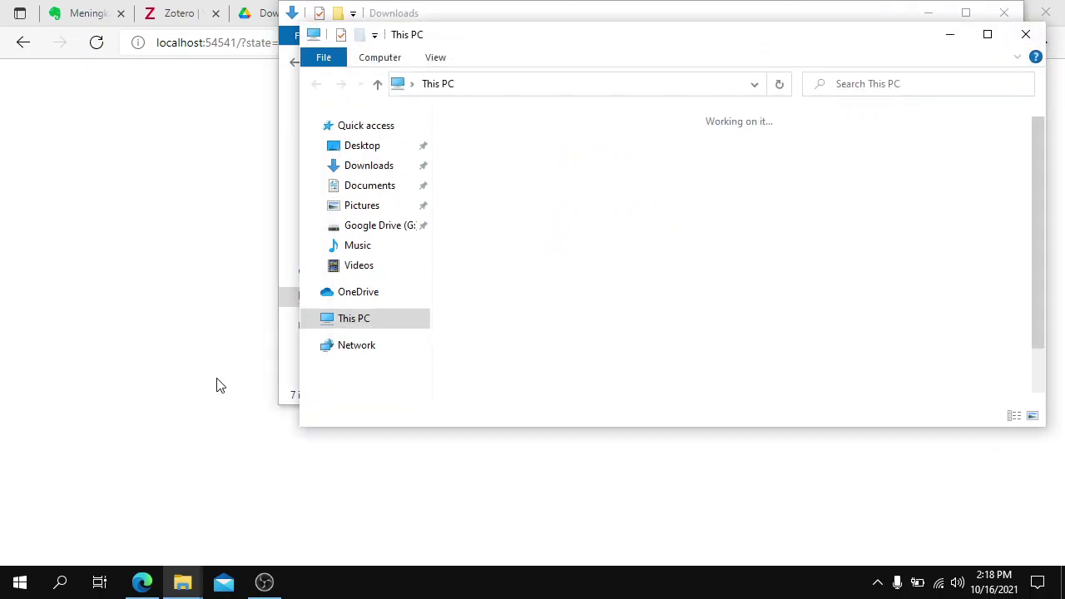
{"action": "left_click", "coordinate": [730, 355]}
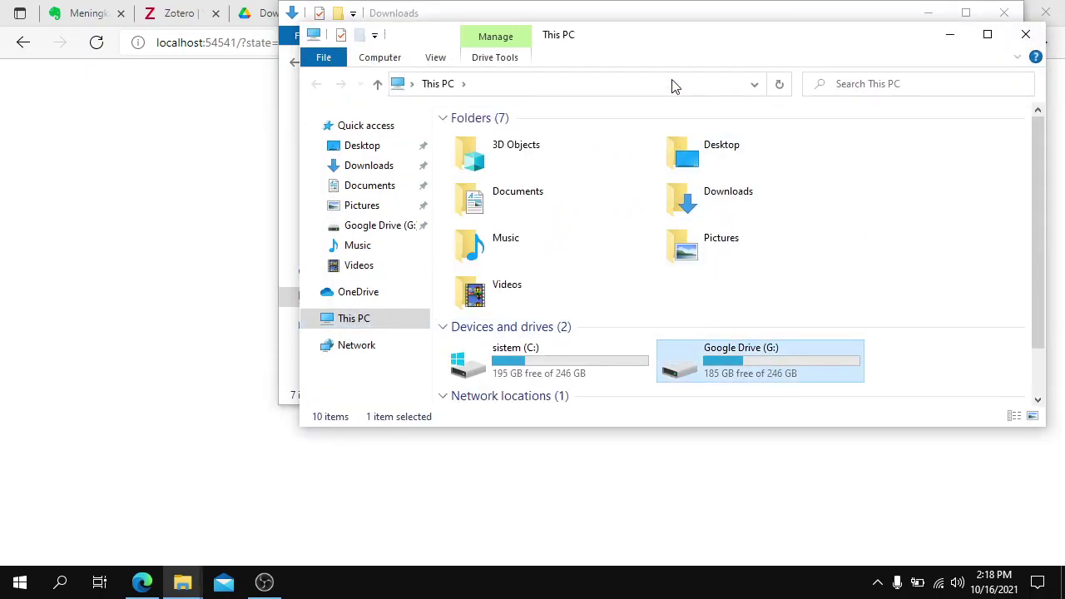
{"action": "left_click_drag", "start_coordinate": [672, 45], "coordinate": [443, 55]}
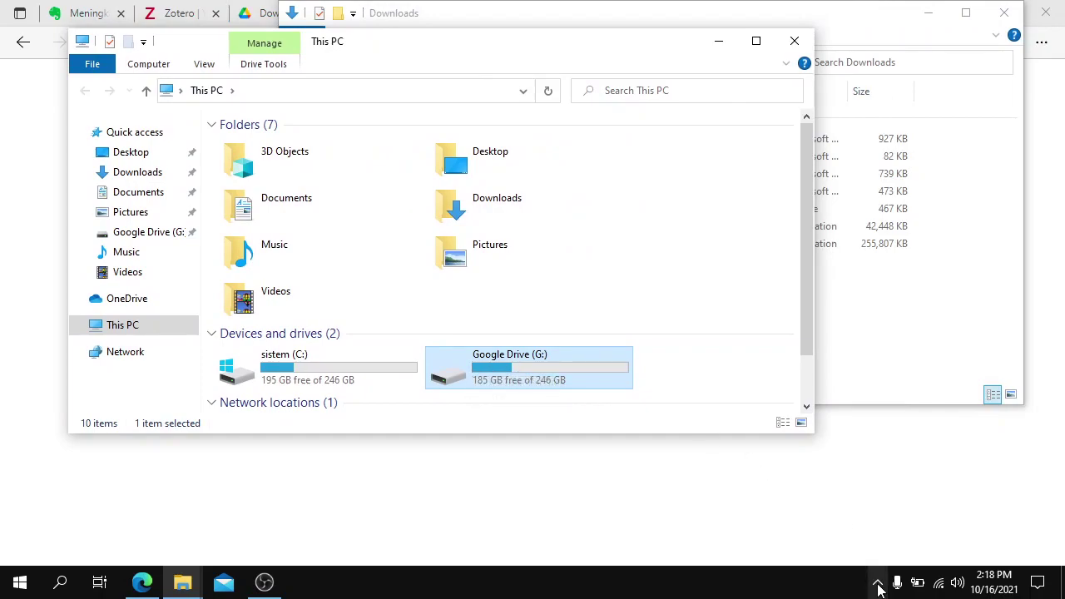
- Check the drive letter setting in the Google Drive preferences, and close the preferences and the This PC window
{"action": "left_click", "coordinate": [877, 583]}
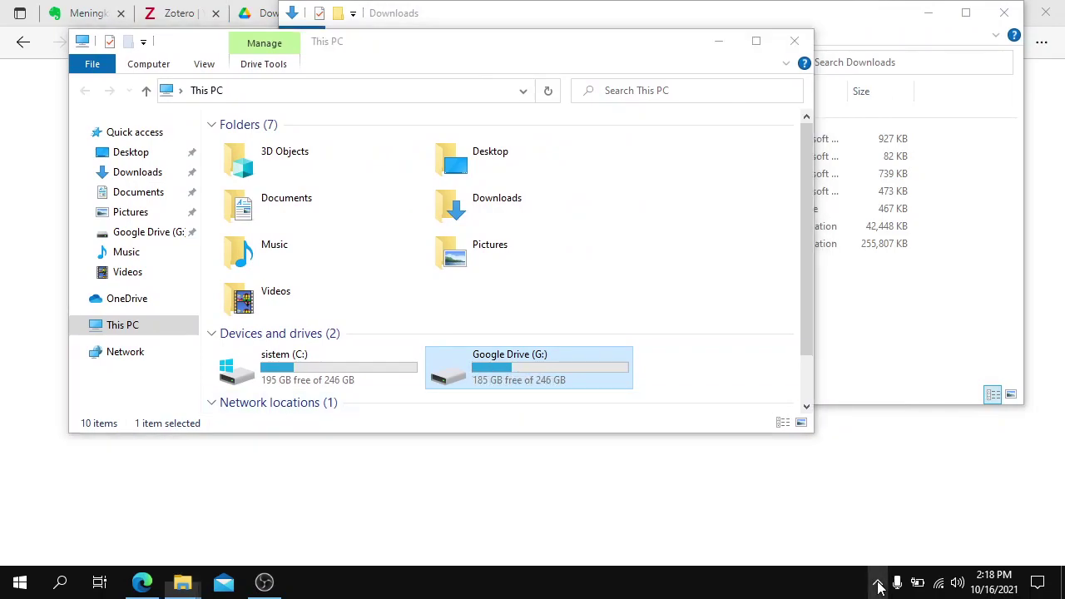
{"action": "left_click", "coordinate": [911, 550]}
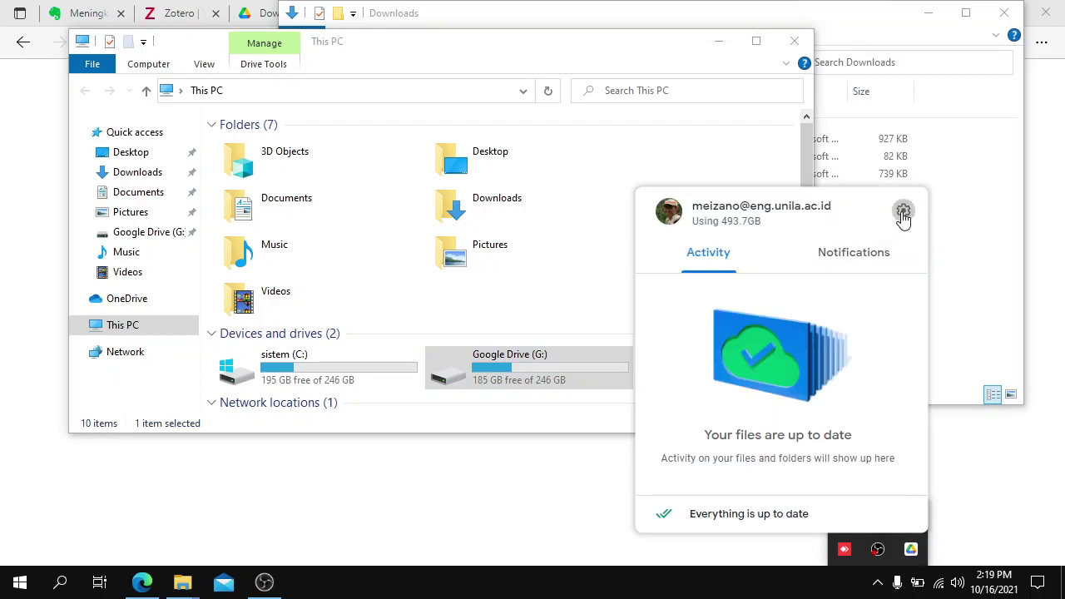
{"action": "left_click", "coordinate": [903, 213]}
{"action": "left_click", "coordinate": [833, 245]}
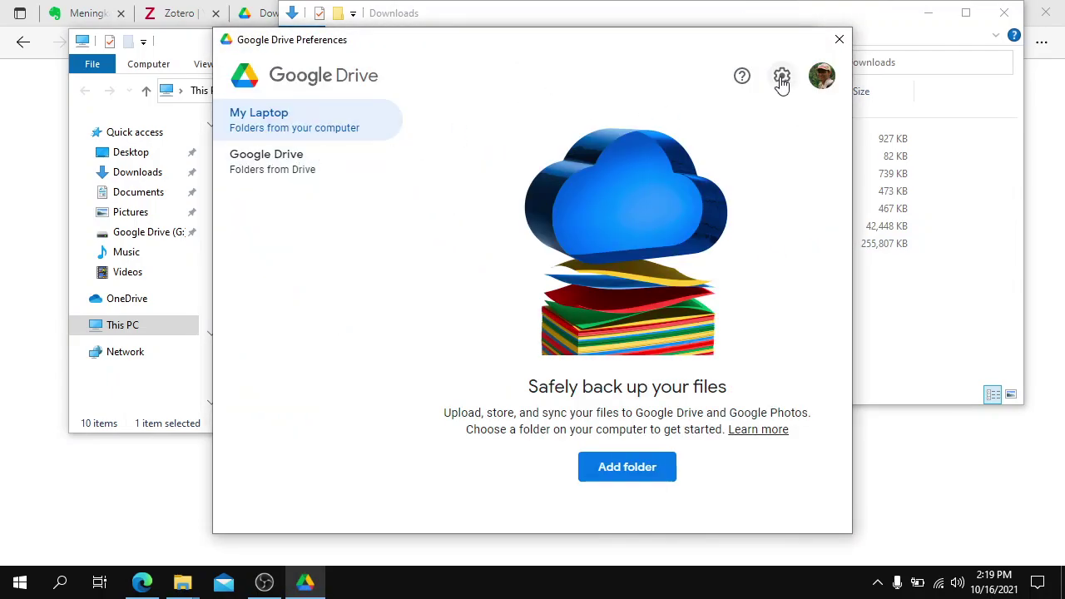
{"action": "left_click", "coordinate": [781, 79]}
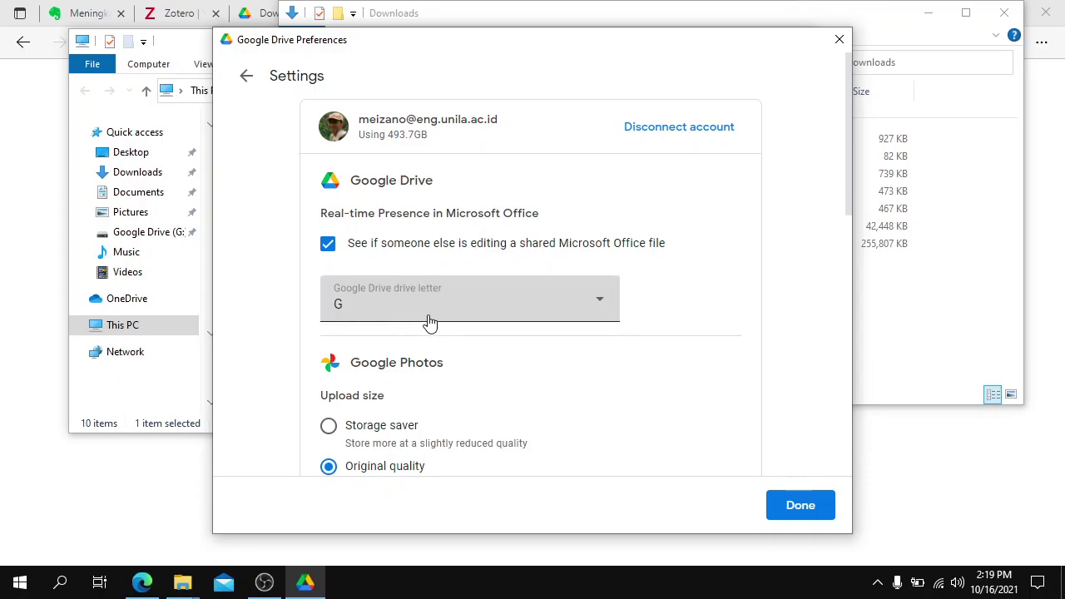
{"action": "left_click", "coordinate": [804, 509]}
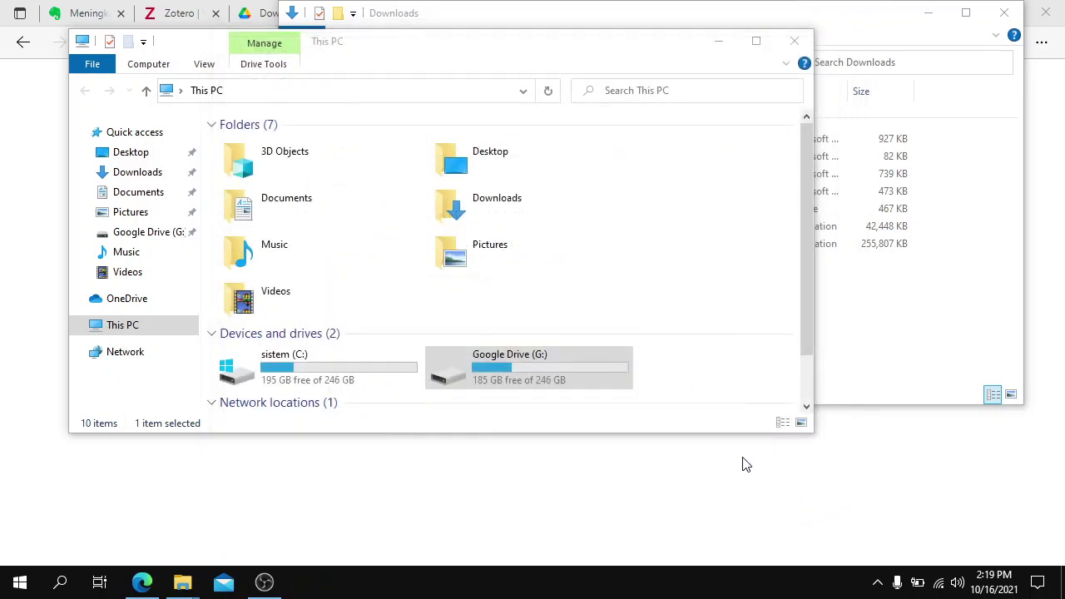
{"action": "left_click", "coordinate": [794, 42]}
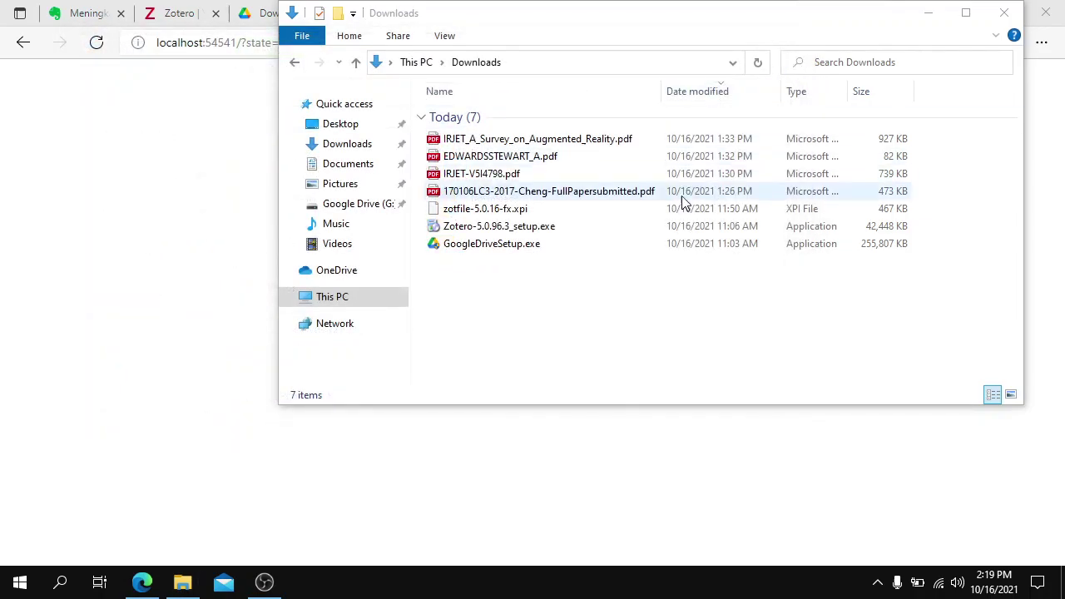
- Return to the browser, review the Evernote instructions and open the Zotero 5.0 for Windows download page
{"action": "left_click", "coordinate": [175, 329]}
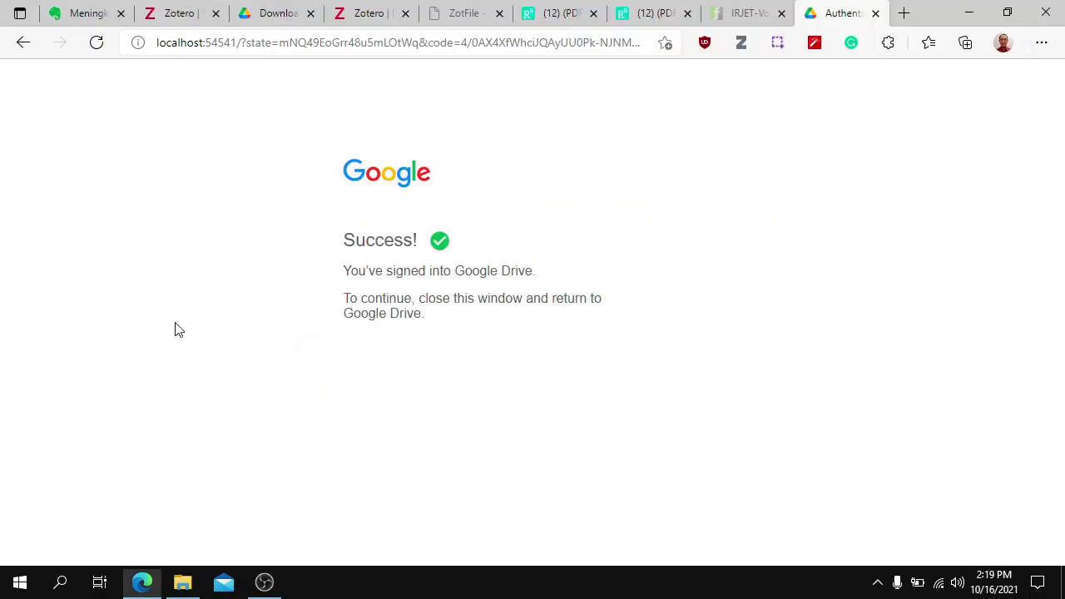
{"action": "left_click", "coordinate": [92, 20]}
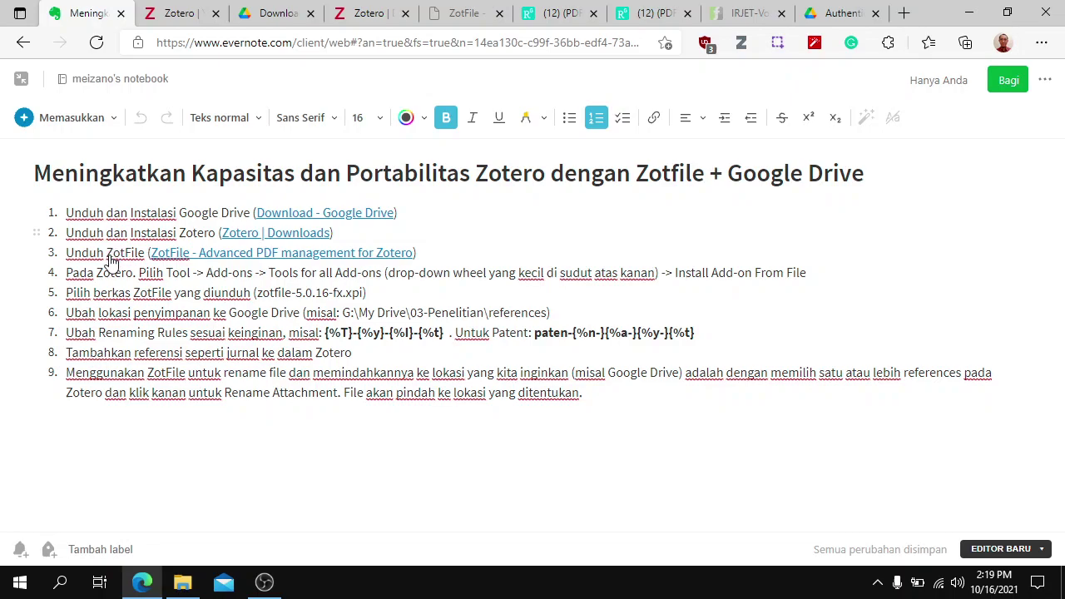
{"action": "left_click", "coordinate": [370, 13]}
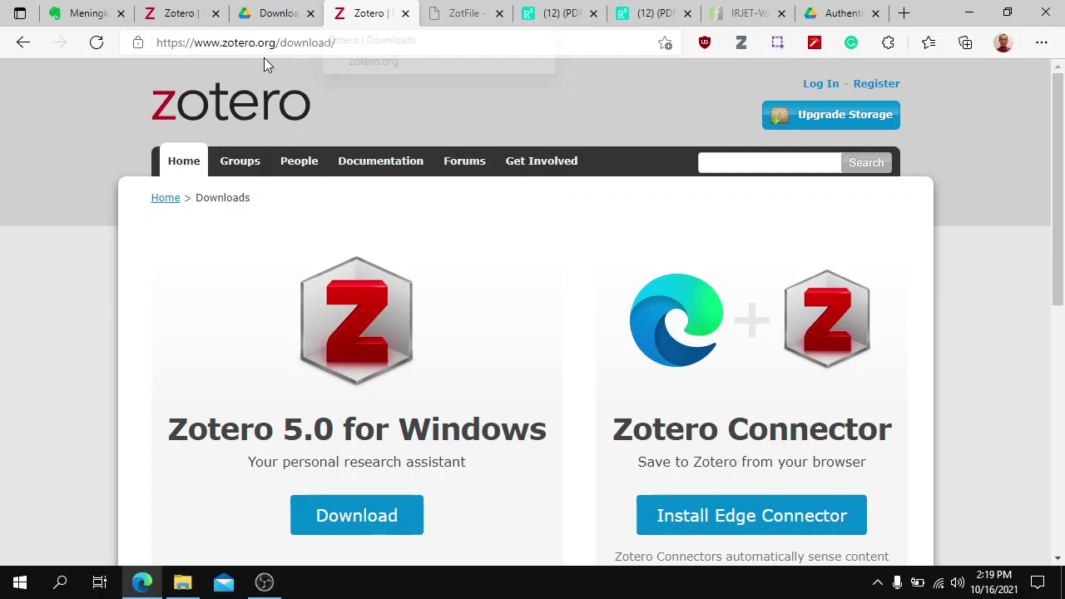
{"action": "left_click", "coordinate": [368, 515]}
- Install Zotero from Zotero-5.0.96.3_setup.exe in Downloads with the Standard setup type and launch it
{"action": "left_click", "coordinate": [182, 582]}
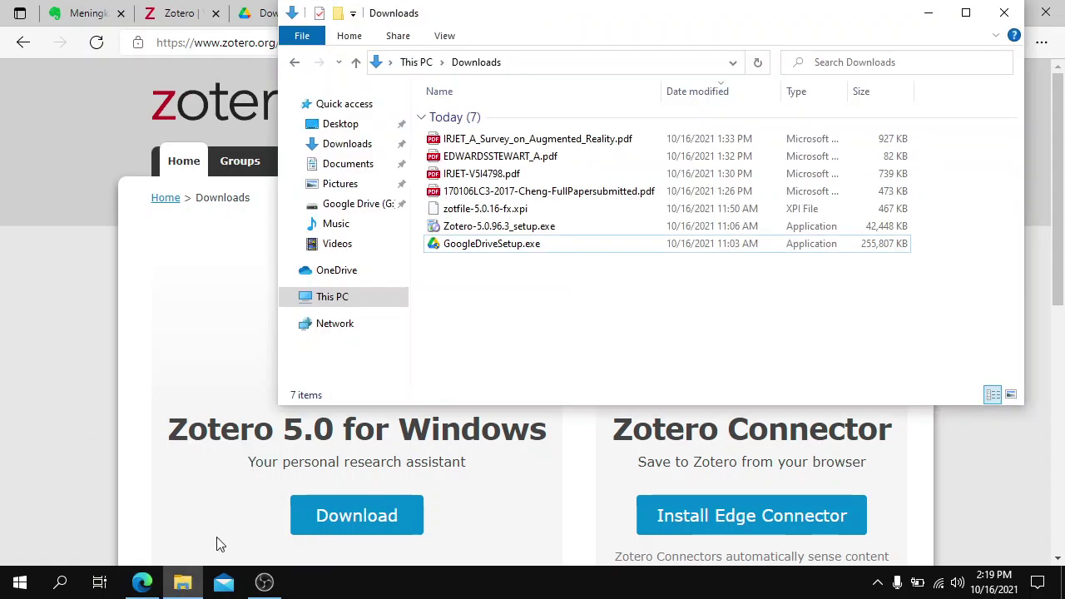
{"action": "left_click", "coordinate": [505, 231]}
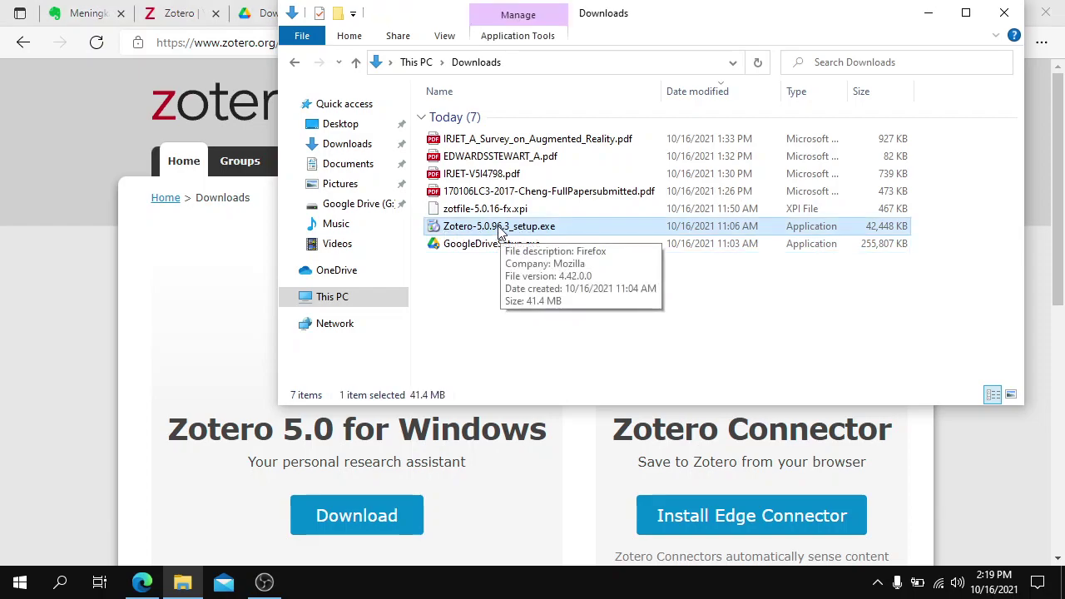
{"action": "double_click", "coordinate": [491, 230]}
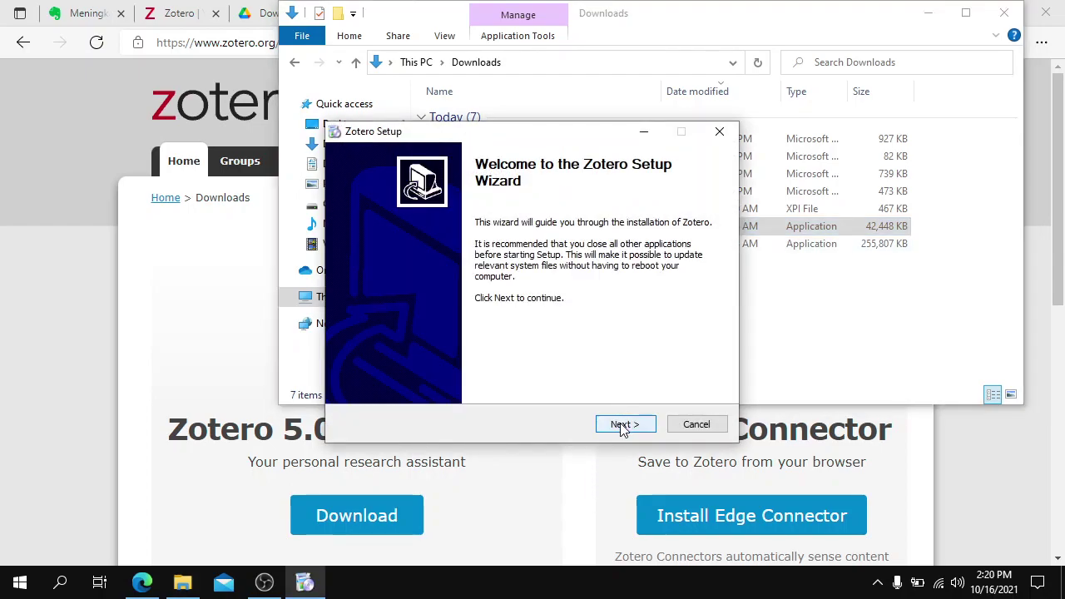
{"action": "left_click", "coordinate": [622, 426]}
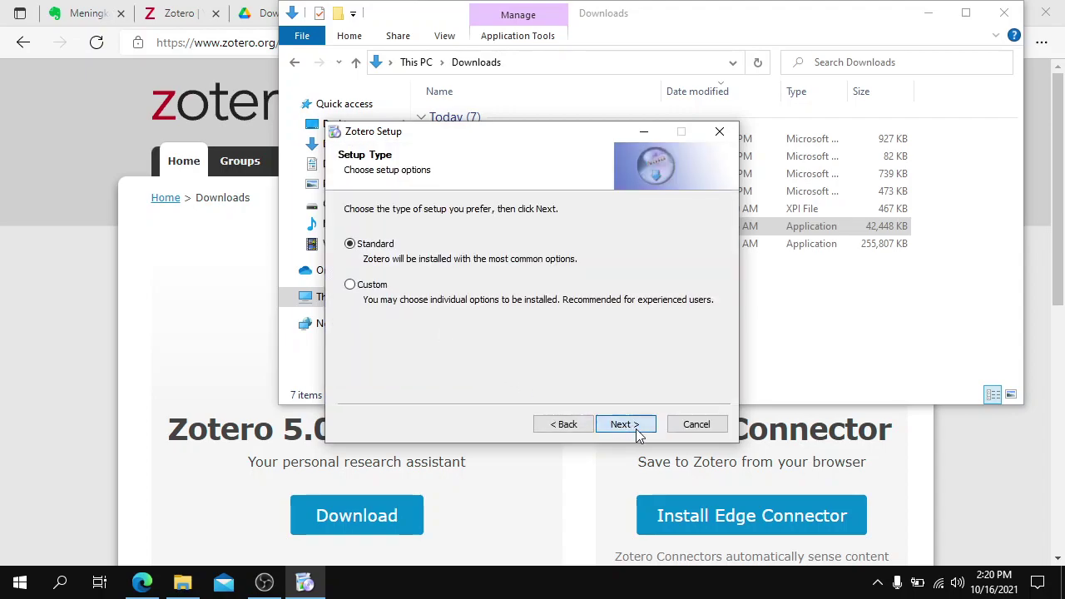
{"action": "left_click", "coordinate": [638, 433]}
{"action": "left_click", "coordinate": [637, 433]}
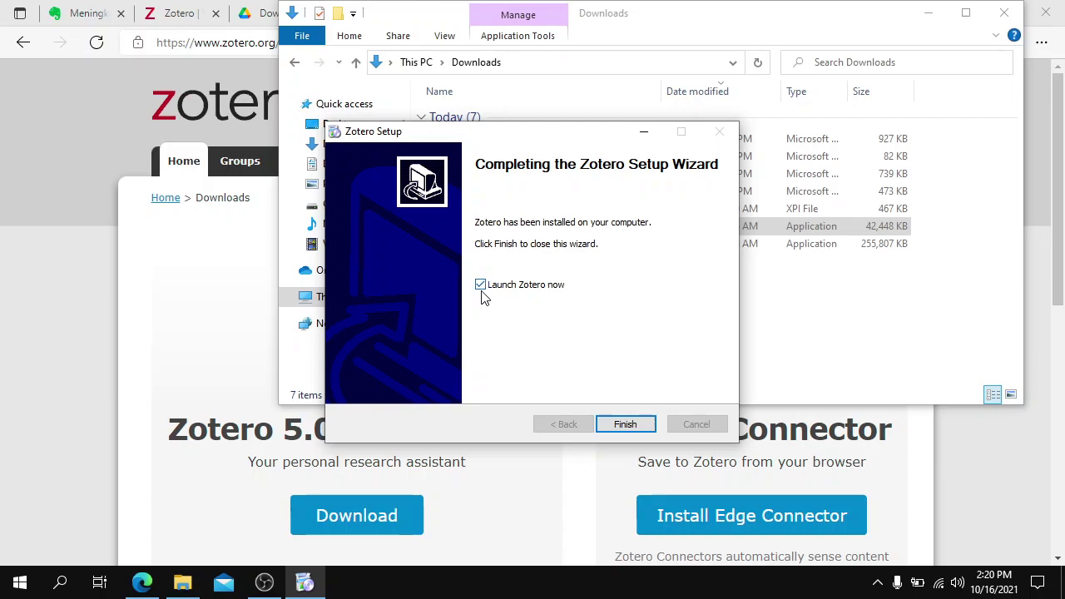
{"action": "left_click", "coordinate": [634, 426]}
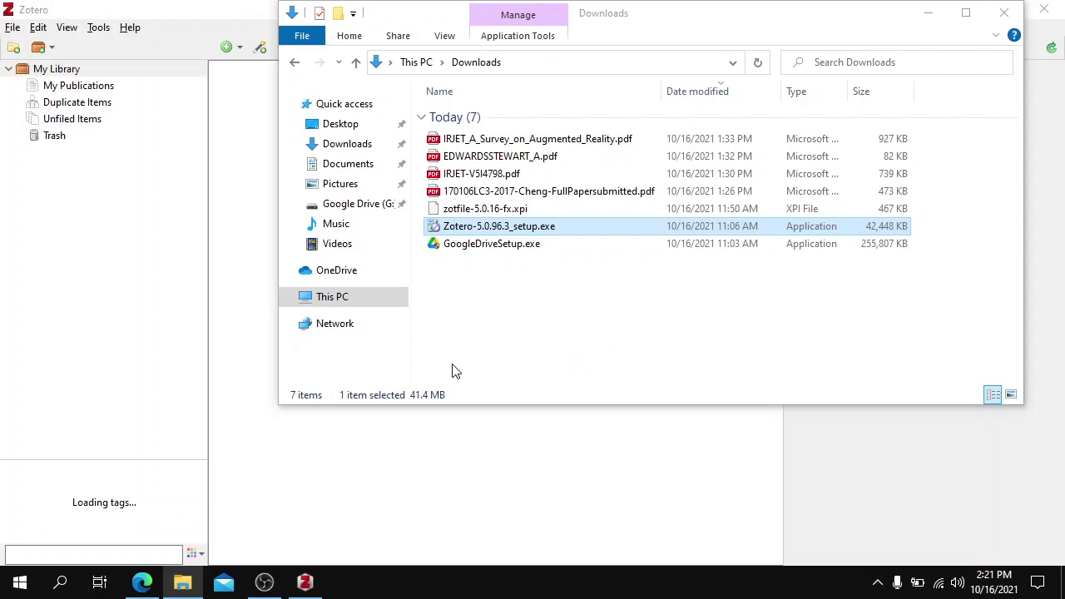
{"action": "left_click", "coordinate": [230, 171]}
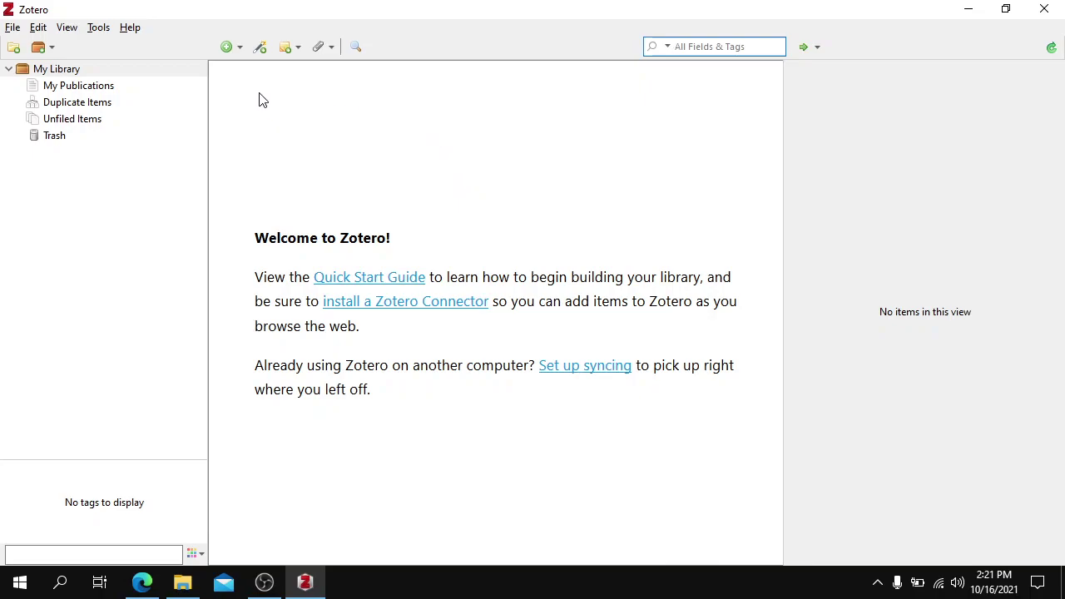
{"action": "left_click", "coordinate": [236, 48]}
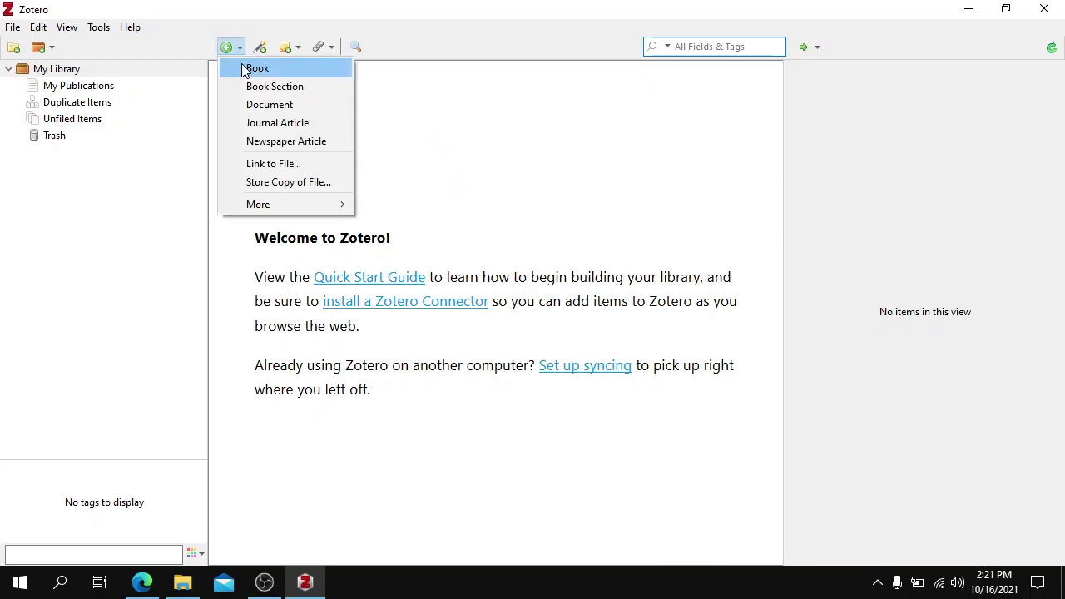
{"action": "left_click", "coordinate": [444, 123]}
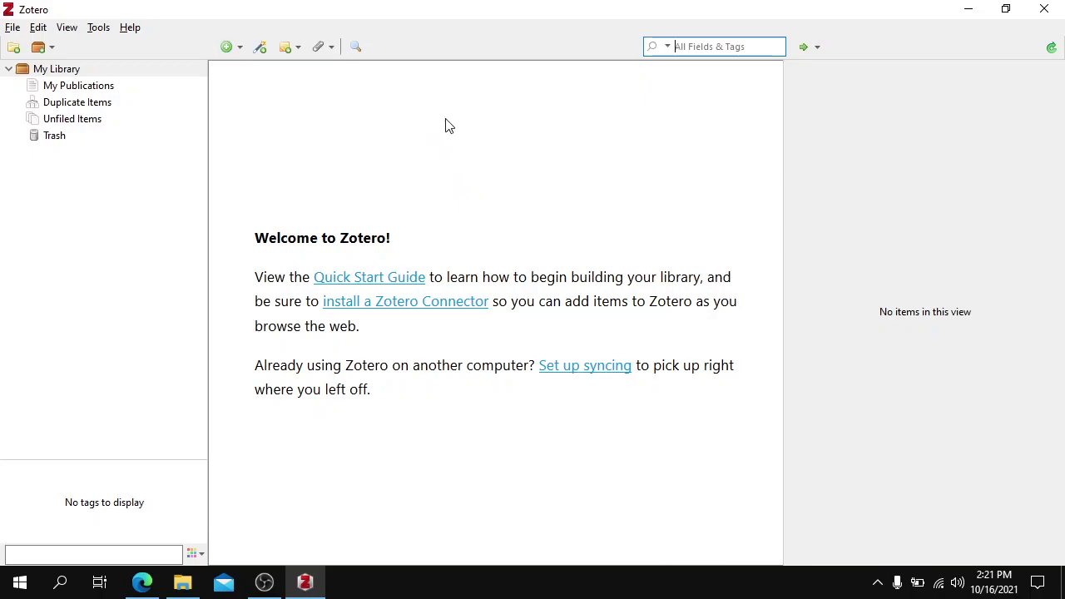
- Import the four PDF articles from the Downloads folder into the Zotero library
{"action": "left_click", "coordinate": [182, 585]}
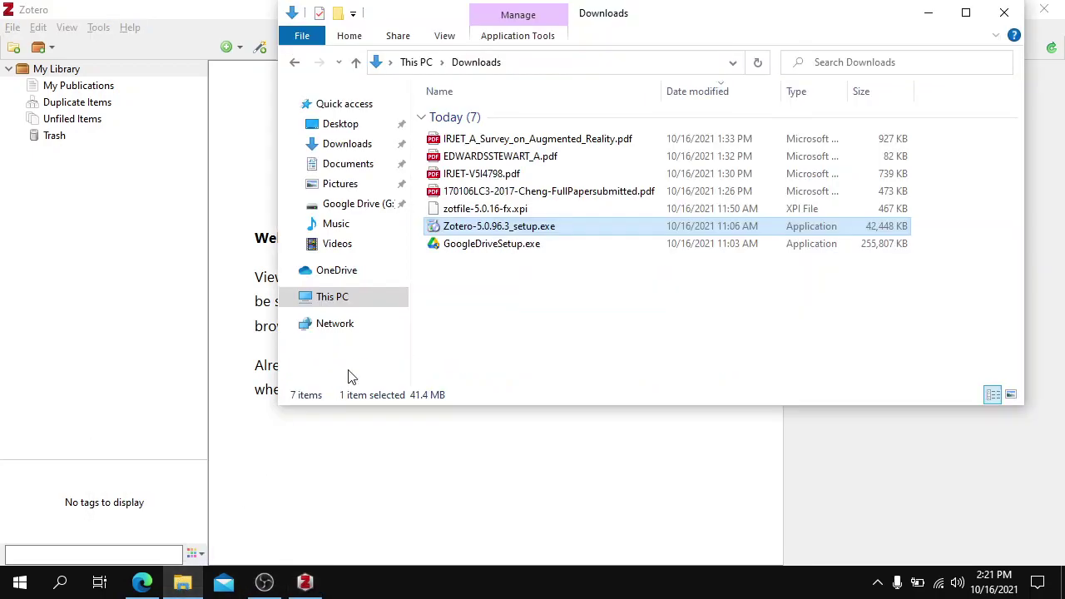
{"action": "left_click_drag", "start_coordinate": [640, 24], "coordinate": [816, 77]}
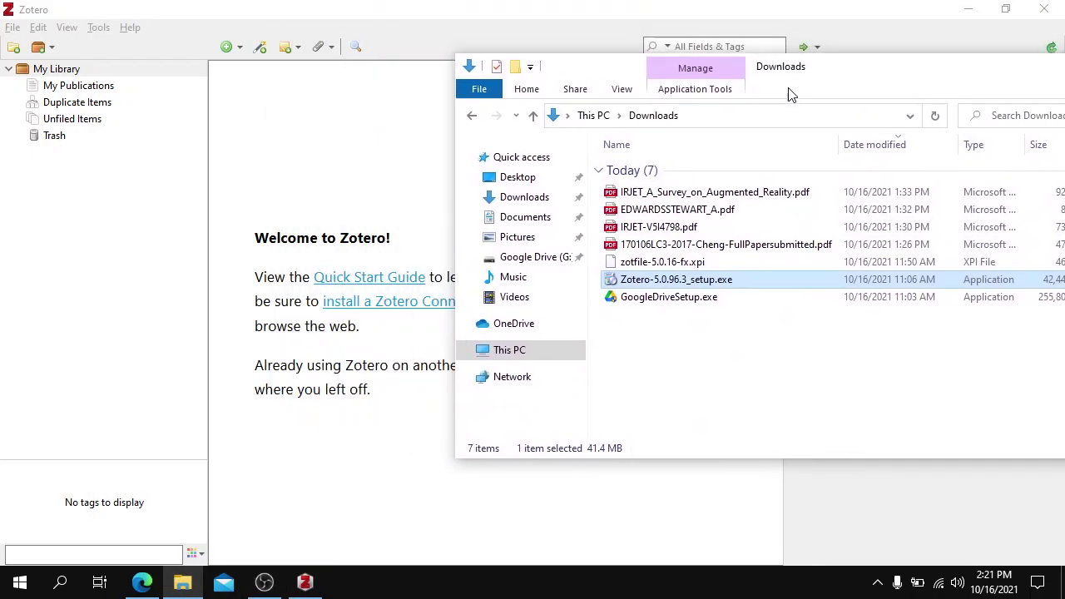
{"action": "left_click", "coordinate": [684, 194]}
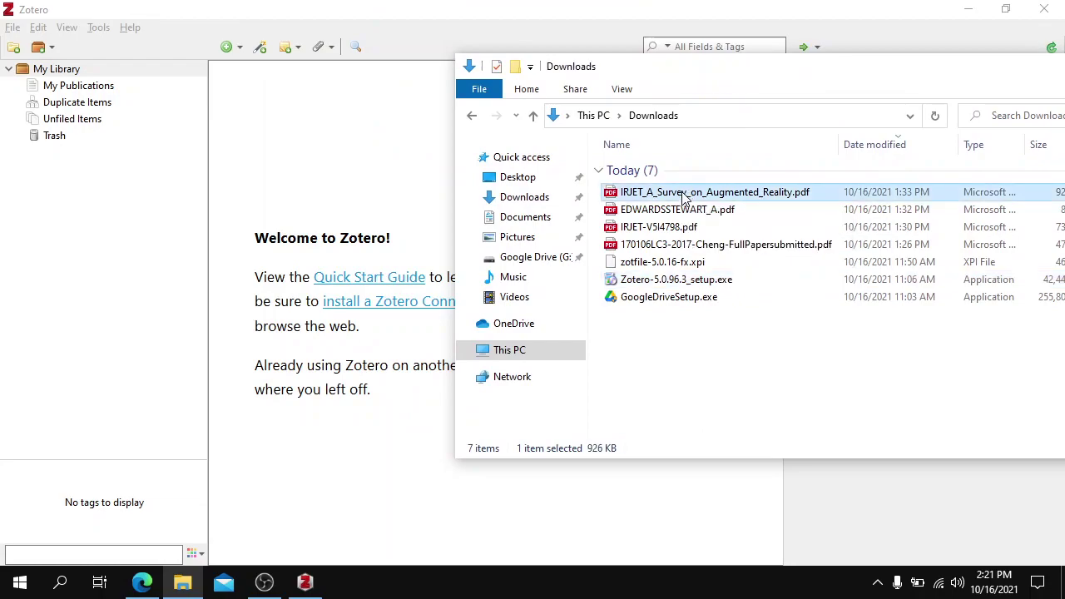
{"action": "left_click", "coordinate": [684, 246], "text": "shift"}
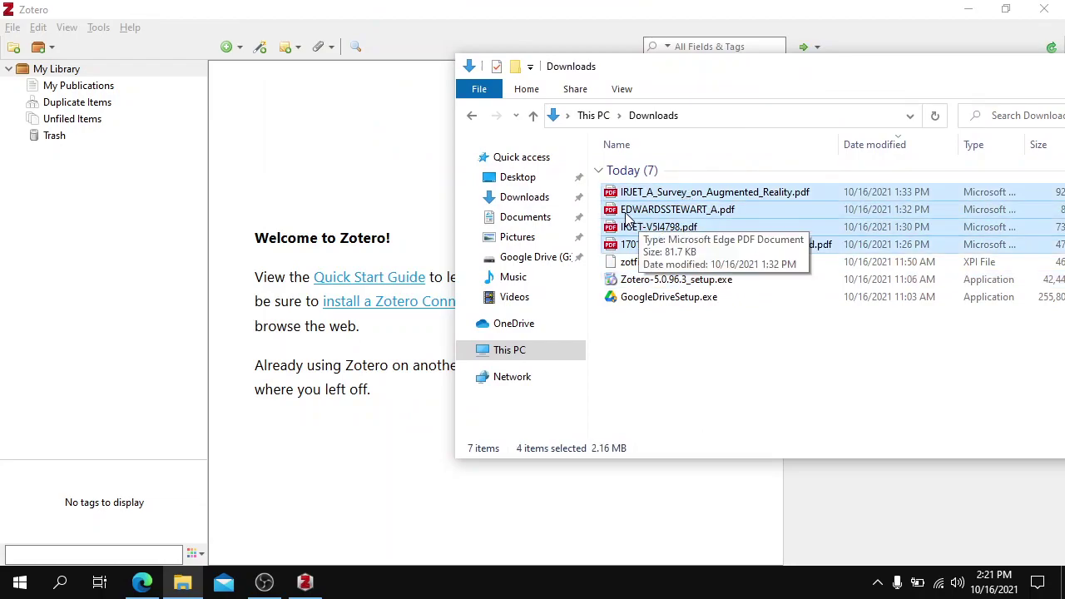
{"action": "left_click_drag", "start_coordinate": [630, 218], "coordinate": [317, 192]}
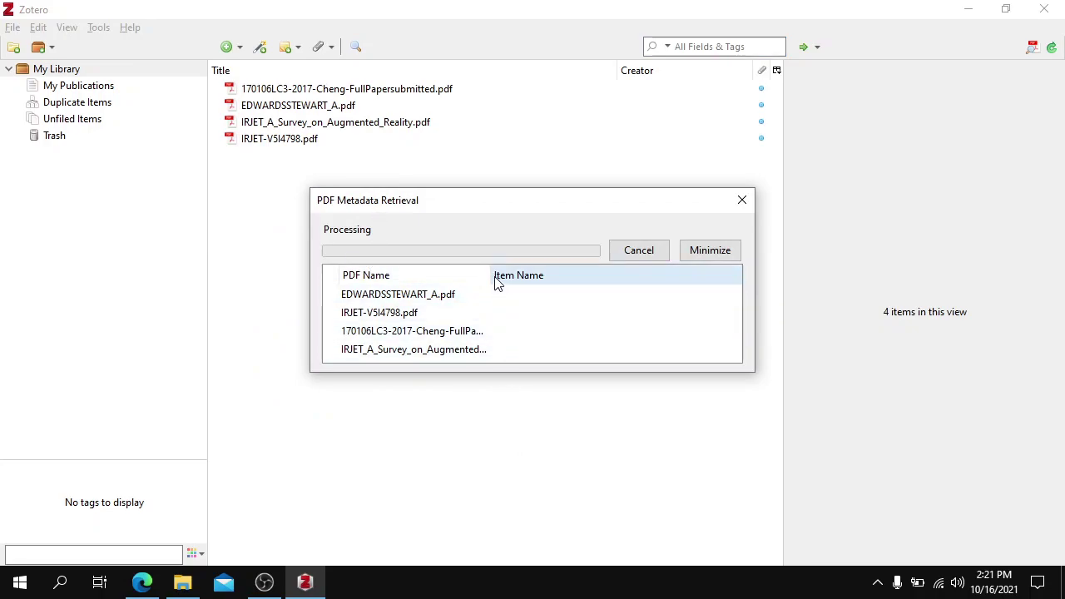
- Widen the PDF Name column in the PDF Metadata Retrieval window and close the window once processing finishes
{"action": "left_click_drag", "start_coordinate": [490, 276], "coordinate": [571, 275]}
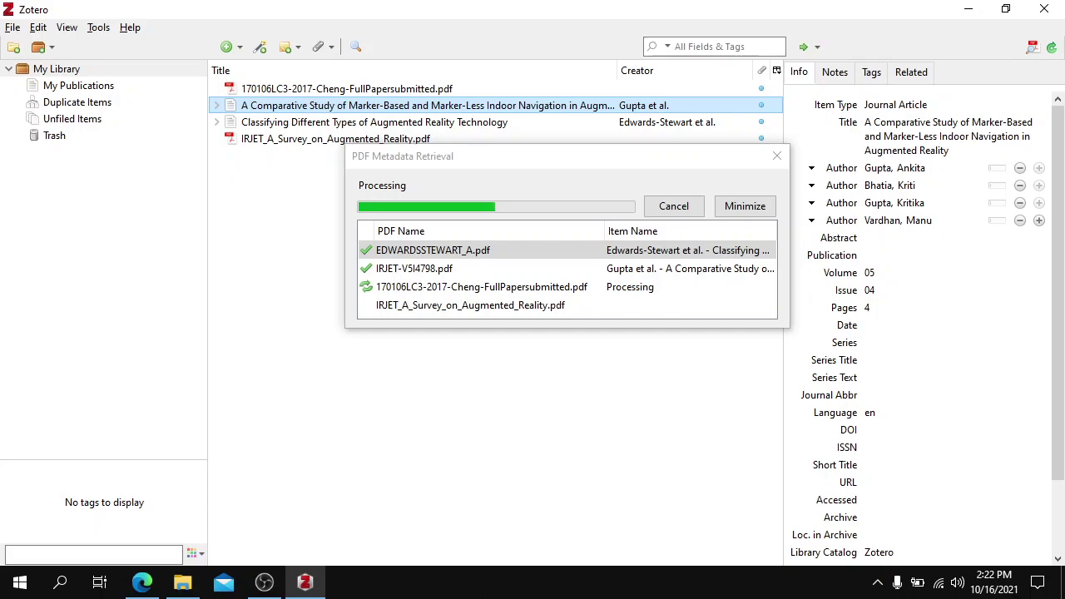
{"action": "left_click_drag", "start_coordinate": [514, 159], "coordinate": [437, 229]}
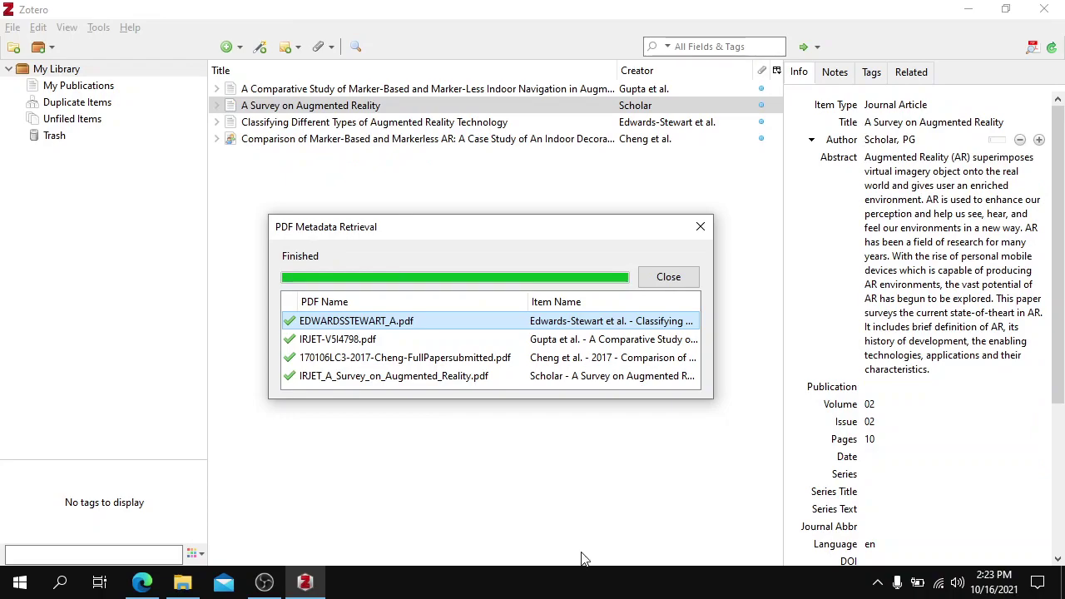
{"action": "left_click", "coordinate": [668, 278]}
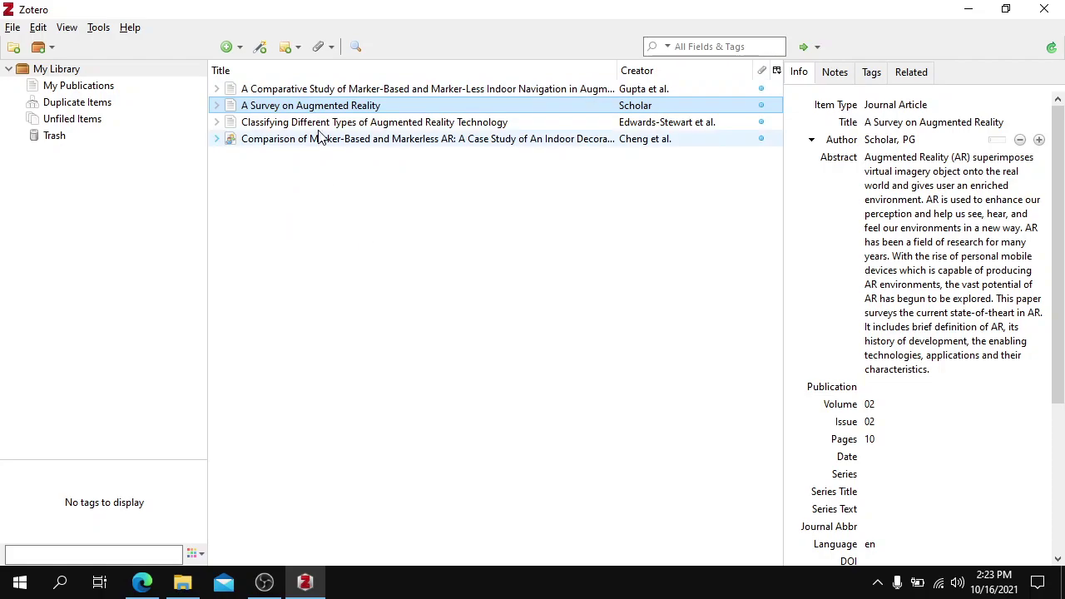
- Review the retrieved titles, authors and abstracts of the four imported articles
{"action": "left_click", "coordinate": [915, 179]}
{"action": "left_click", "coordinate": [428, 105]}
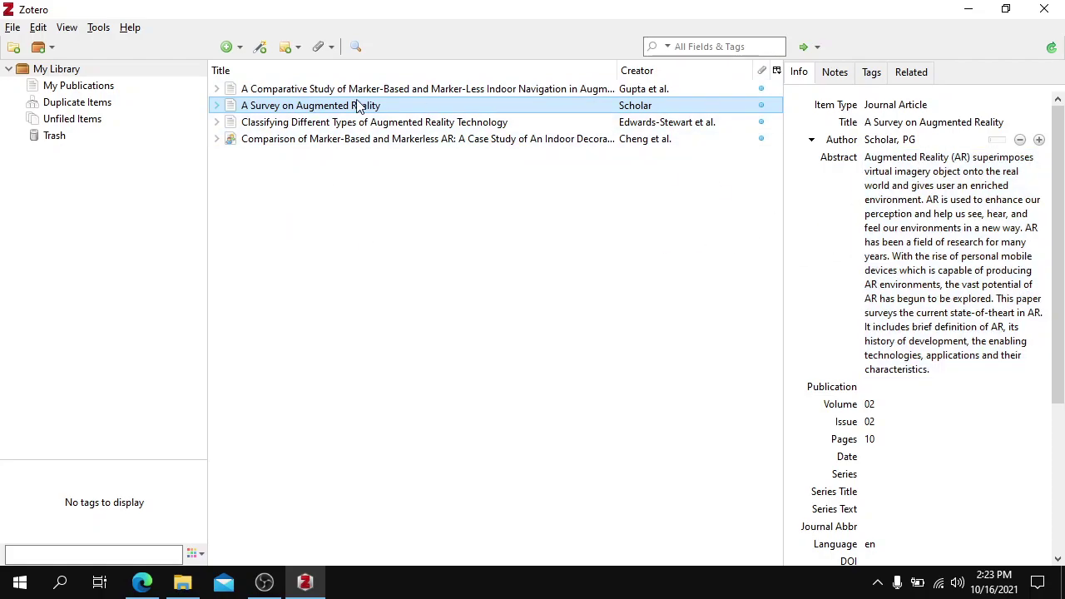
{"action": "left_click", "coordinate": [352, 89]}
{"action": "left_click", "coordinate": [915, 290]}
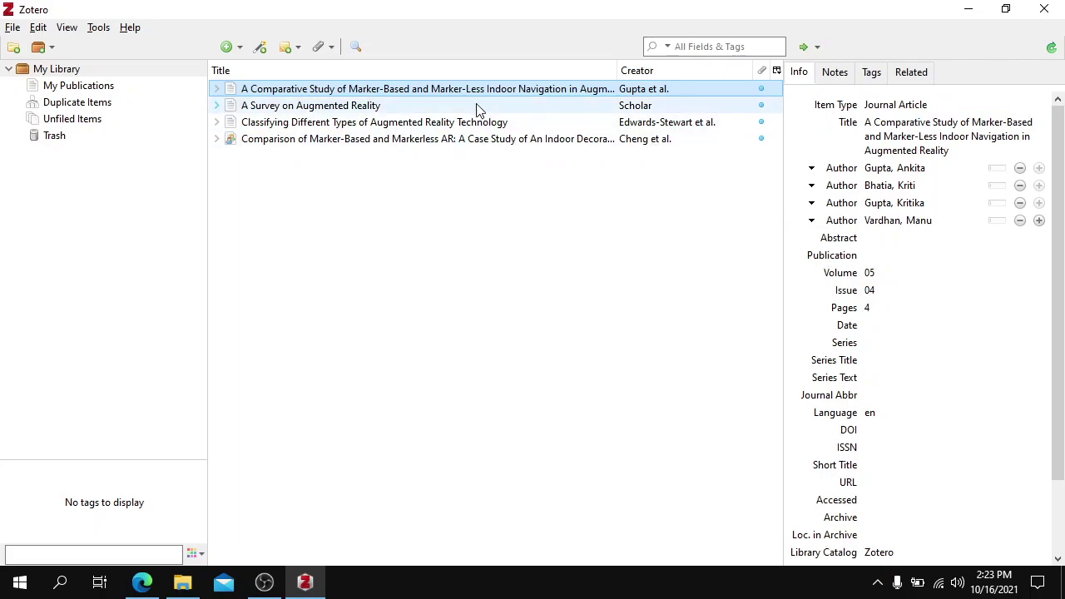
{"action": "left_click", "coordinate": [375, 106]}
{"action": "left_click", "coordinate": [931, 209]}
{"action": "left_click", "coordinate": [390, 106]}
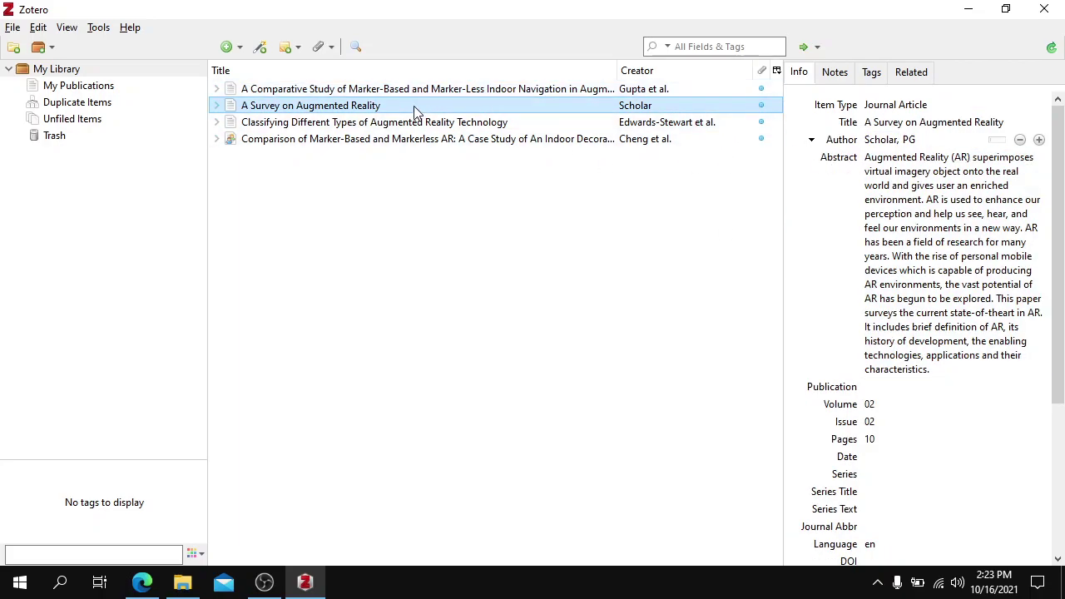
{"action": "left_click", "coordinate": [383, 123]}
{"action": "left_click", "coordinate": [925, 411]}
{"action": "left_click", "coordinate": [449, 140]}
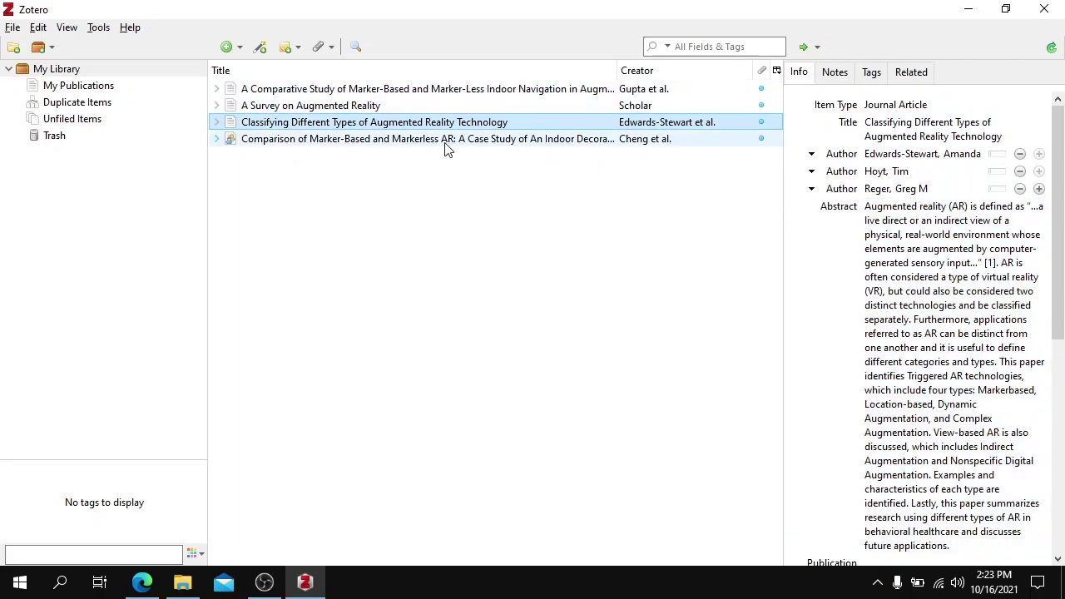
{"action": "left_click", "coordinate": [449, 140]}
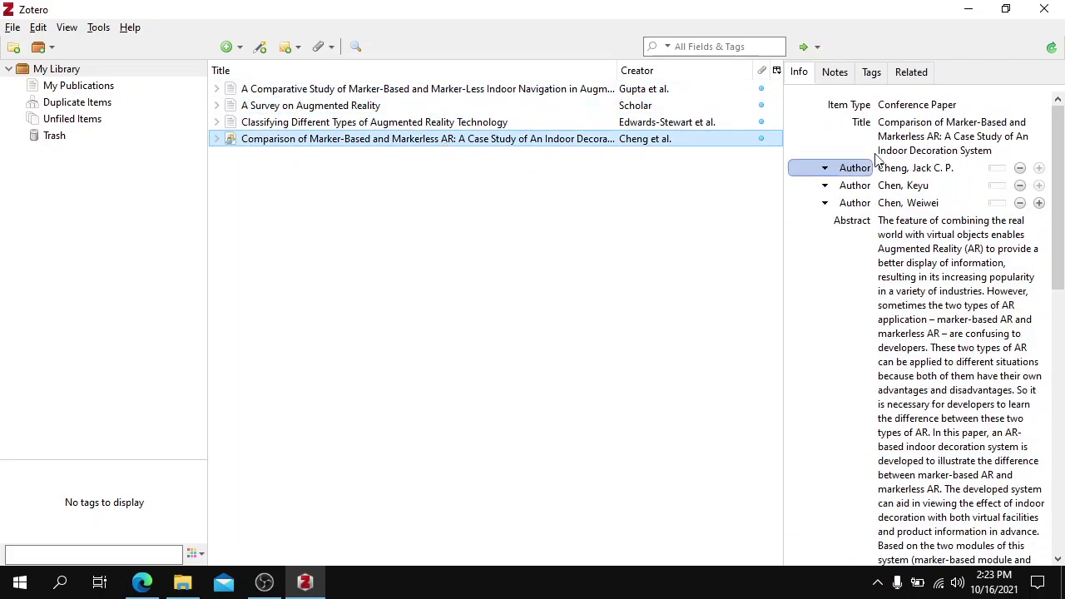
- Show where the PDF attached to "A Comparative Study of Marker-Based and Marker-Less Indoor Navigation" is stored, close that folder and collapse the item
{"action": "left_click", "coordinate": [217, 91]}
{"action": "left_click", "coordinate": [283, 109]}
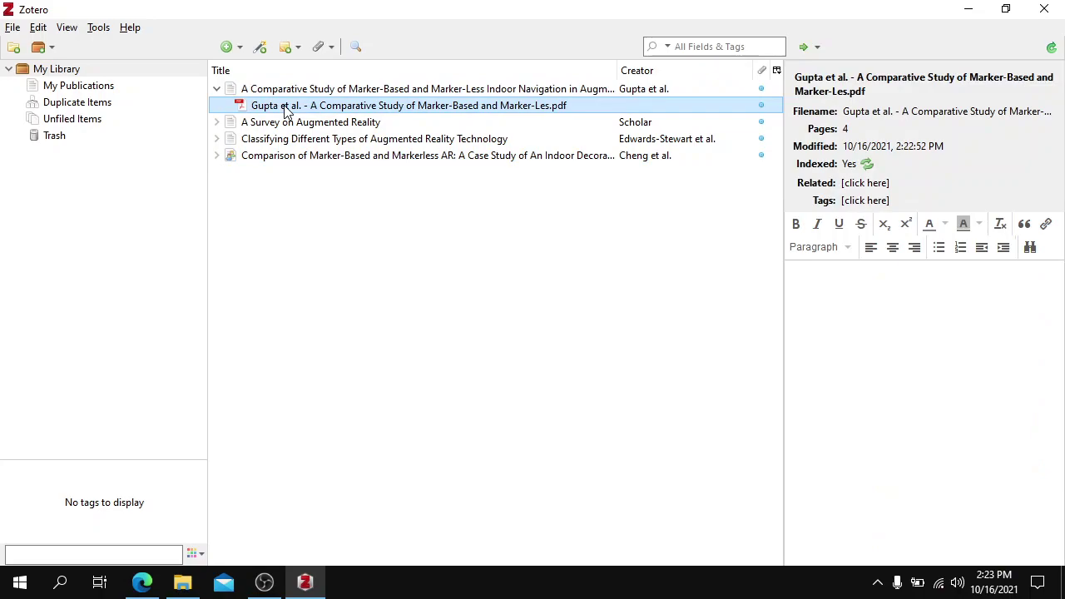
{"action": "right_click", "coordinate": [284, 109]}
{"action": "left_click", "coordinate": [299, 115]}
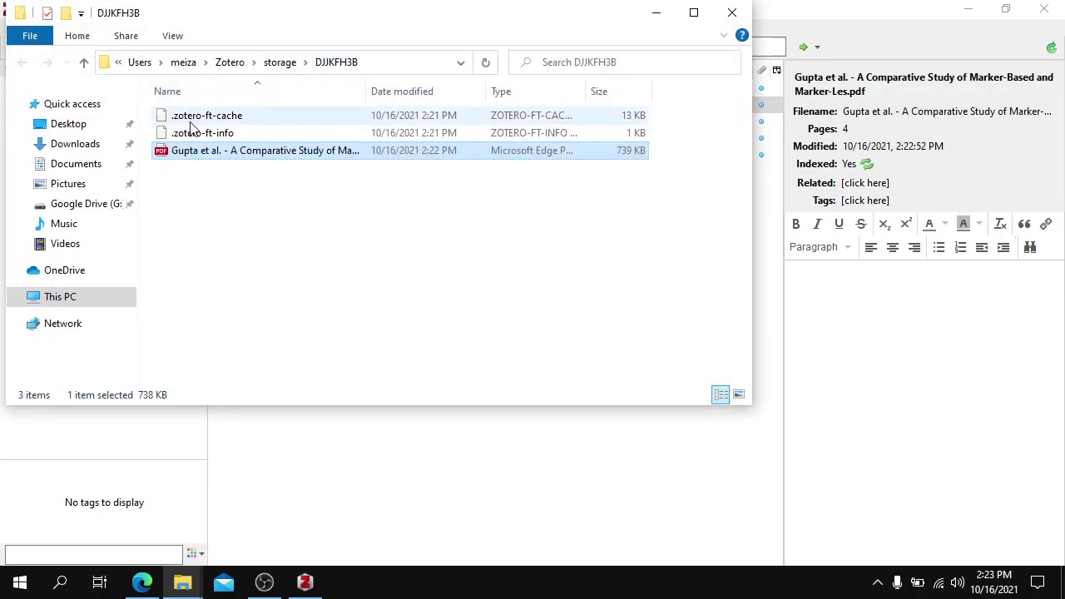
{"action": "left_click", "coordinate": [732, 13]}
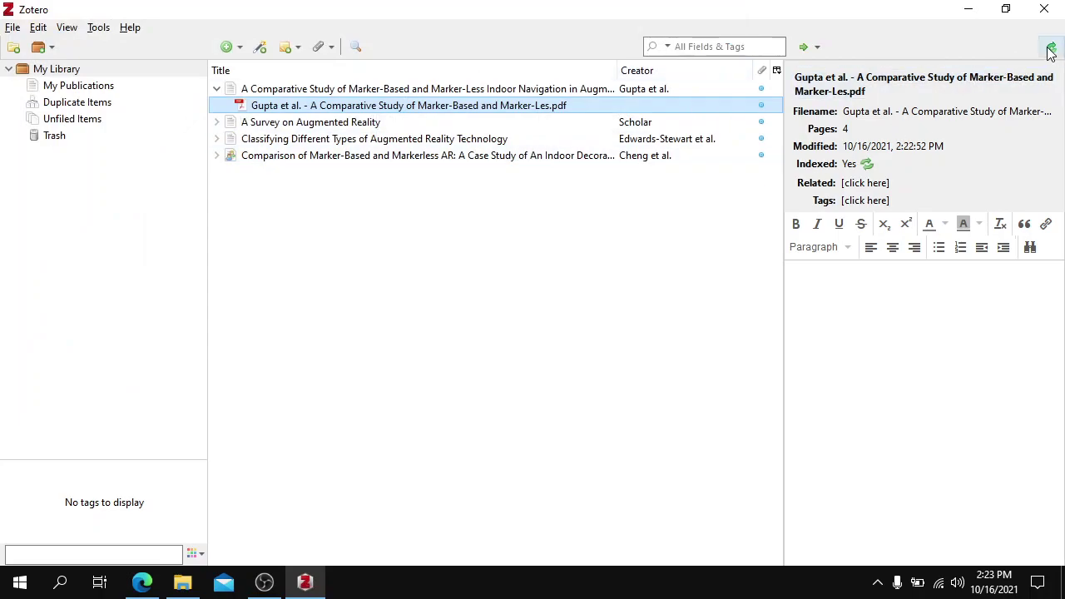
{"action": "left_click", "coordinate": [217, 88]}
{"action": "left_click", "coordinate": [217, 88]}
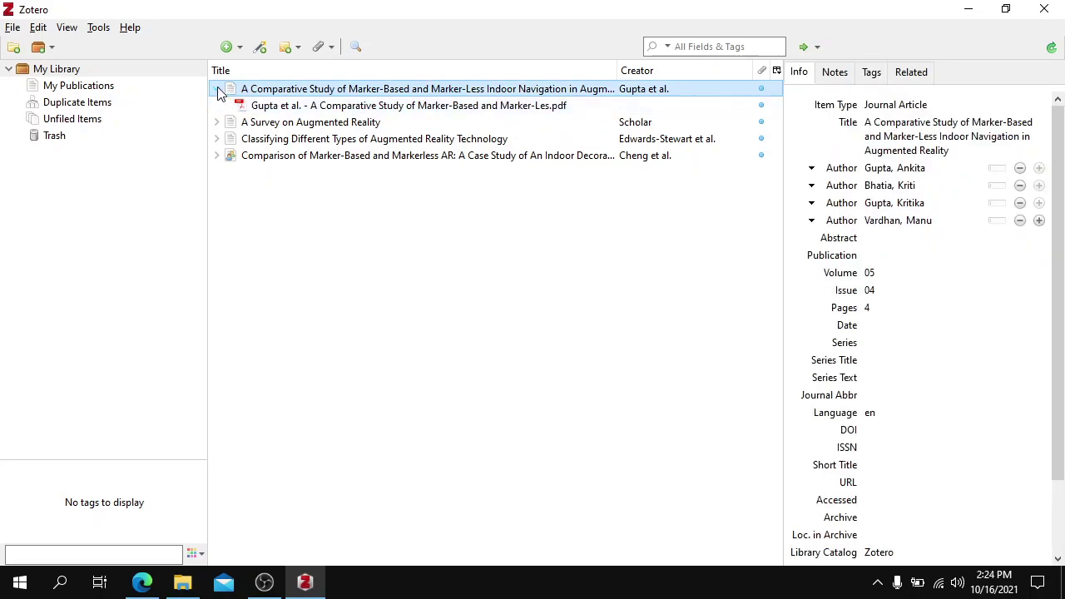
{"action": "left_click", "coordinate": [218, 90]}
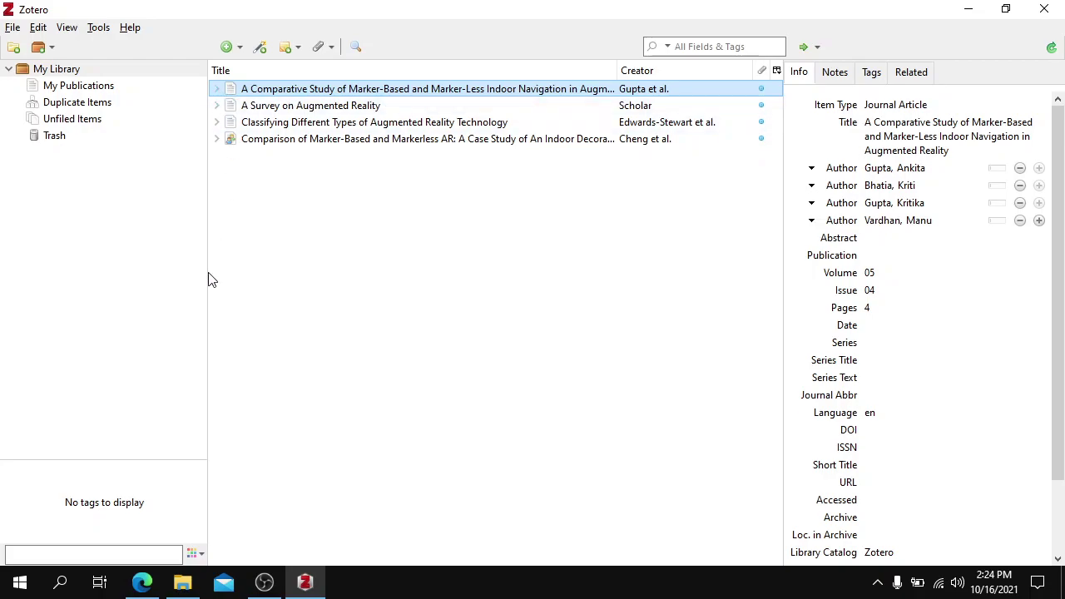
- Delete the four original PDF articles from the Downloads folder and return to Zotero
{"action": "left_click", "coordinate": [182, 583]}
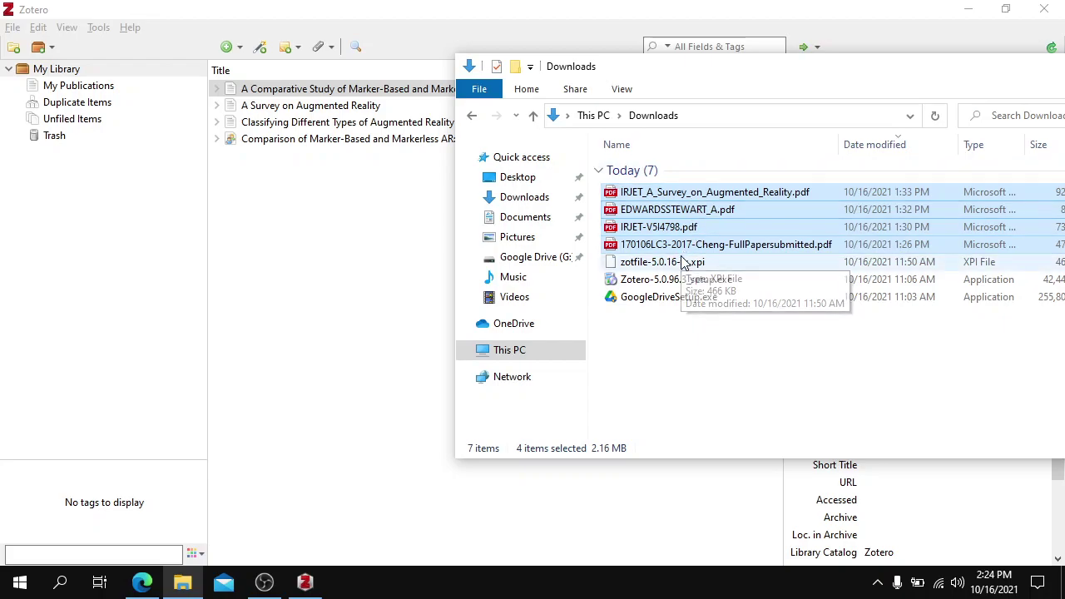
{"action": "key", "text": "Delete"}
{"action": "left_click", "coordinate": [388, 232]}
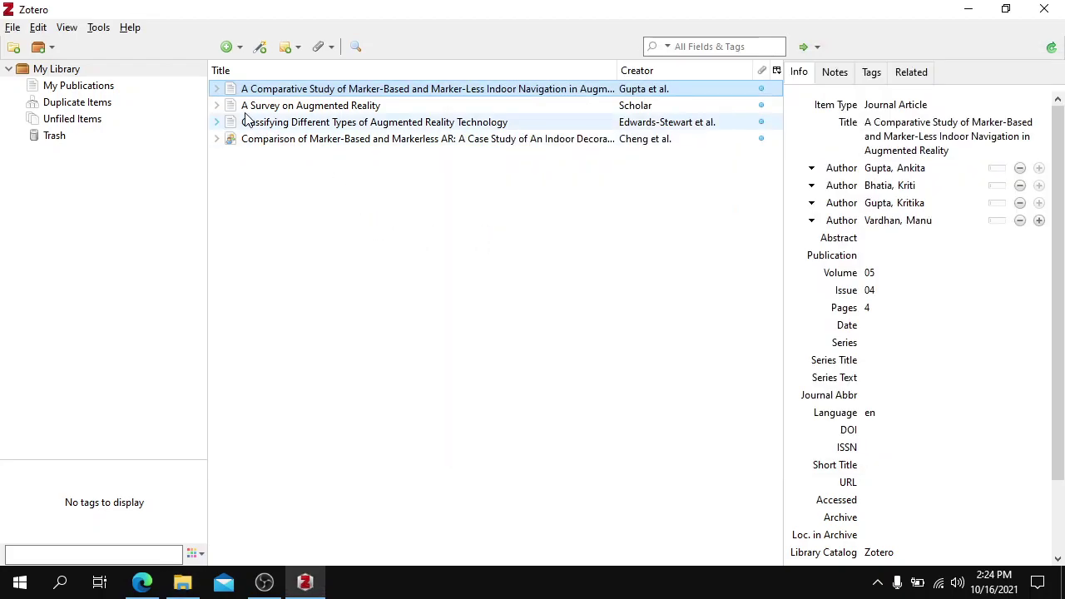
- Open the PDF attached to the first library article to check that it still loads, and close its browser tab
{"action": "left_click", "coordinate": [217, 89]}
{"action": "left_click", "coordinate": [243, 106]}
{"action": "double_click", "coordinate": [244, 106]}
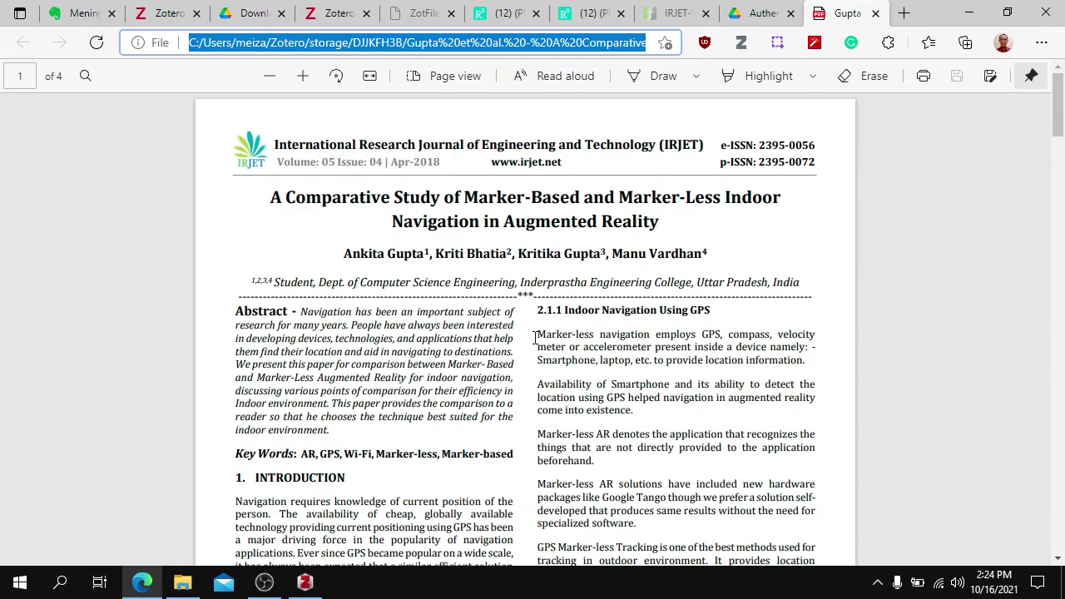
{"action": "left_click", "coordinate": [875, 14]}
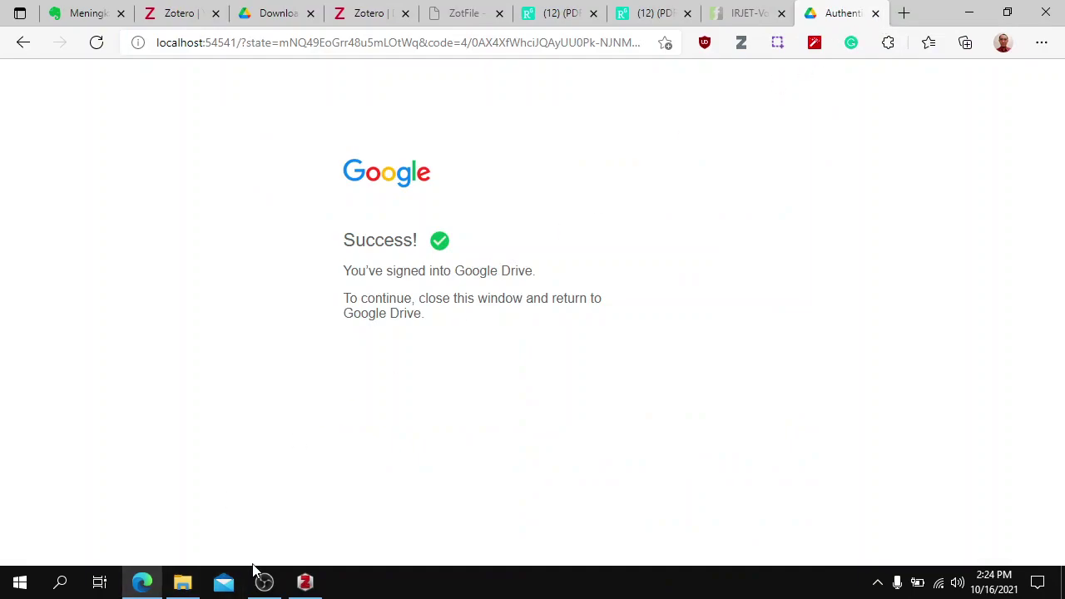
- View the ZotFile installation instructions in the browser and locate zotfile-5.0.16-fx.xpi in the Downloads folder
{"action": "left_click", "coordinate": [454, 23]}
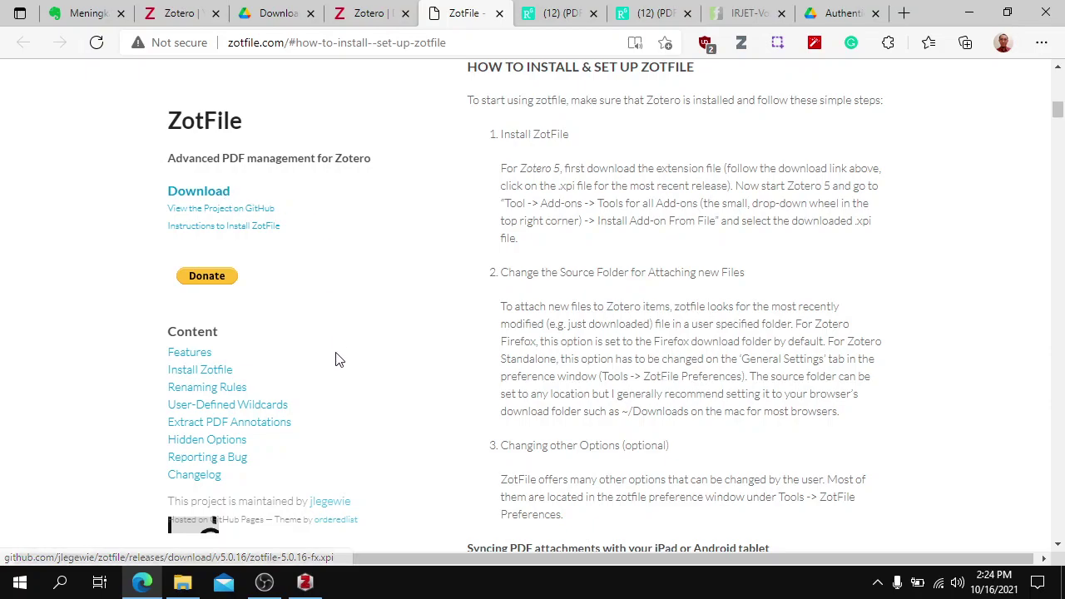
{"action": "mouse_move", "coordinate": [306, 575]}
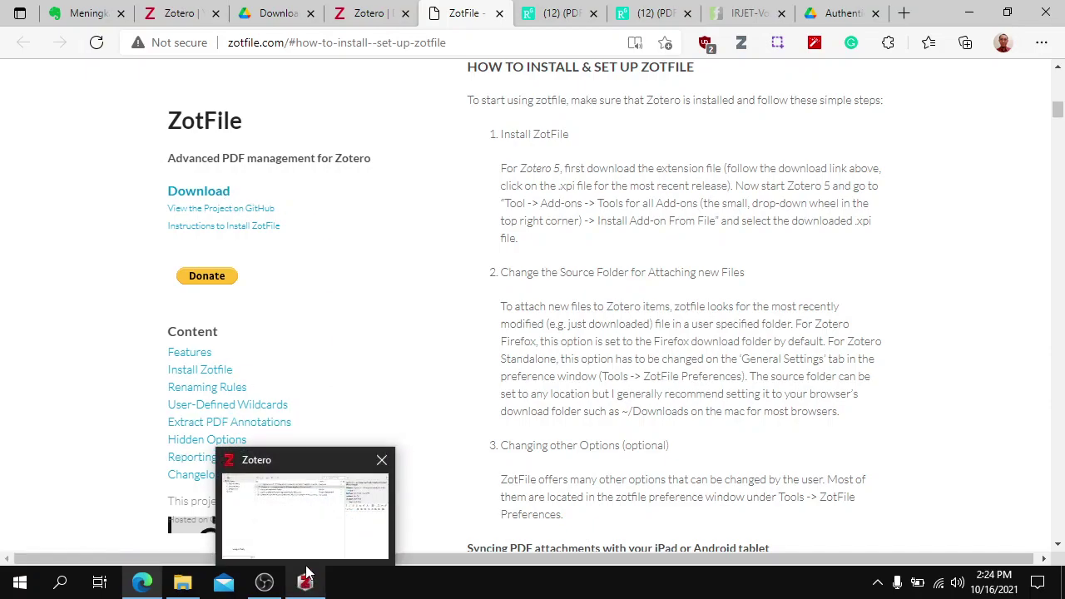
{"action": "left_click", "coordinate": [298, 534]}
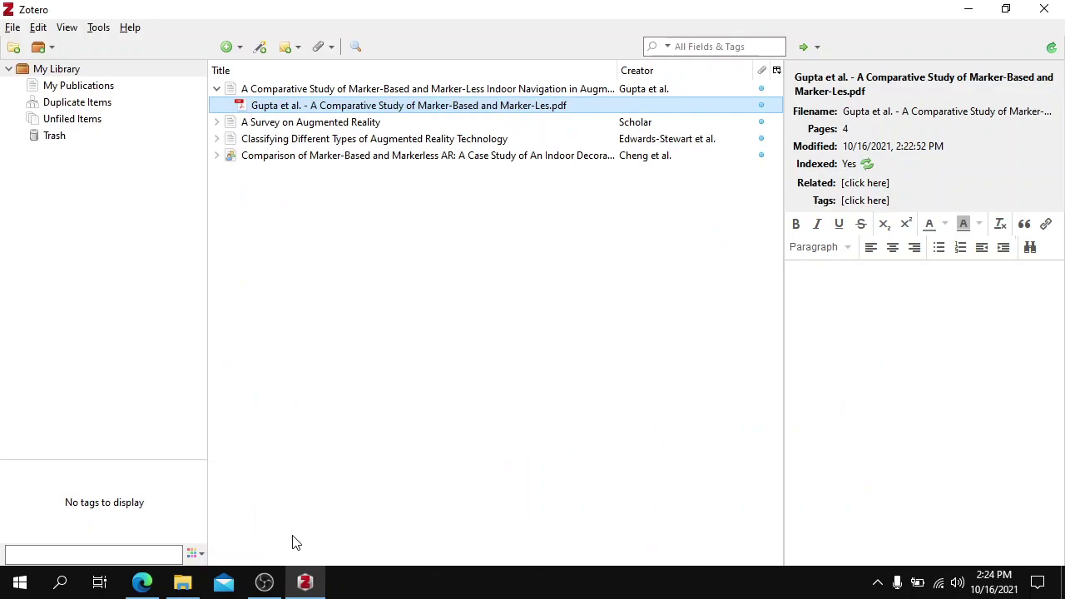
{"action": "left_click", "coordinate": [304, 580]}
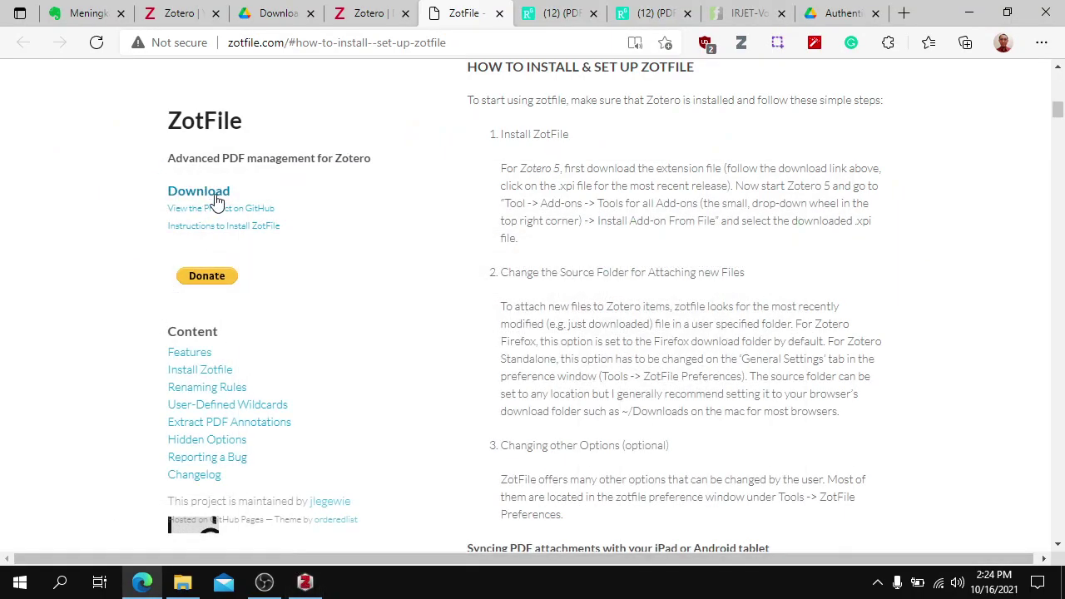
{"action": "left_click", "coordinate": [182, 583]}
{"action": "left_click", "coordinate": [667, 194]}
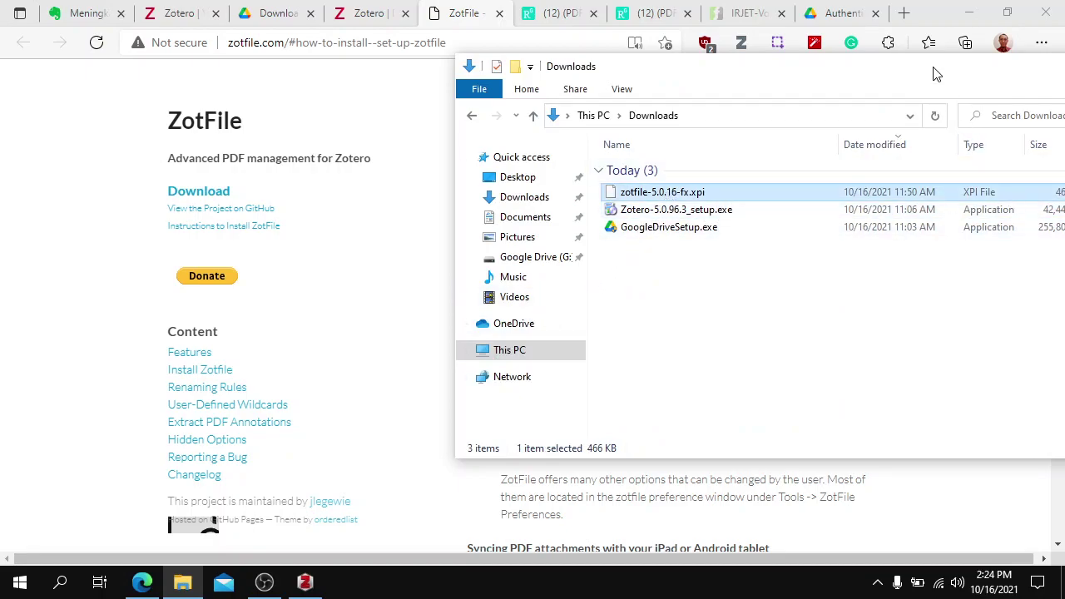
{"action": "left_click_drag", "start_coordinate": [935, 76], "coordinate": [830, 73]}
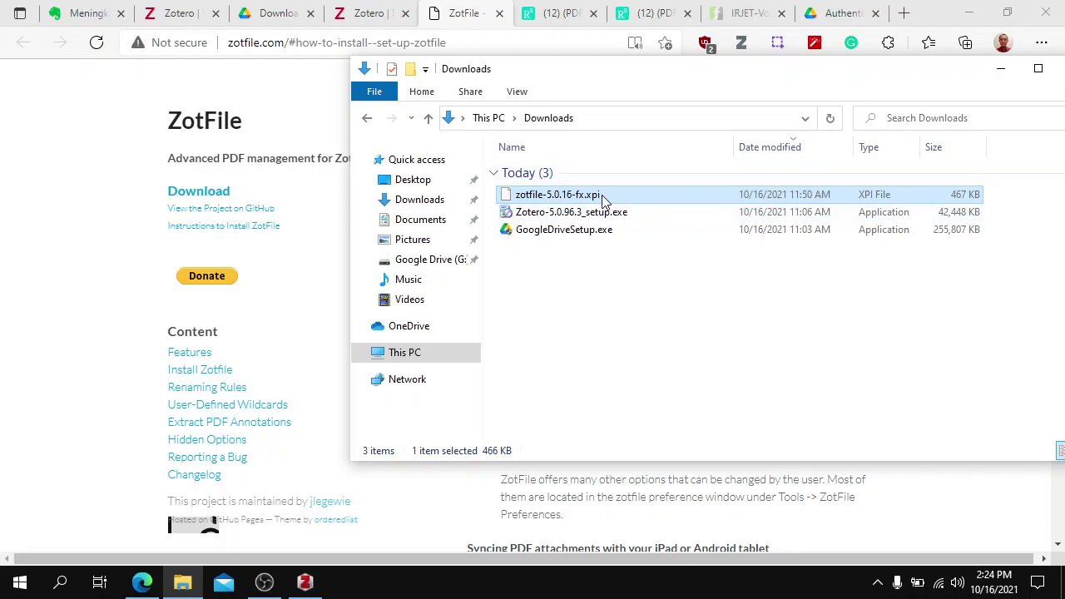
- Switch to Zotero, install the ZotFile add-on from zotfile-5.0.16-fx.xpi in the Downloads folder, and restart Zotero
{"action": "left_click", "coordinate": [315, 583]}
{"action": "left_click", "coordinate": [107, 32]}
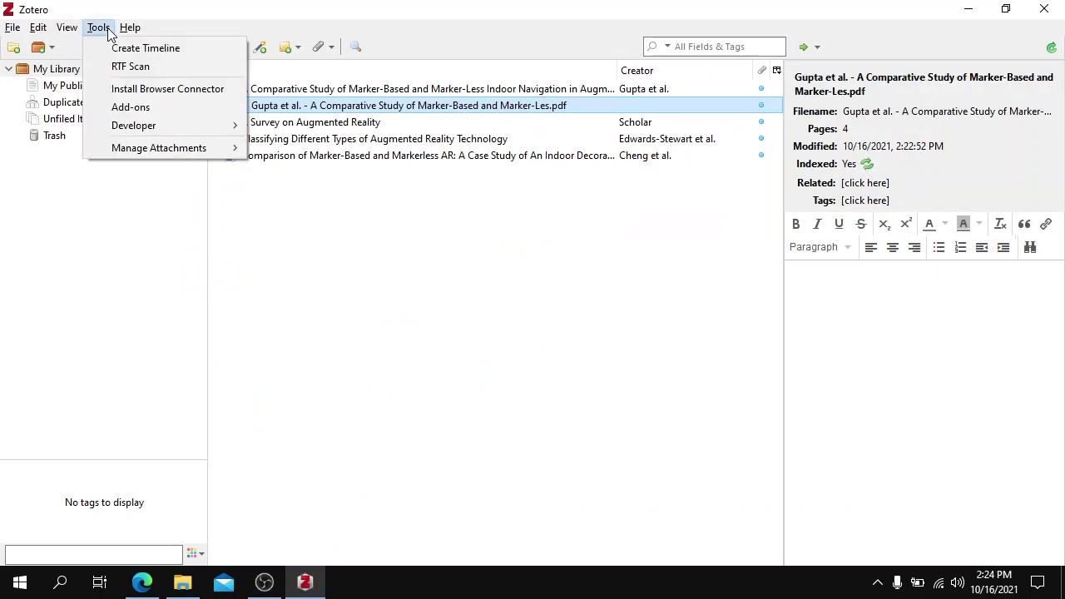
{"action": "mouse_move", "coordinate": [134, 153]}
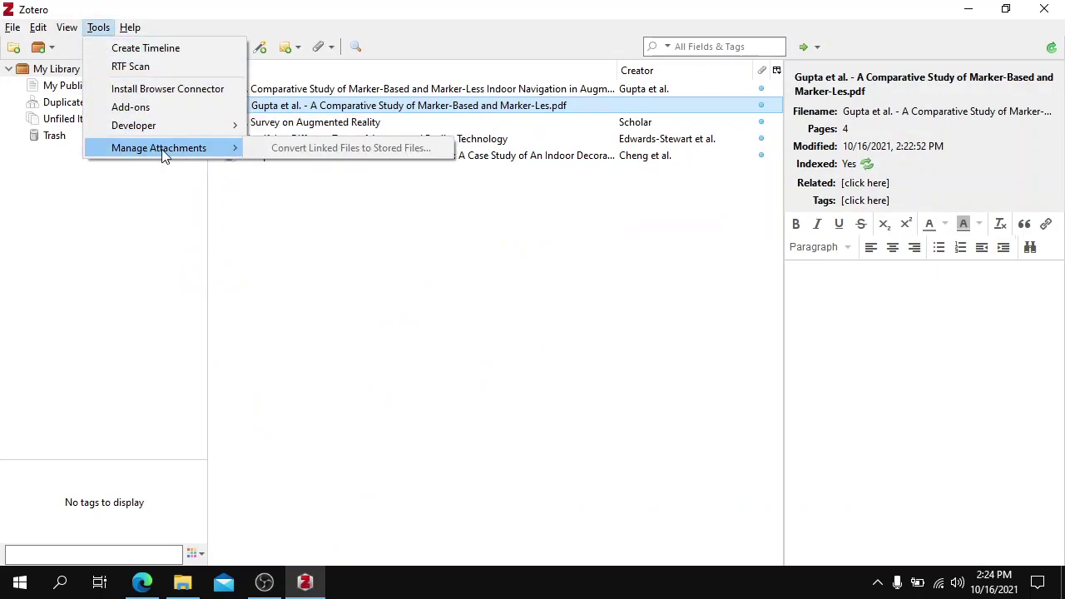
{"action": "left_click", "coordinate": [131, 107]}
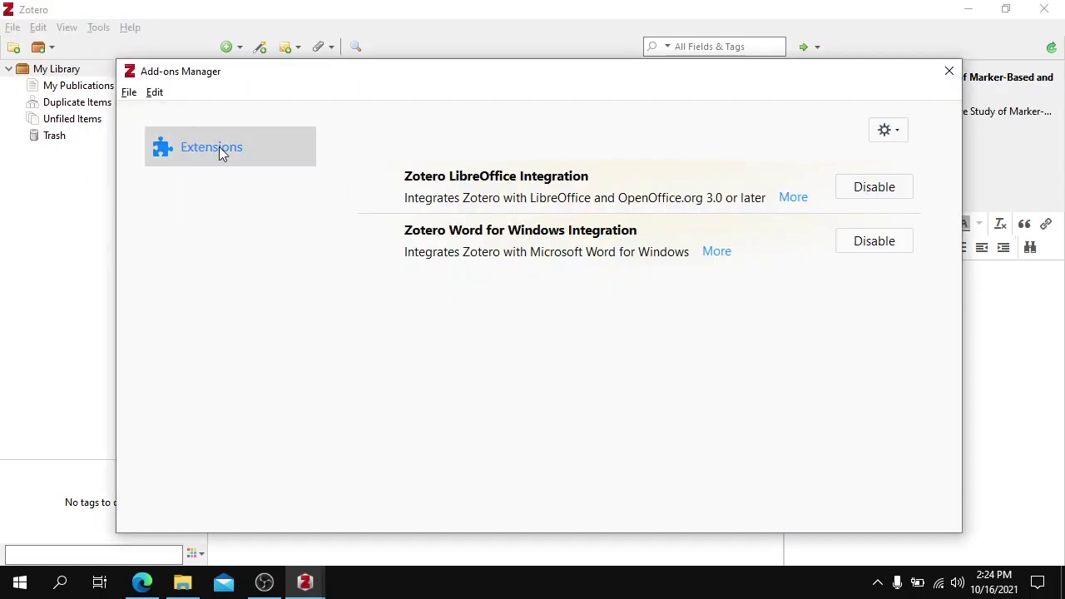
{"action": "left_click", "coordinate": [891, 136]}
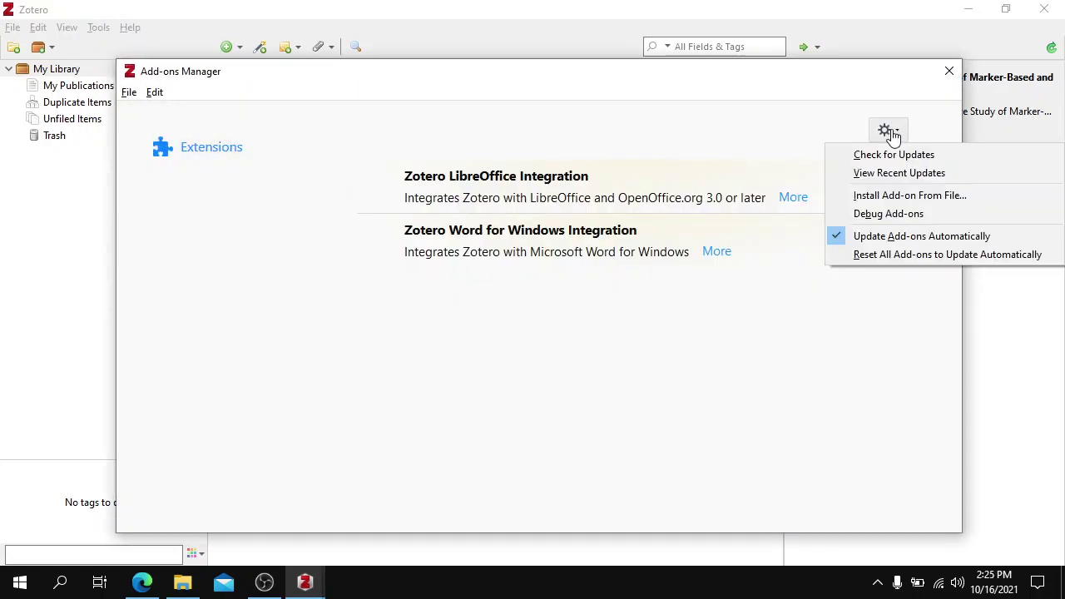
{"action": "left_click", "coordinate": [893, 203]}
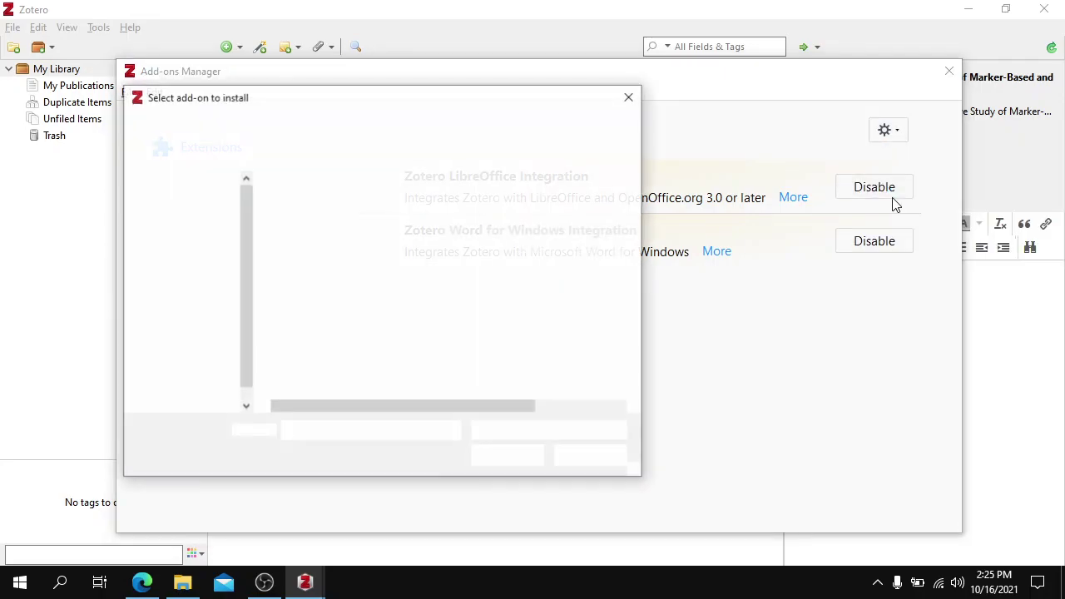
{"action": "left_click", "coordinate": [172, 239]}
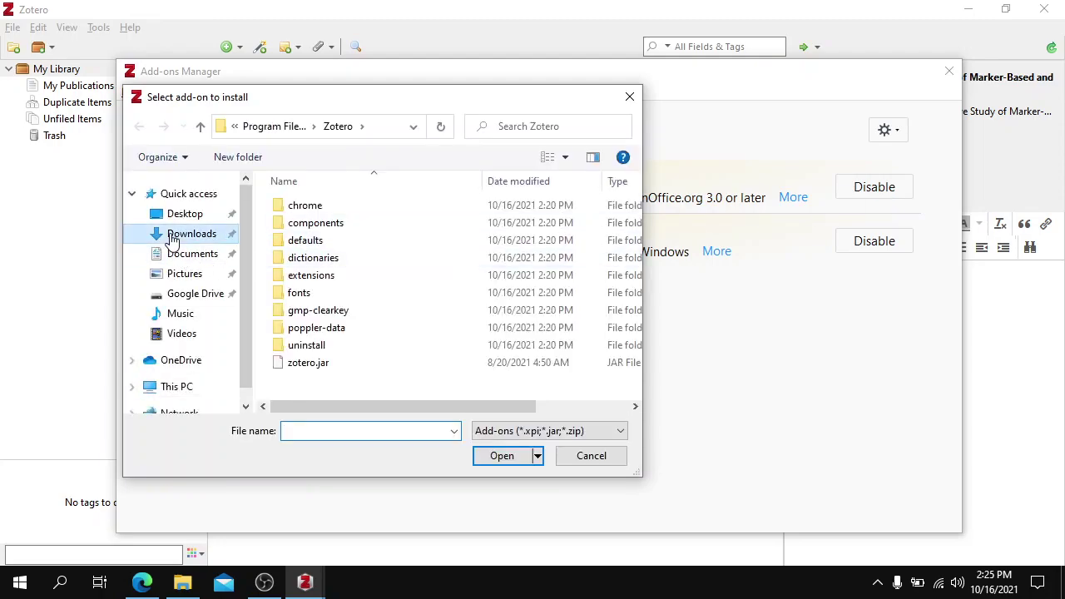
{"action": "left_click", "coordinate": [312, 236]}
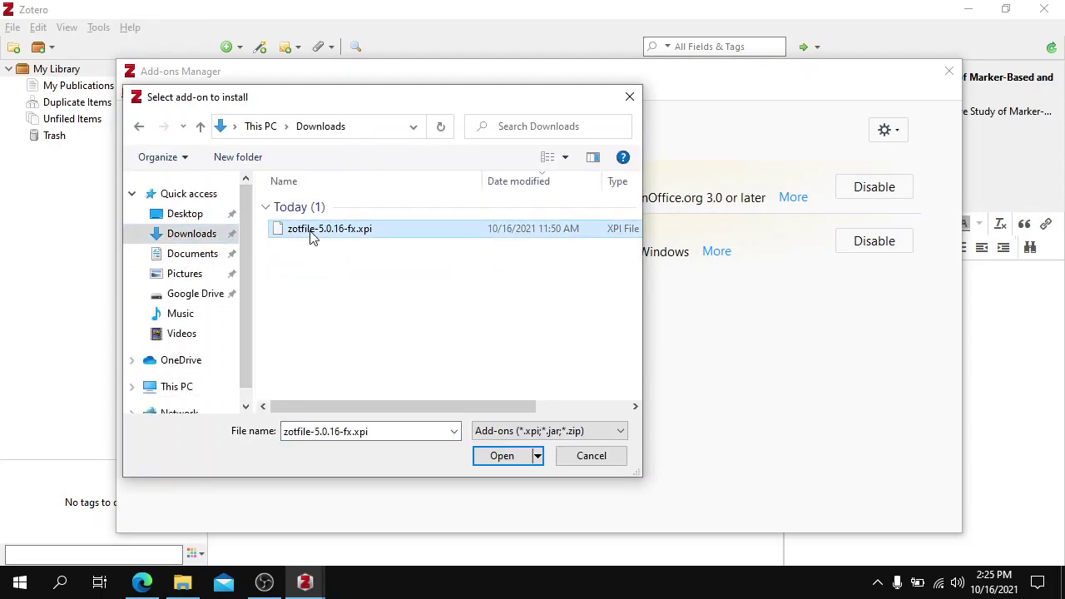
{"action": "left_click", "coordinate": [502, 457]}
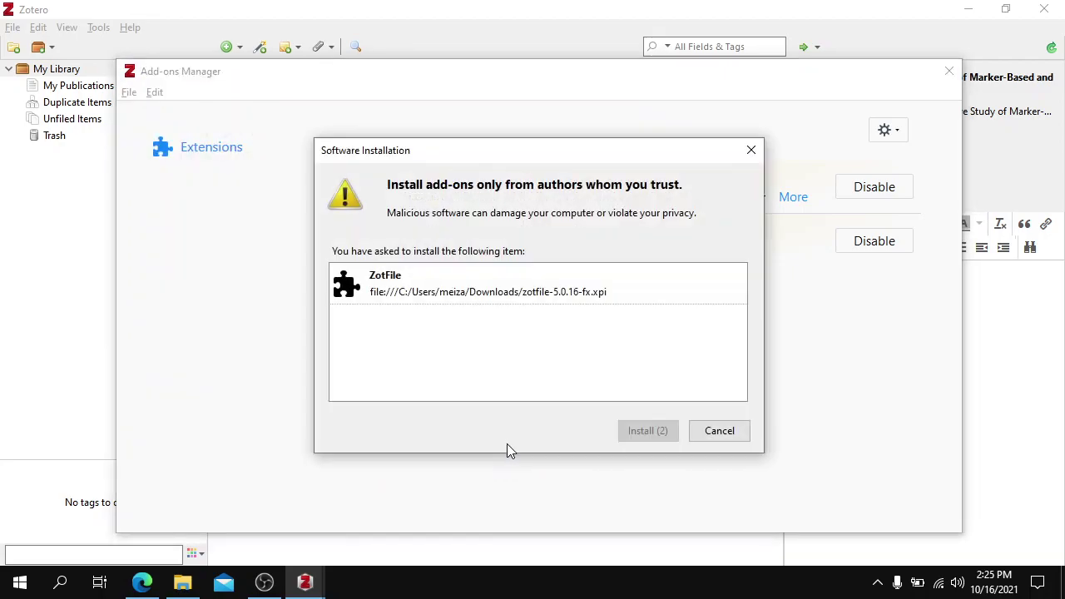
{"action": "left_click", "coordinate": [641, 433]}
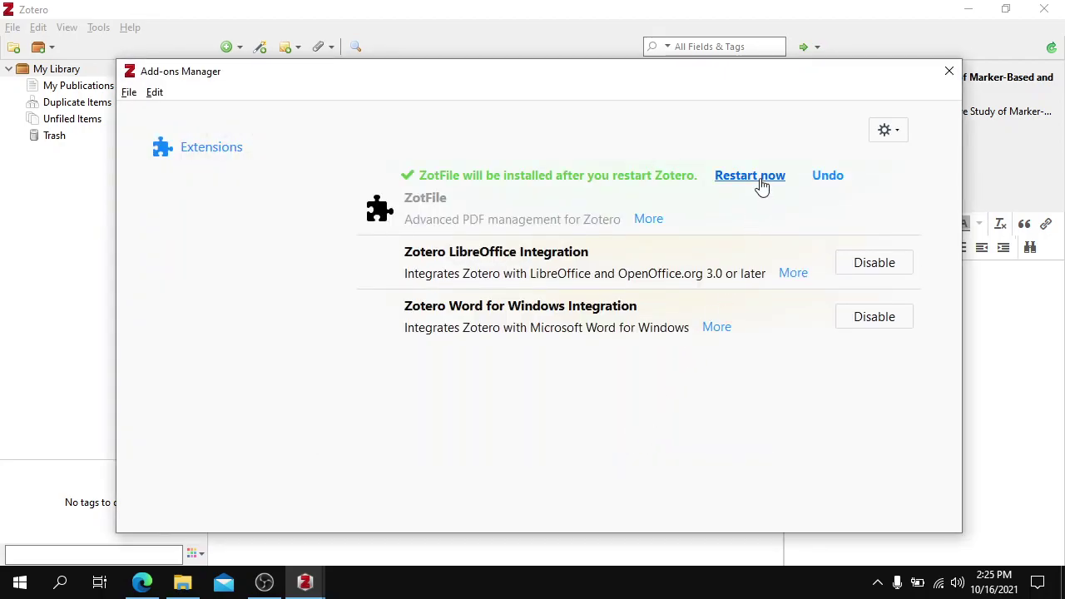
{"action": "left_click", "coordinate": [761, 181]}
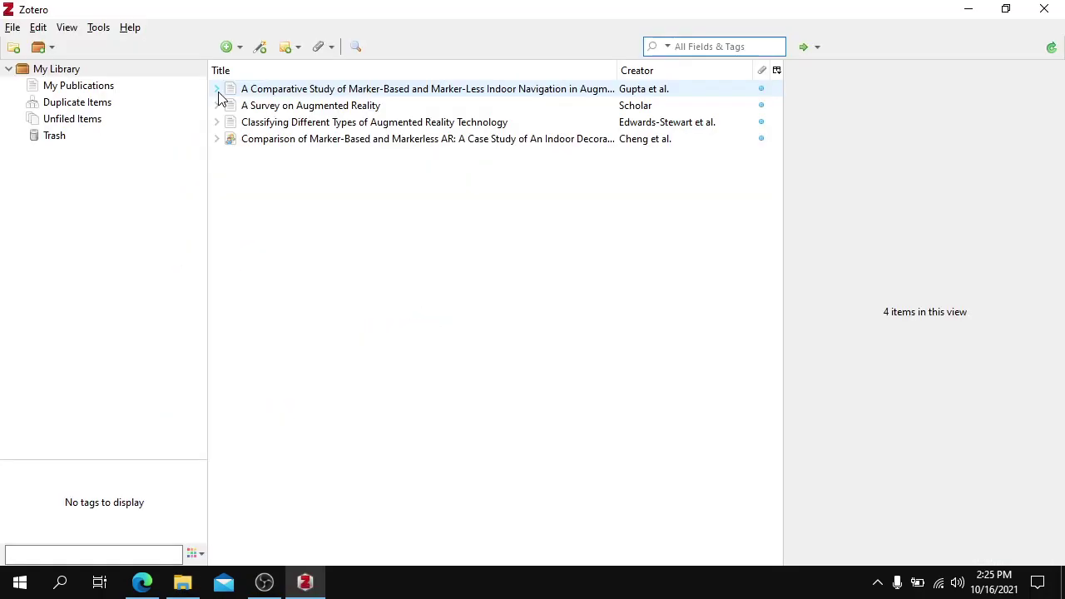
- Expand all four library items to show their attached PDF files
{"action": "left_click", "coordinate": [217, 90]}
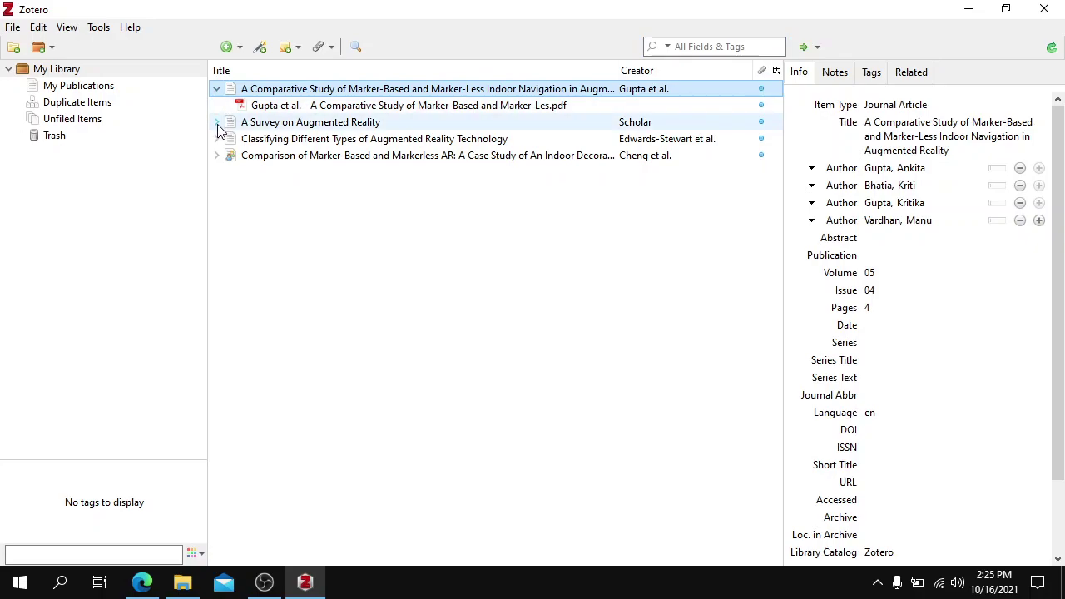
{"action": "left_click", "coordinate": [217, 123]}
{"action": "left_click", "coordinate": [218, 156]}
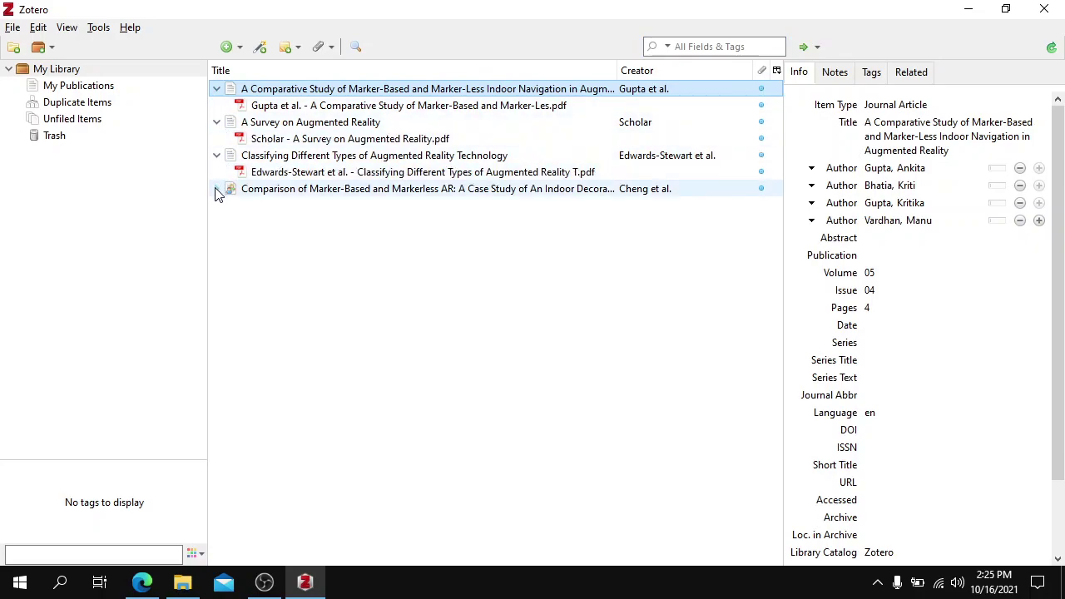
{"action": "left_click", "coordinate": [216, 190]}
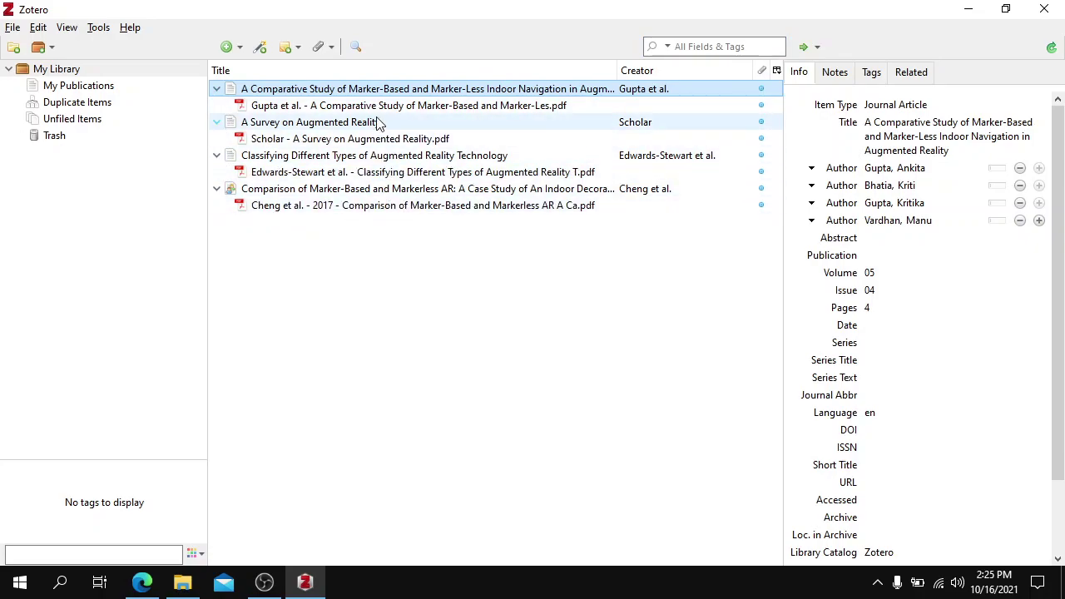
- In the ZotFile preferences, set the custom location of files to the Google Drive folder G:\My Drive\03-Penelitian\references
{"action": "left_click", "coordinate": [102, 30]}
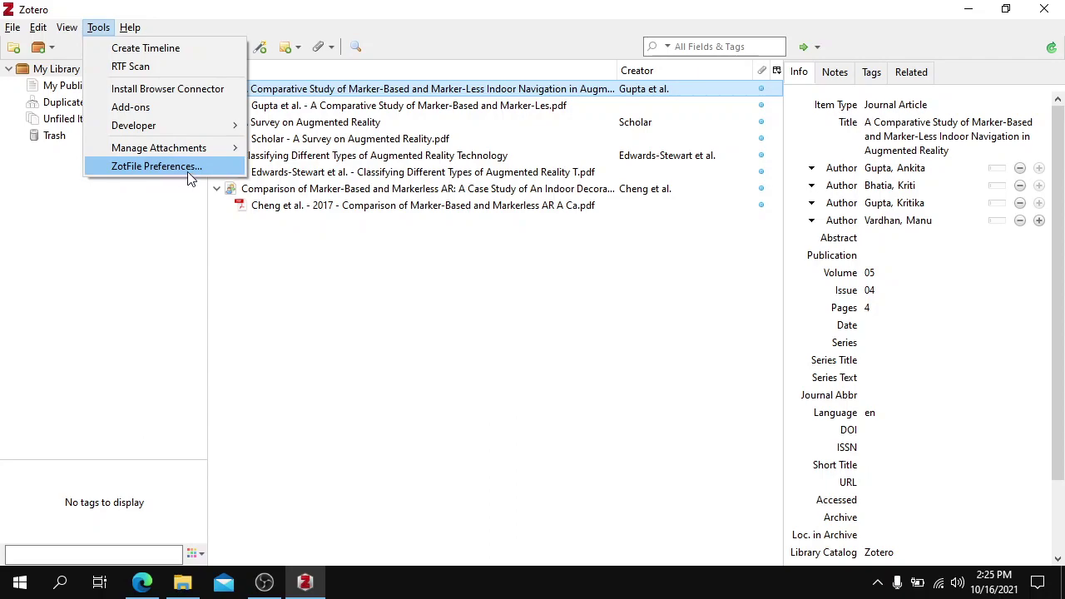
{"action": "left_click", "coordinate": [350, 249]}
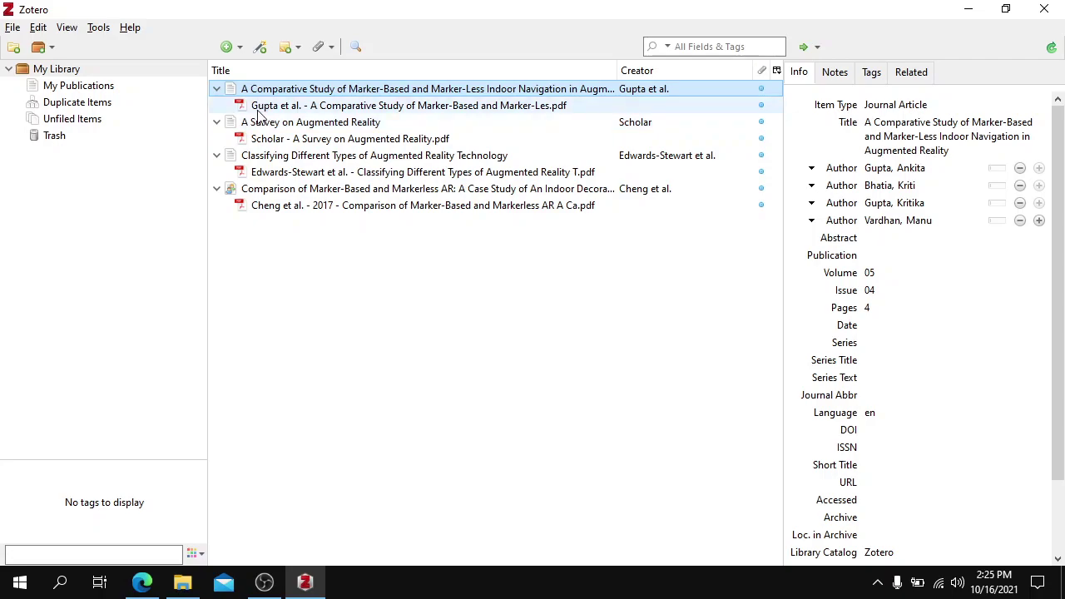
{"action": "left_click", "coordinate": [98, 28]}
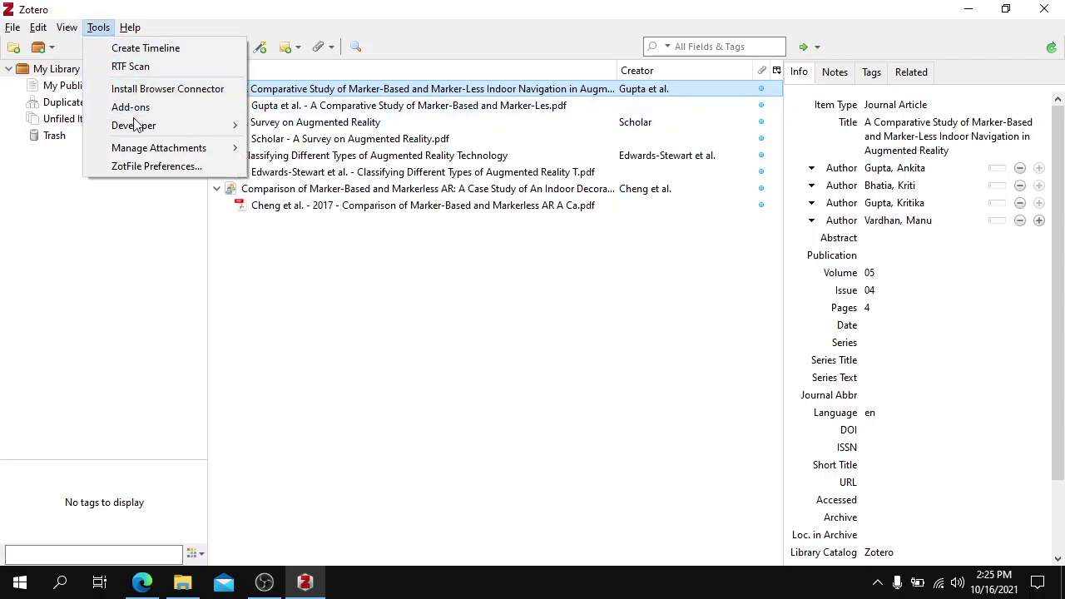
{"action": "left_click", "coordinate": [156, 170]}
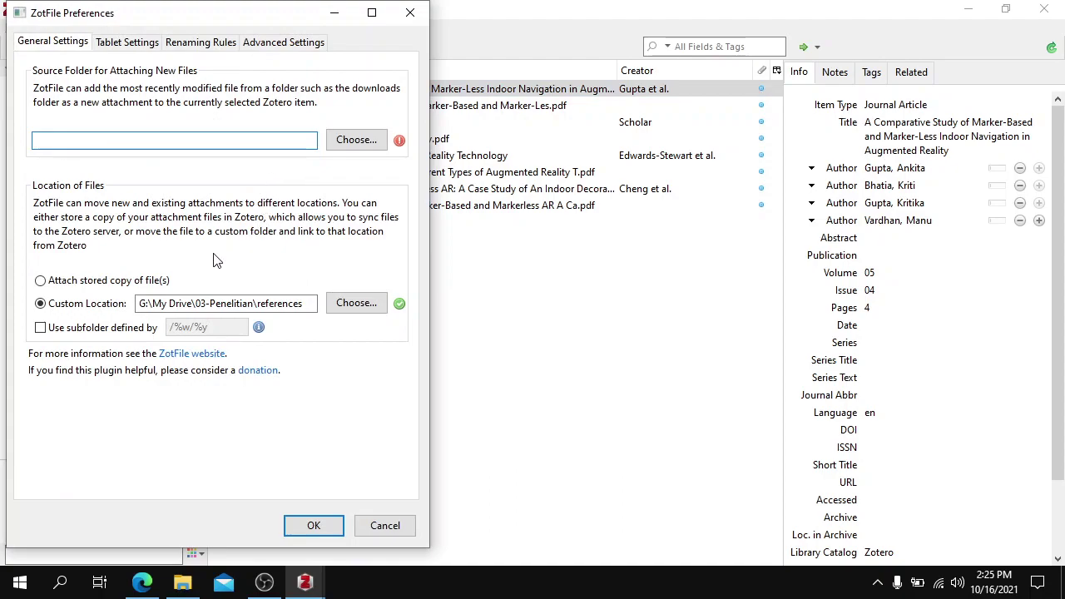
{"action": "left_click", "coordinate": [356, 302]}
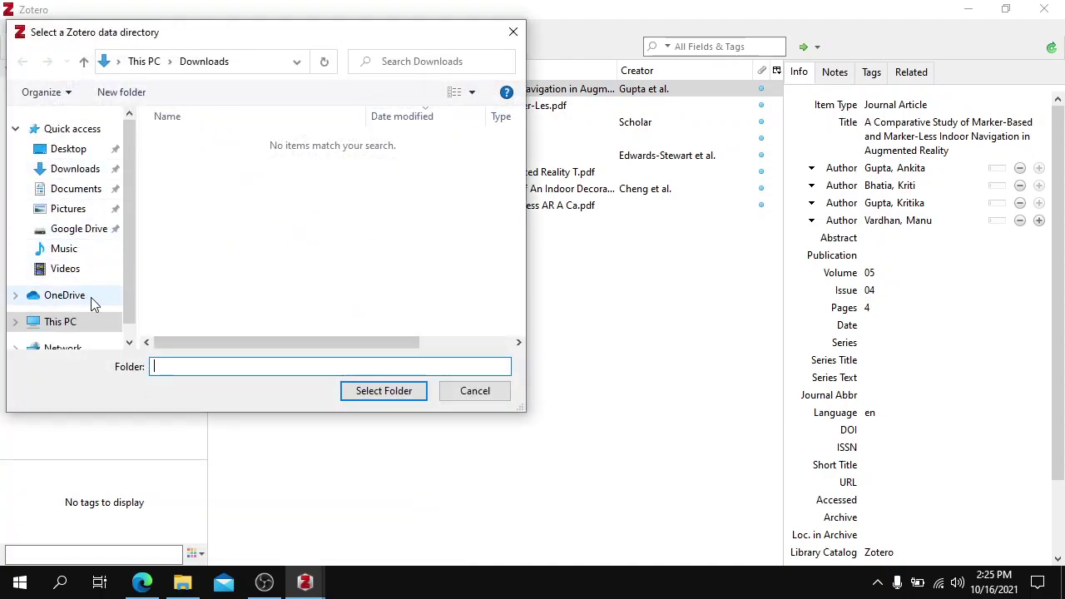
{"action": "left_click", "coordinate": [83, 230]}
{"action": "left_click", "coordinate": [226, 145]}
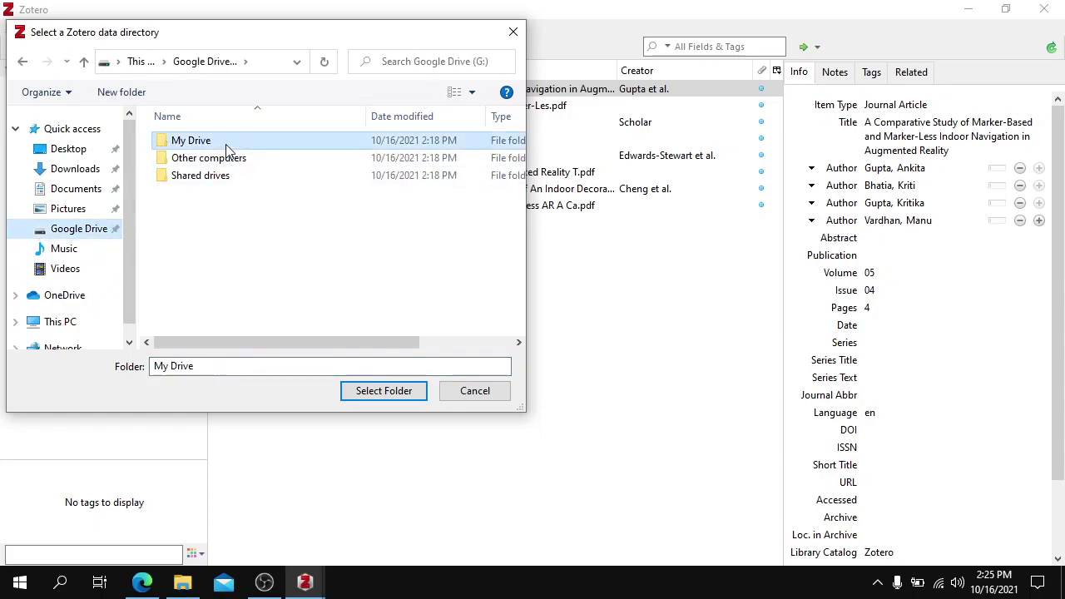
{"action": "double_click", "coordinate": [228, 149]}
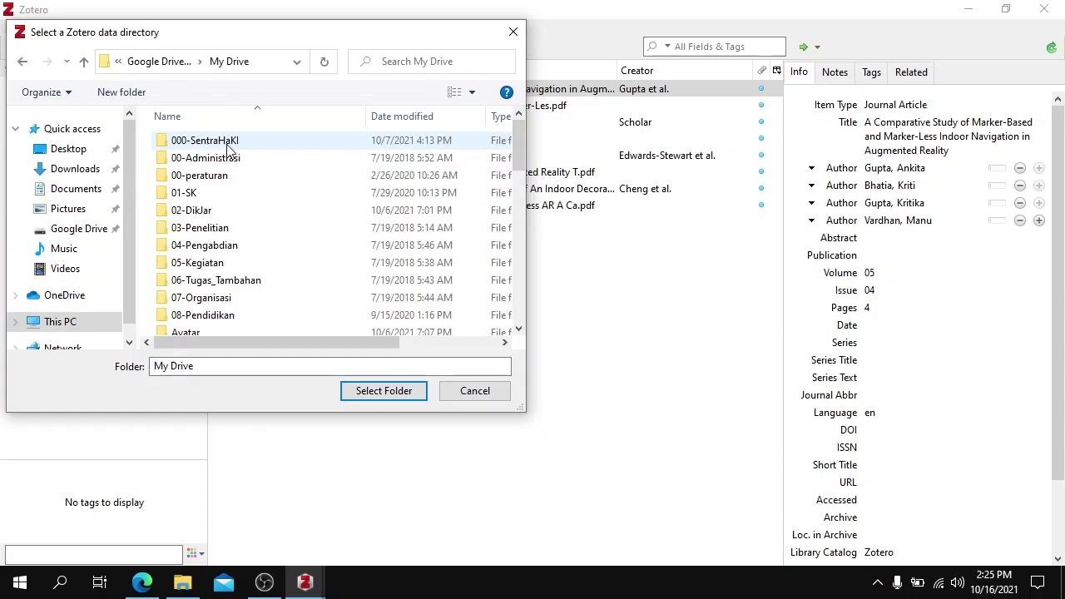
{"action": "double_click", "coordinate": [236, 230]}
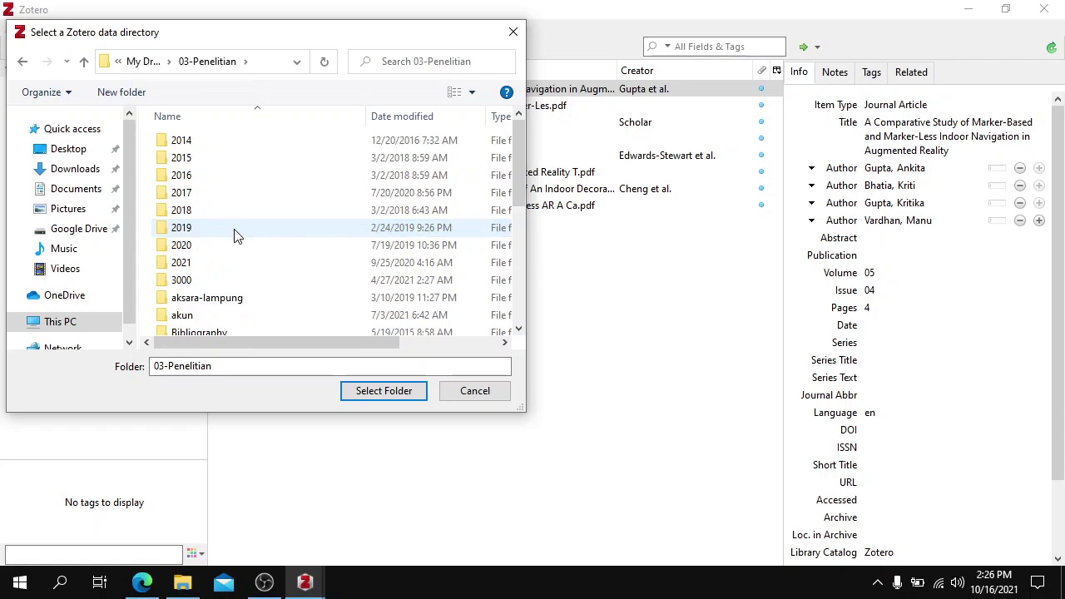
{"action": "scroll", "coordinate": [237, 242], "scroll_direction": "down", "scroll_amount": 4}
{"action": "left_click", "coordinate": [221, 312]}
{"action": "double_click", "coordinate": [220, 312]}
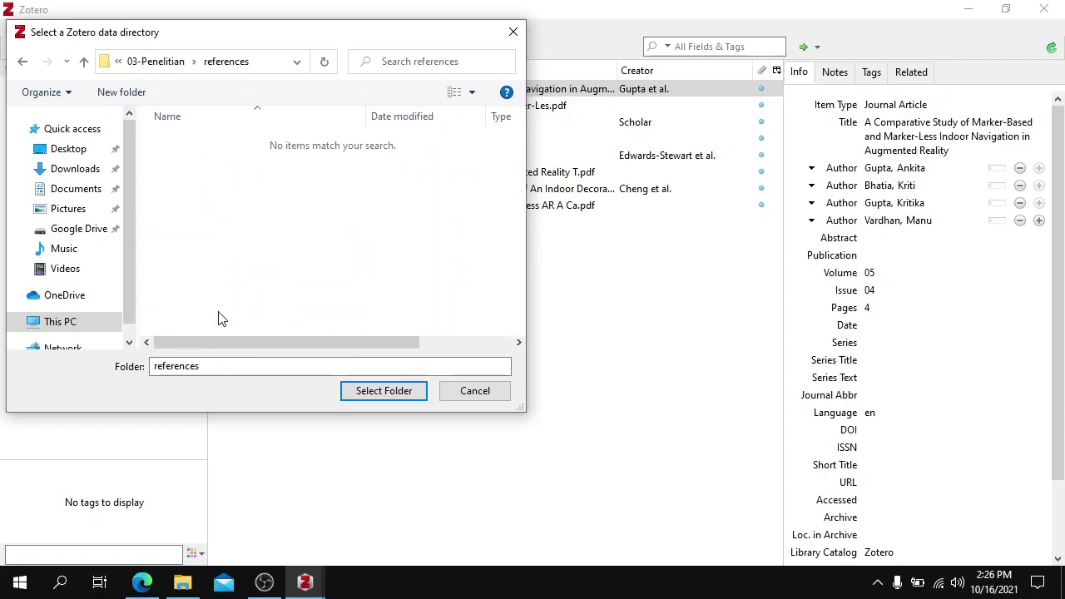
{"action": "left_click", "coordinate": [374, 393]}
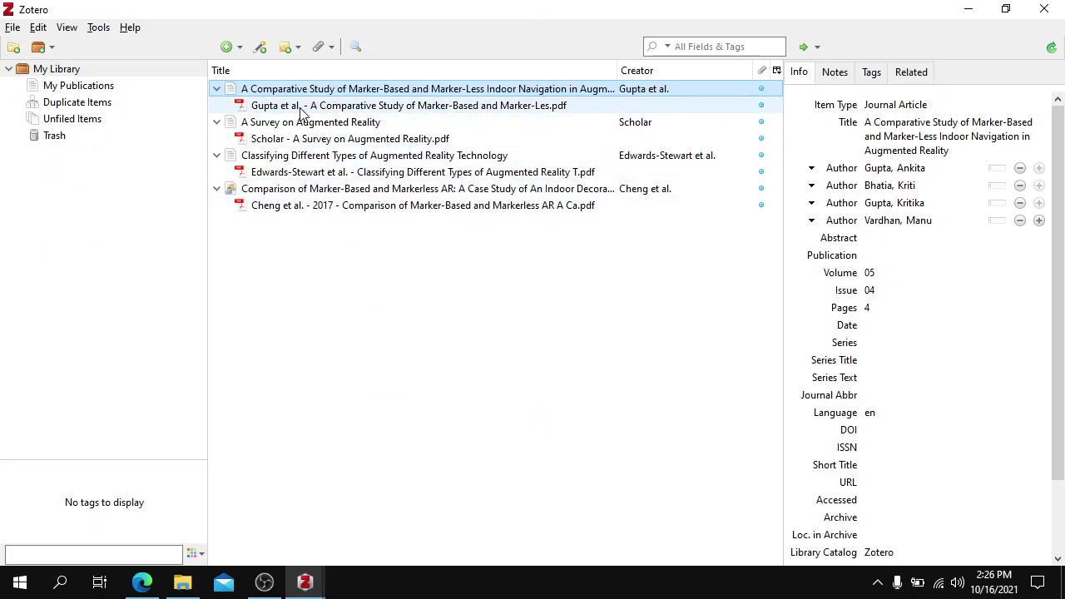
- Switch to File Explorer and open the folder My Drive\03-Penelitian\references on Google Drive (G:)
{"action": "left_click", "coordinate": [185, 588]}
{"action": "left_click", "coordinate": [413, 240]}
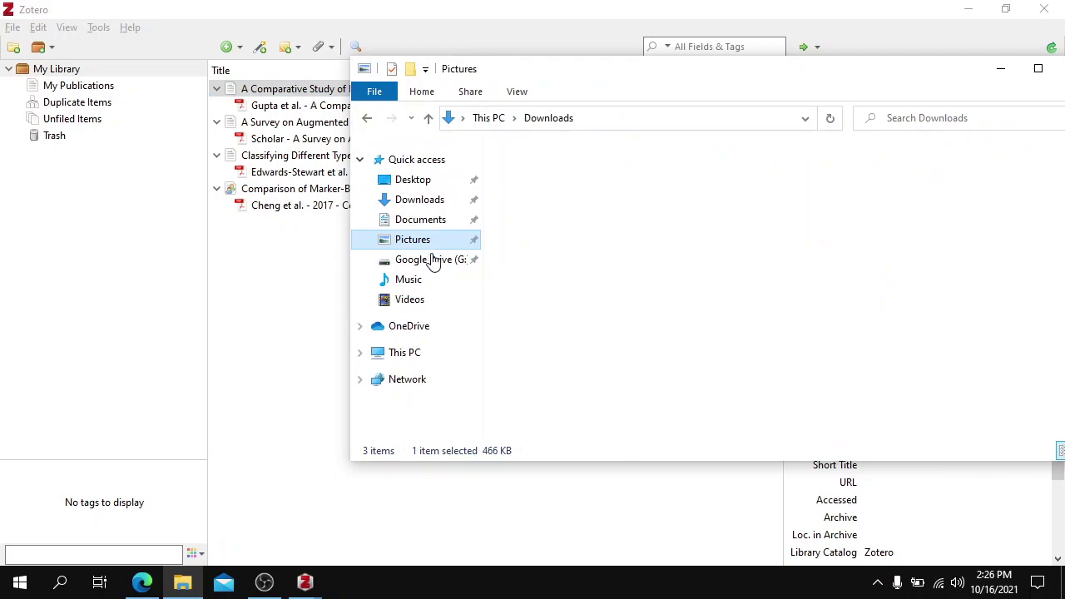
{"action": "left_click", "coordinate": [430, 260]}
{"action": "double_click", "coordinate": [565, 171]}
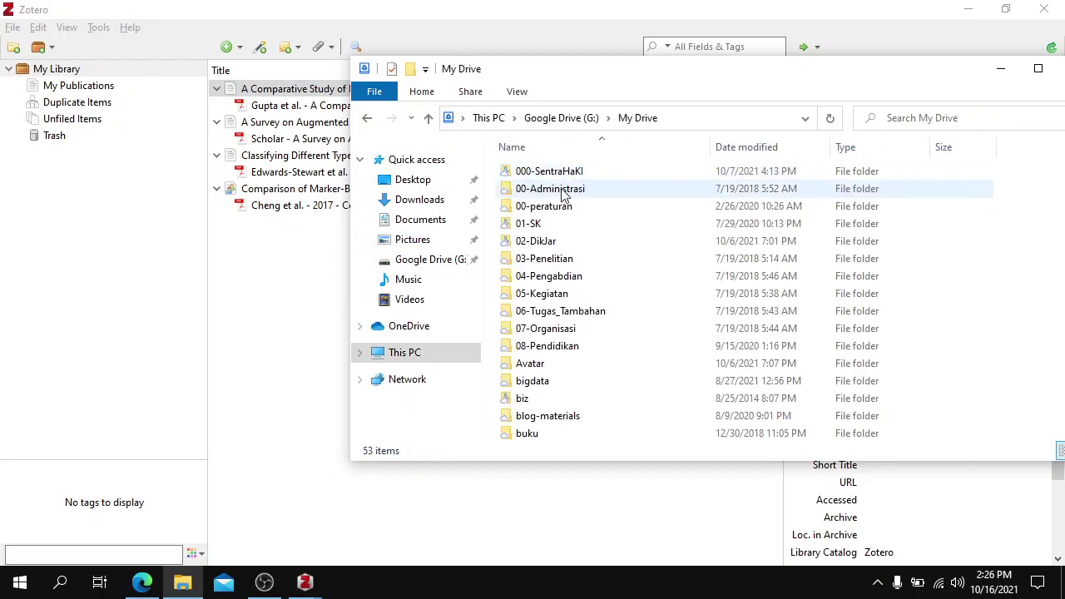
{"action": "double_click", "coordinate": [549, 260]}
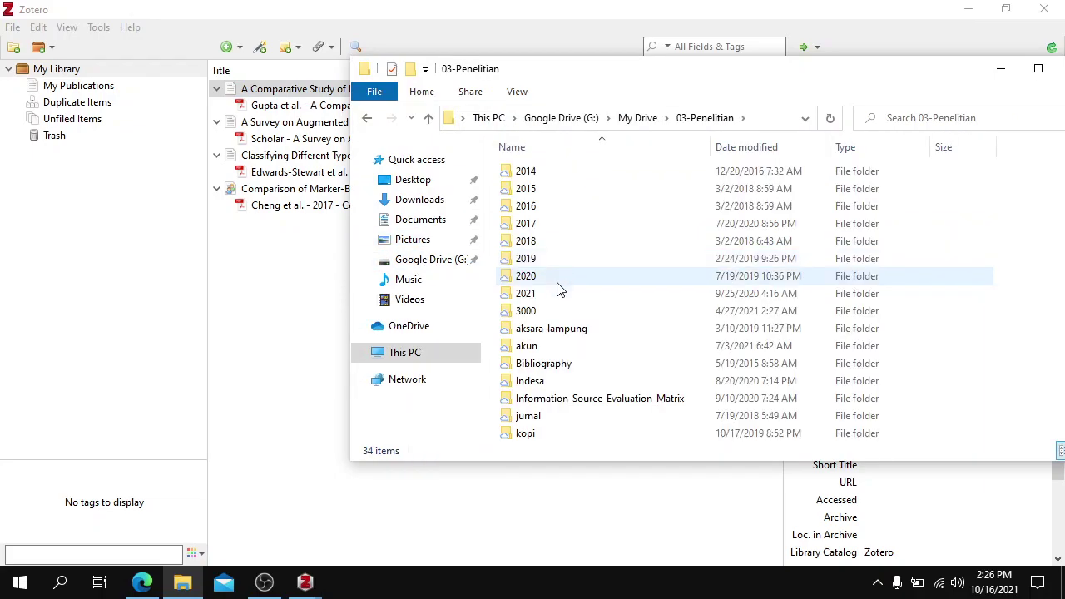
{"action": "scroll", "coordinate": [561, 350], "scroll_direction": "down", "scroll_amount": 5}
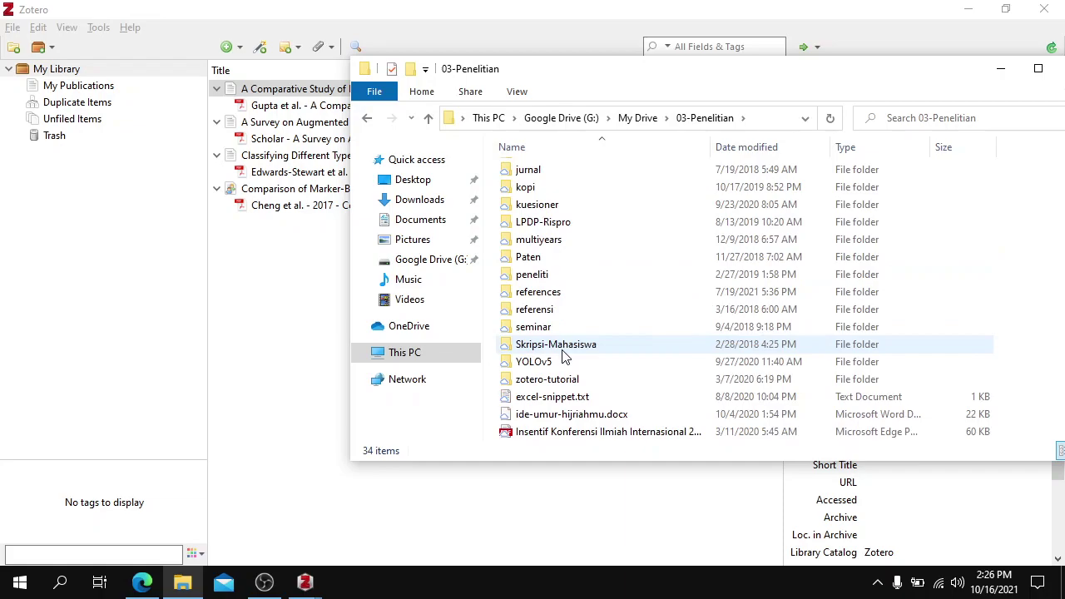
{"action": "double_click", "coordinate": [560, 297]}
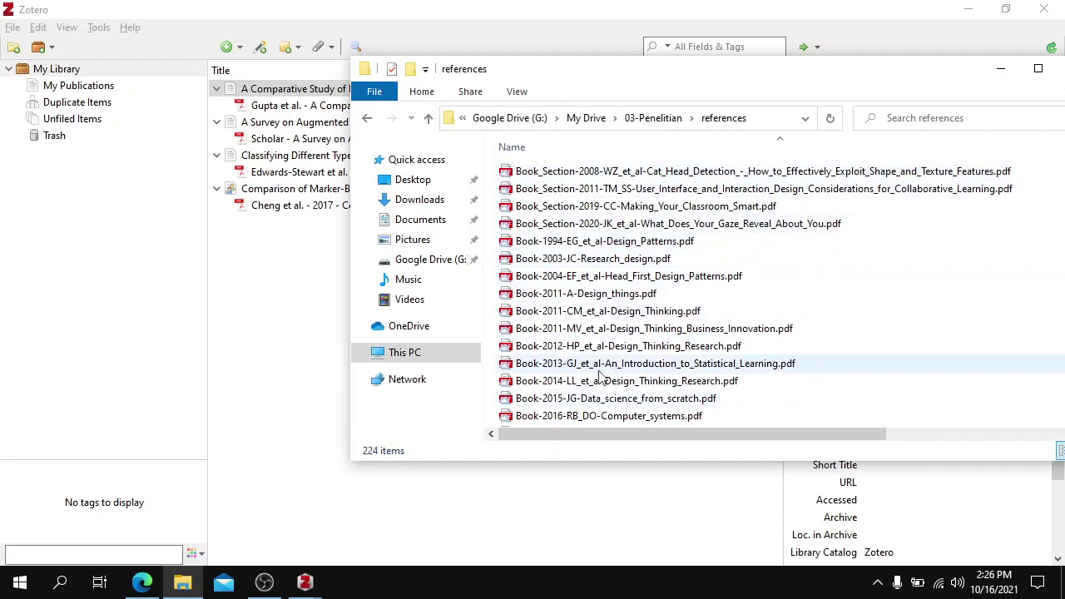
- Look through the PDF file names in the references folder and check the files beginning with G
{"action": "scroll", "coordinate": [606, 260], "scroll_direction": "down", "scroll_amount": 1}
{"action": "scroll", "coordinate": [606, 260], "scroll_direction": "down", "scroll_amount": 3}
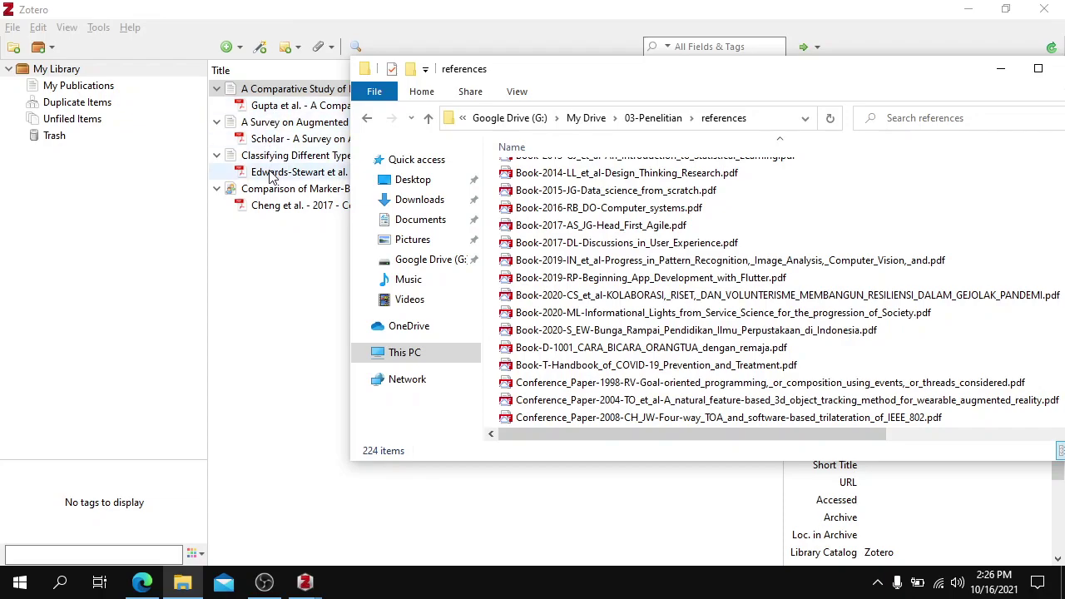
{"action": "left_click", "coordinate": [643, 314]}
{"action": "key", "text": "g"}
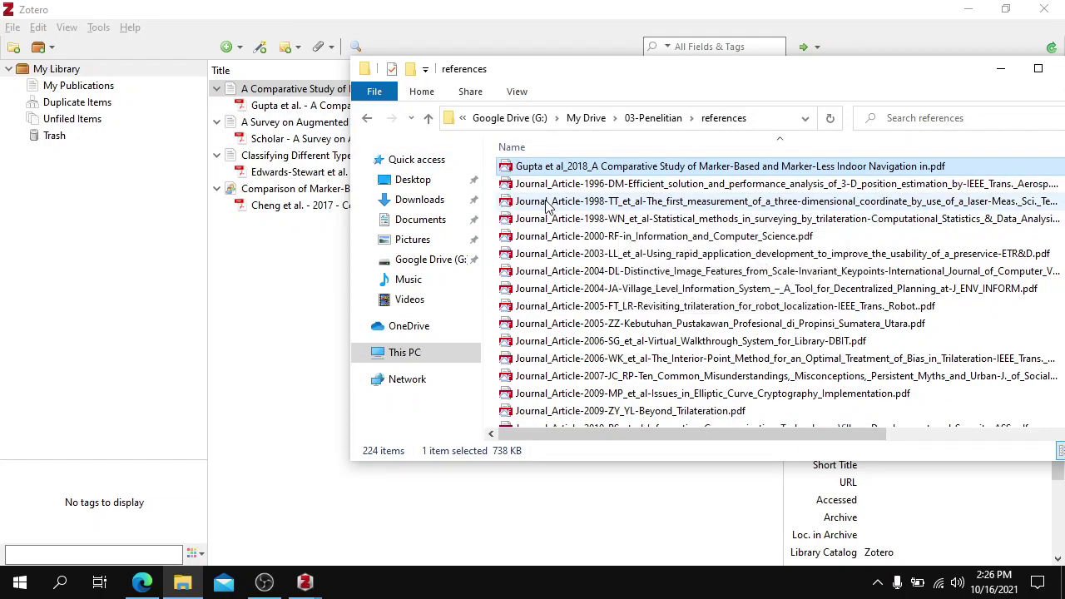
{"action": "left_click", "coordinate": [632, 308]}
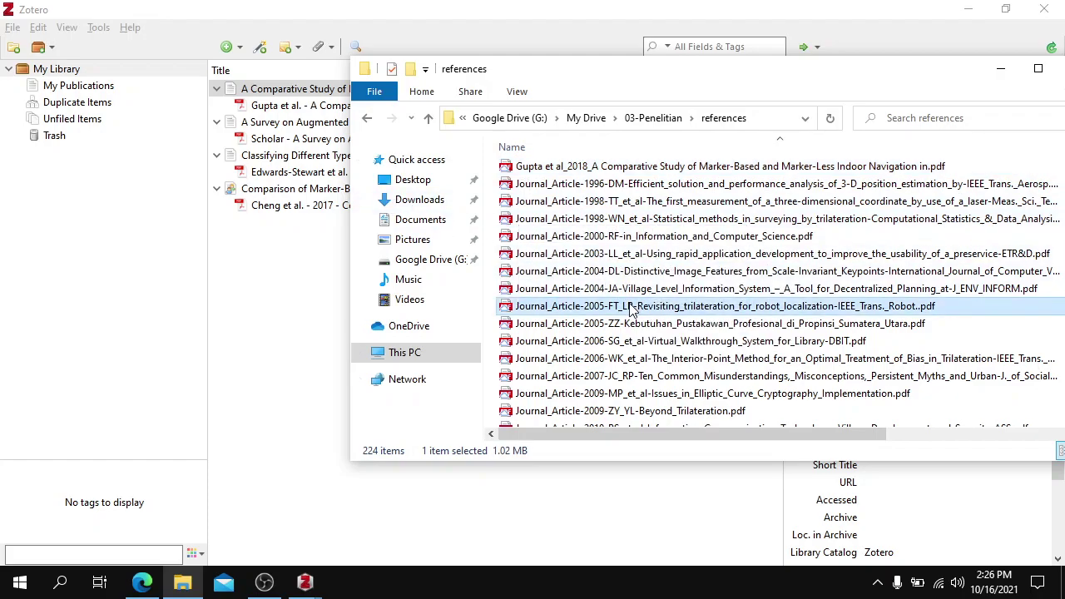
{"action": "left_click", "coordinate": [570, 273]}
{"action": "scroll", "coordinate": [573, 319], "scroll_direction": "down", "scroll_amount": 15}
{"action": "scroll", "coordinate": [572, 319], "scroll_direction": "down", "scroll_amount": 20}
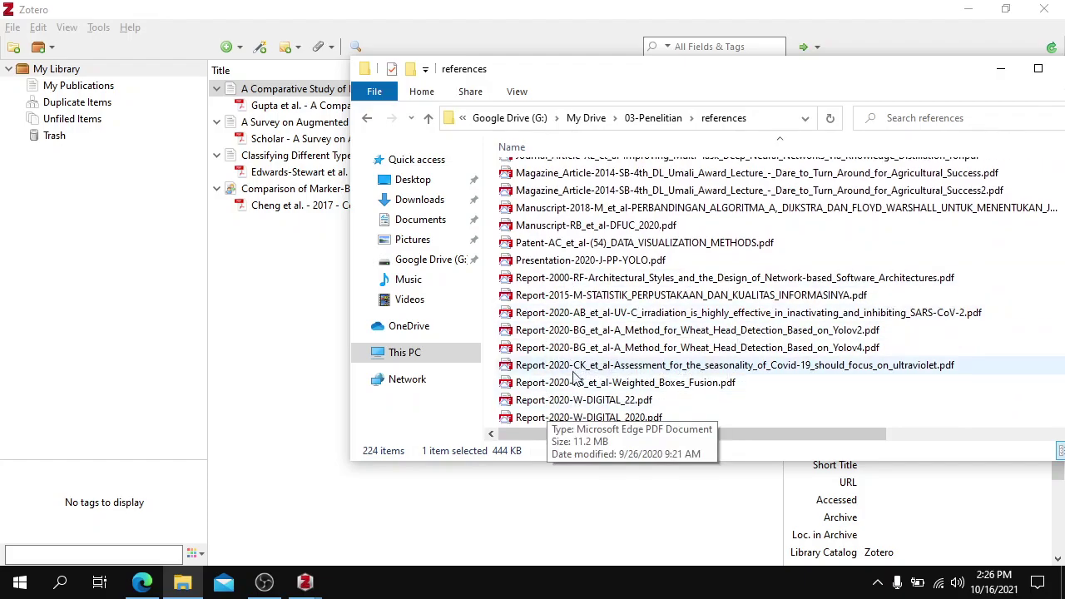
{"action": "left_click", "coordinate": [574, 298]}
{"action": "scroll", "coordinate": [574, 300], "scroll_direction": "up", "scroll_amount": 20}
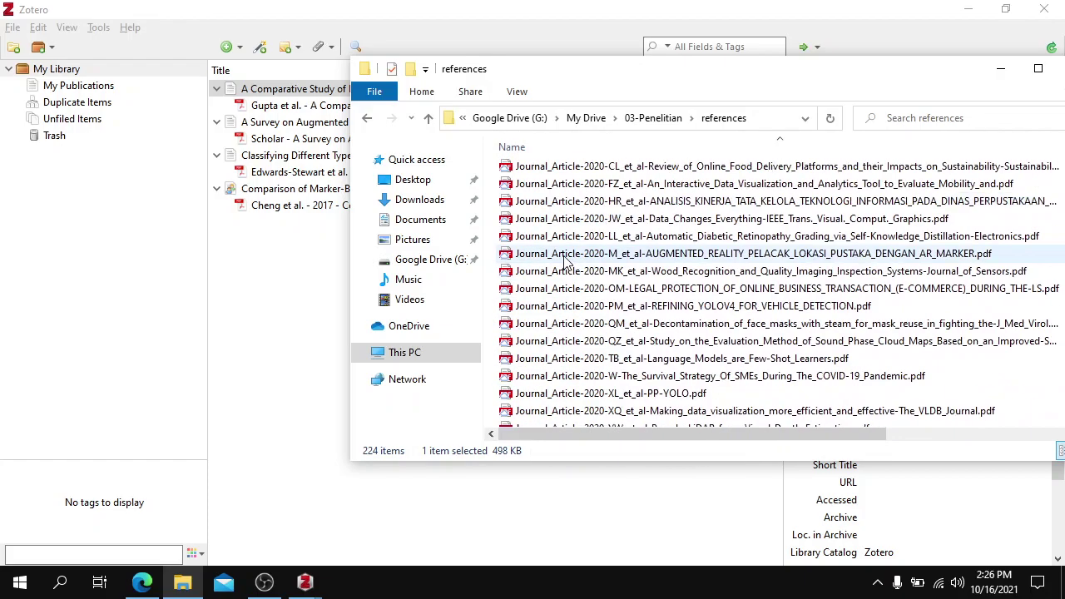
{"action": "scroll", "coordinate": [551, 258], "scroll_direction": "up", "scroll_amount": 15}
{"action": "scroll", "coordinate": [549, 257], "scroll_direction": "down", "scroll_amount": 10}
{"action": "scroll", "coordinate": [547, 254], "scroll_direction": "down", "scroll_amount": 5}
{"action": "scroll", "coordinate": [554, 225], "scroll_direction": "up", "scroll_amount": 2}
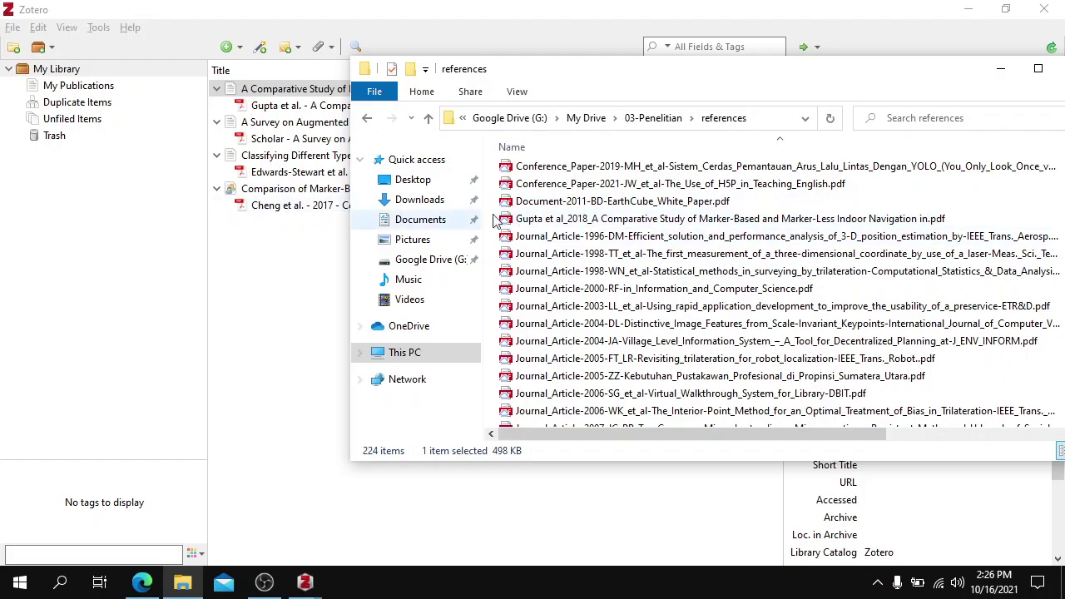
{"action": "scroll", "coordinate": [640, 238], "scroll_direction": "up", "scroll_amount": 6}
{"action": "scroll", "coordinate": [649, 235], "scroll_direction": "up", "scroll_amount": 6}
{"action": "scroll", "coordinate": [649, 235], "scroll_direction": "down", "scroll_amount": 2}
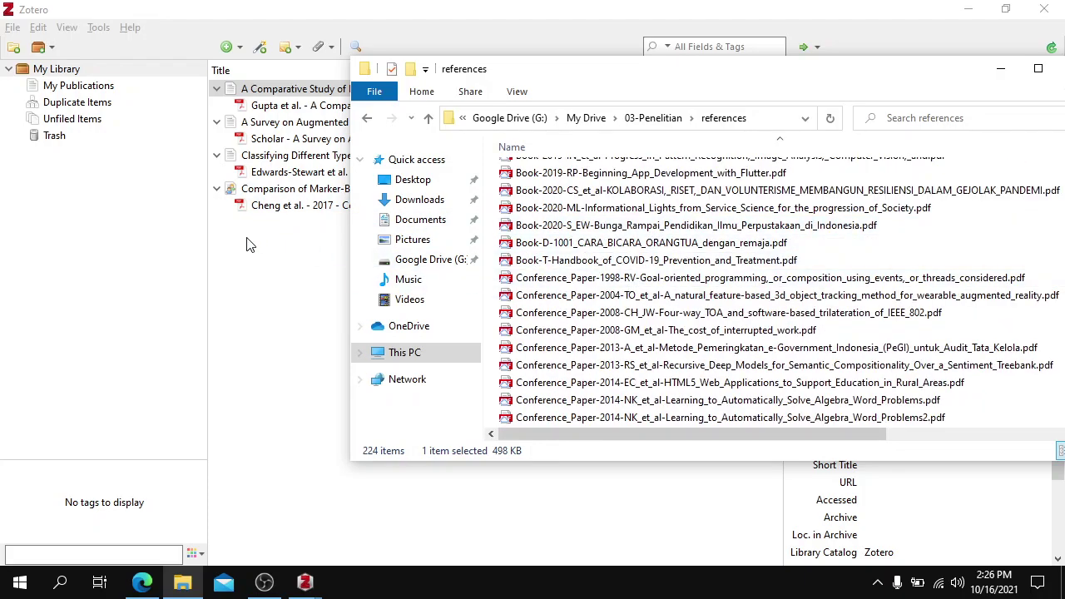
- Switch to Zotero and select all four library items together with their attached PDFs
{"action": "left_click", "coordinate": [297, 241]}
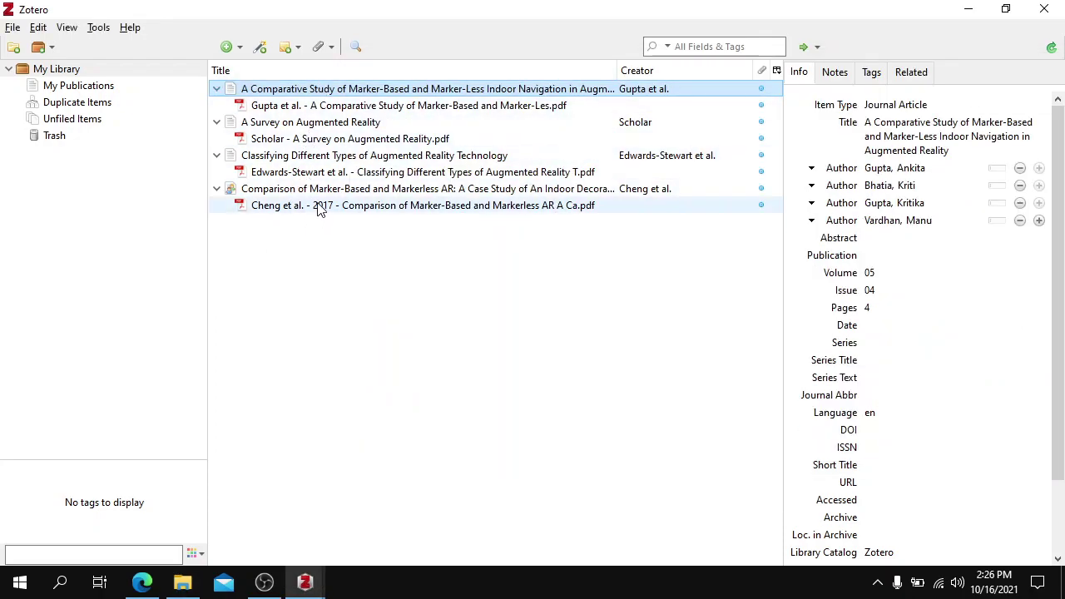
{"action": "left_click", "coordinate": [217, 123]}
{"action": "left_click", "coordinate": [217, 138]}
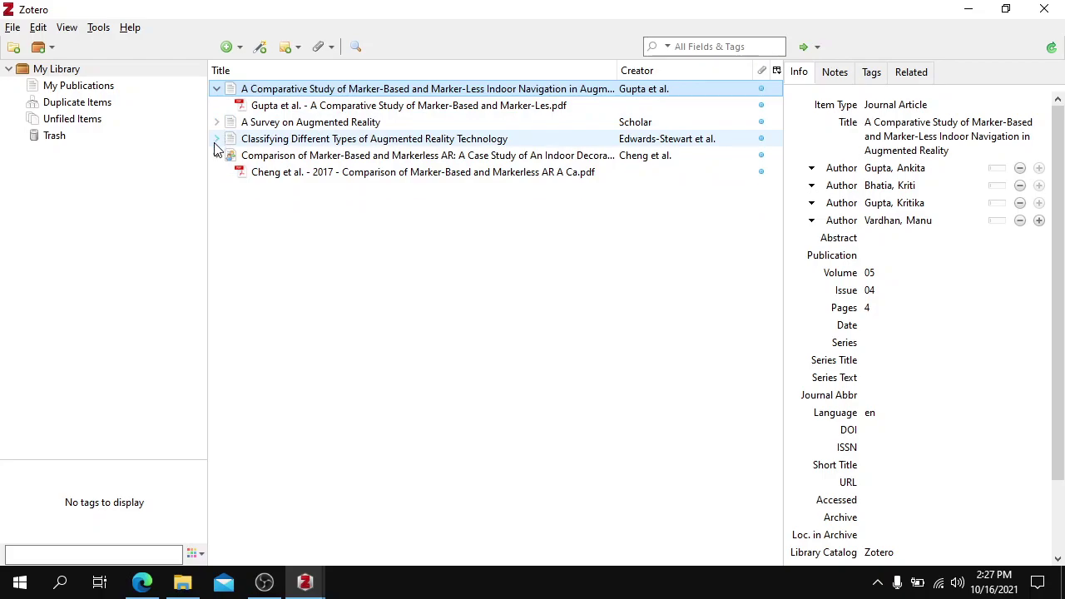
{"action": "left_click", "coordinate": [217, 156]}
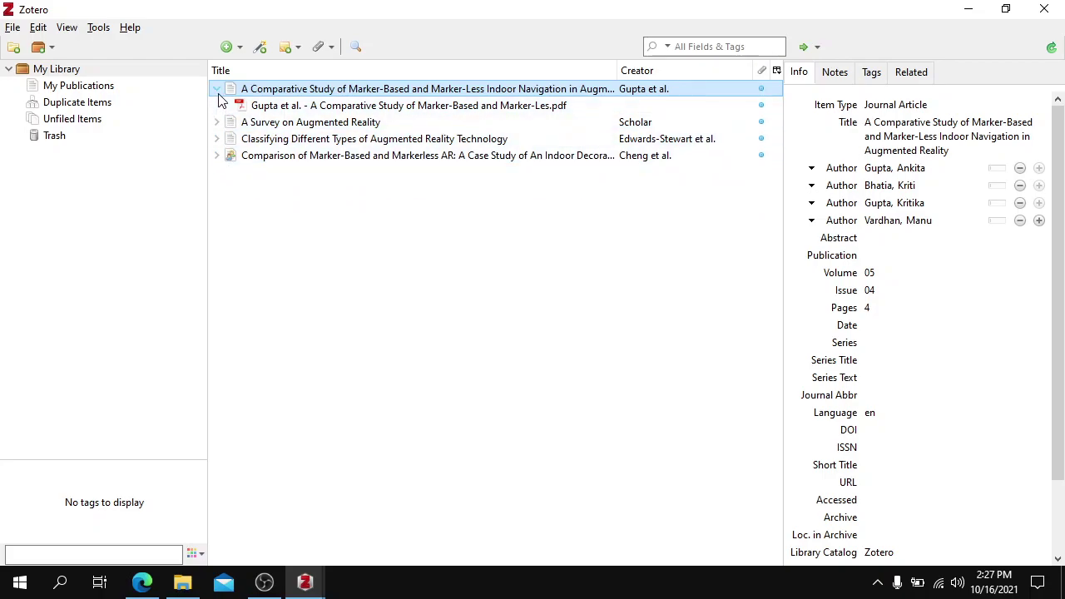
{"action": "left_click", "coordinate": [218, 125]}
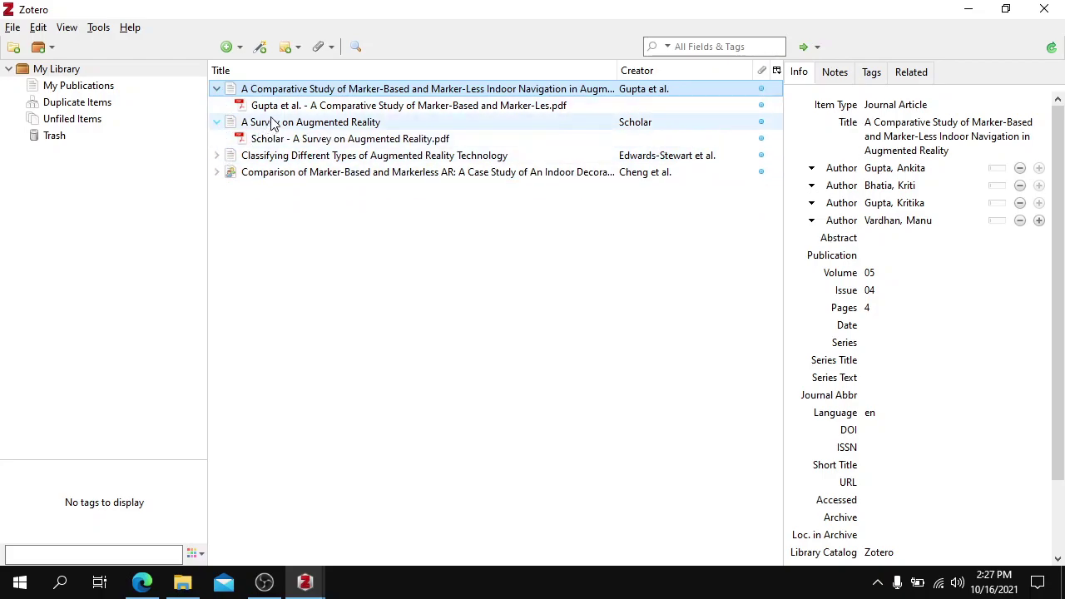
{"action": "left_click", "coordinate": [218, 155]}
{"action": "left_click", "coordinate": [218, 189]}
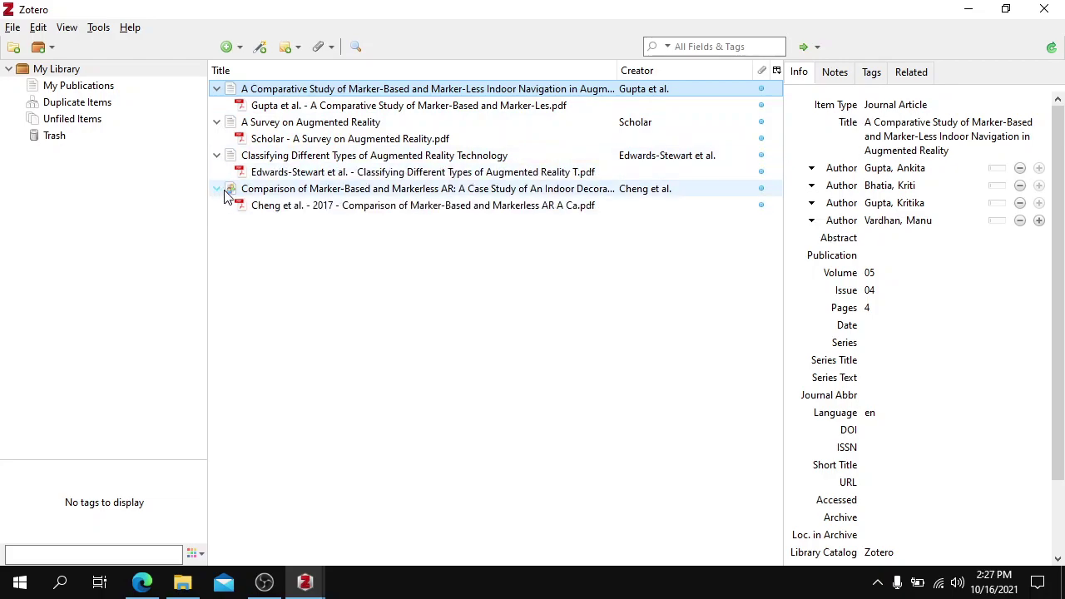
{"action": "left_click", "coordinate": [304, 195], "text": "shift"}
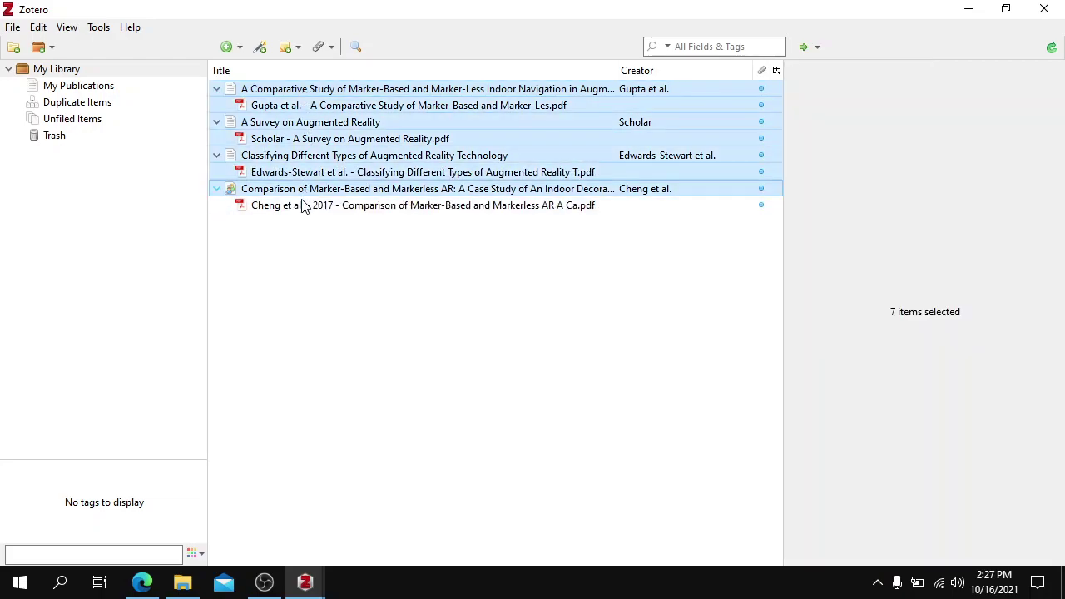
{"action": "left_click", "coordinate": [309, 208], "text": "shift"}
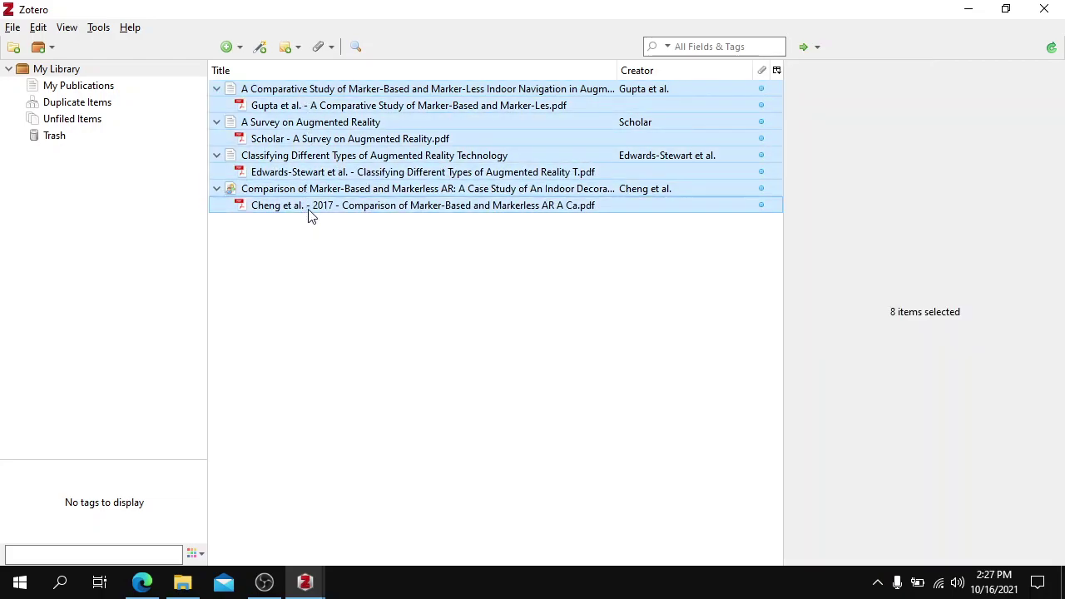
- Collapse the last two library items and select every row in the item list from first to last
{"action": "left_click", "coordinate": [217, 189]}
{"action": "left_click", "coordinate": [217, 156]}
{"action": "left_click", "coordinate": [291, 89]}
{"action": "left_click", "coordinate": [273, 173], "text": "shift"}
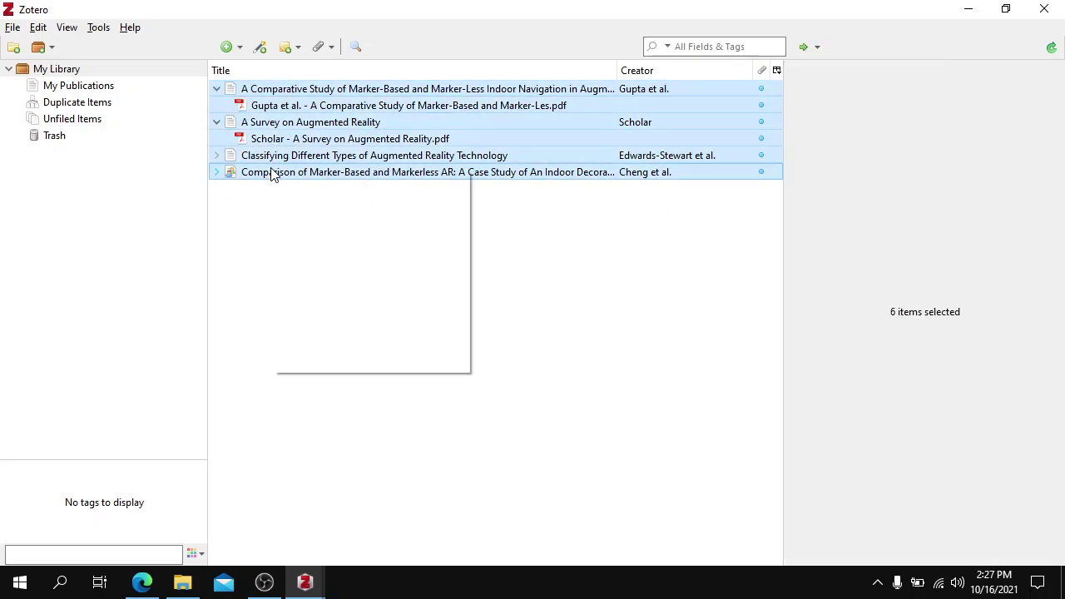
{"action": "right_click", "coordinate": [272, 173]}
{"action": "mouse_move", "coordinate": [426, 367]}
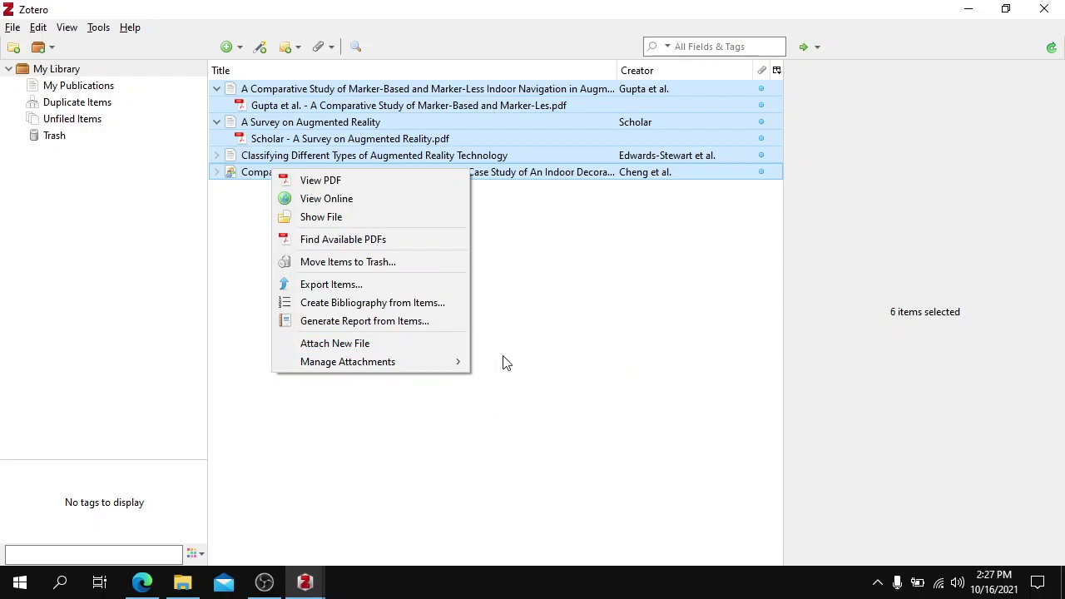
- Review the file-name format in ZotFile's renaming rules and close the preferences without saving
{"action": "left_click", "coordinate": [98, 28]}
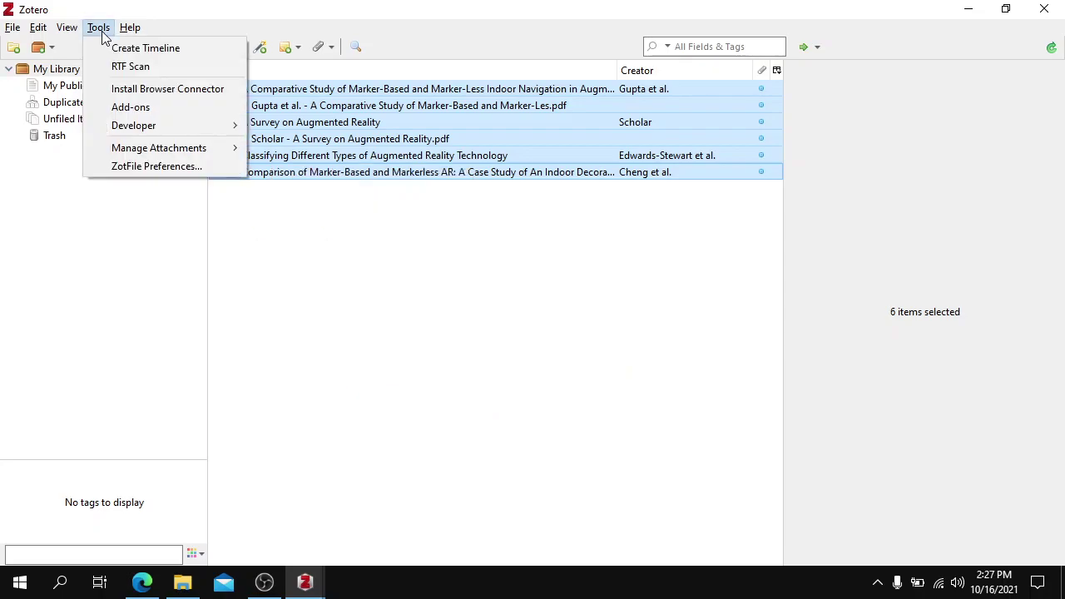
{"action": "left_click", "coordinate": [125, 164]}
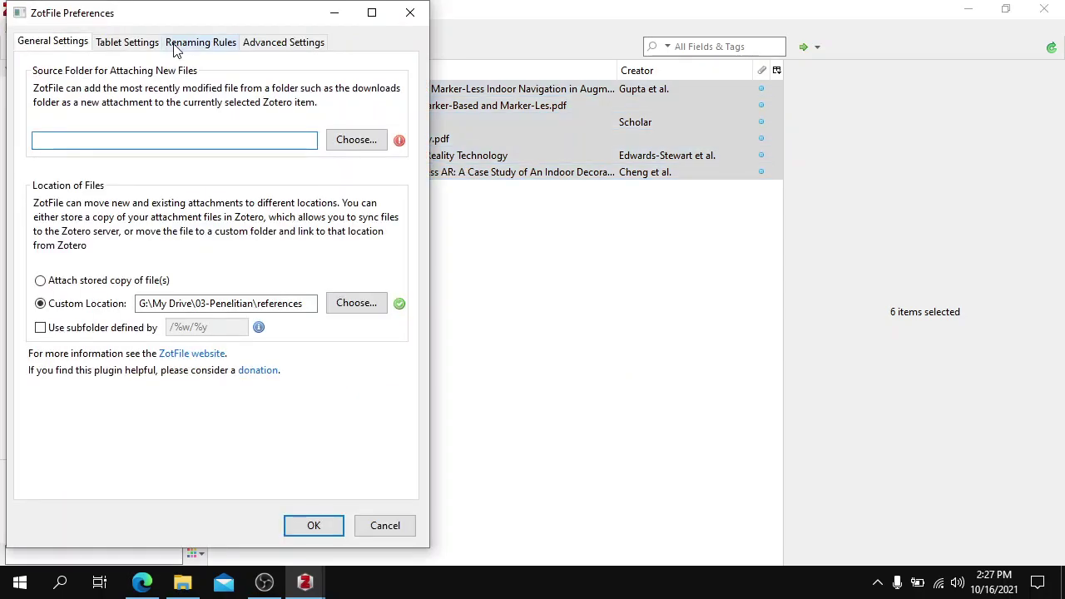
{"action": "left_click", "coordinate": [198, 42]}
{"action": "left_click", "coordinate": [46, 205]}
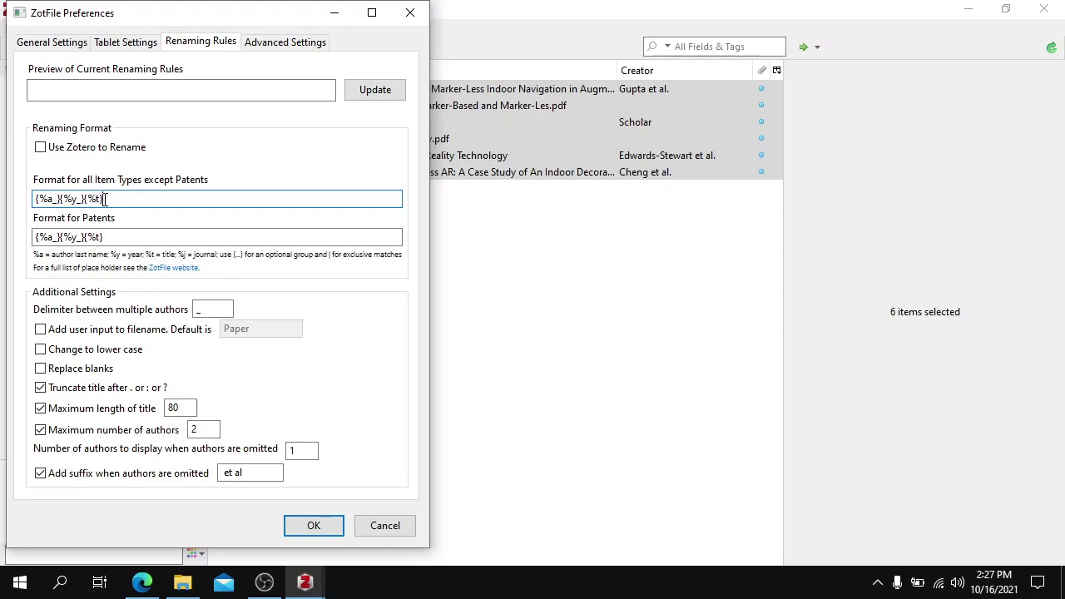
{"action": "left_click", "coordinate": [384, 526]}
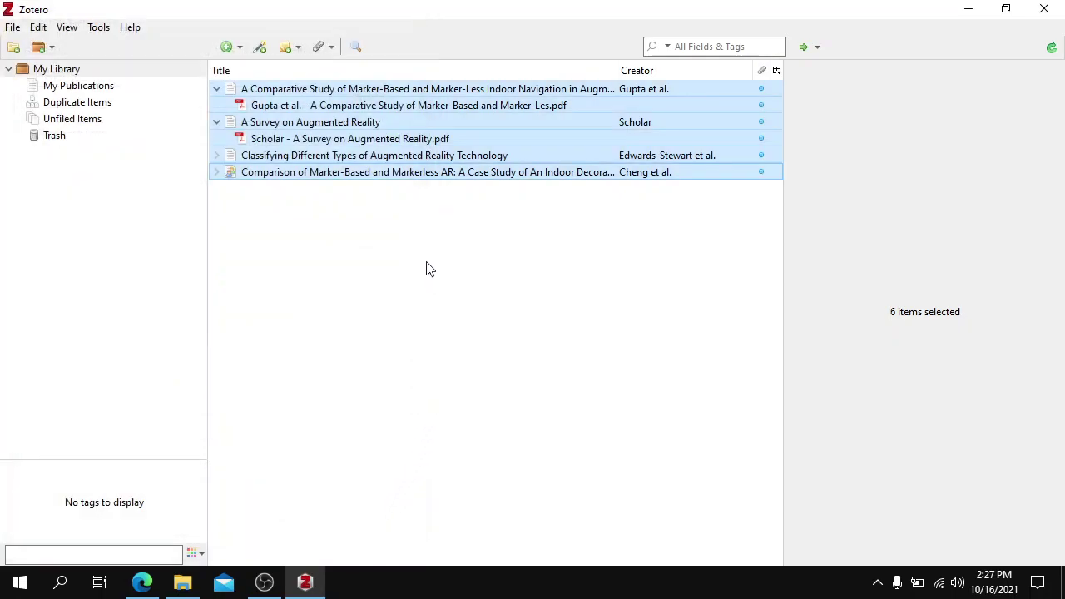
- Move and rename the attachments of all selected library items with ZotFile
{"action": "right_click", "coordinate": [337, 94]}
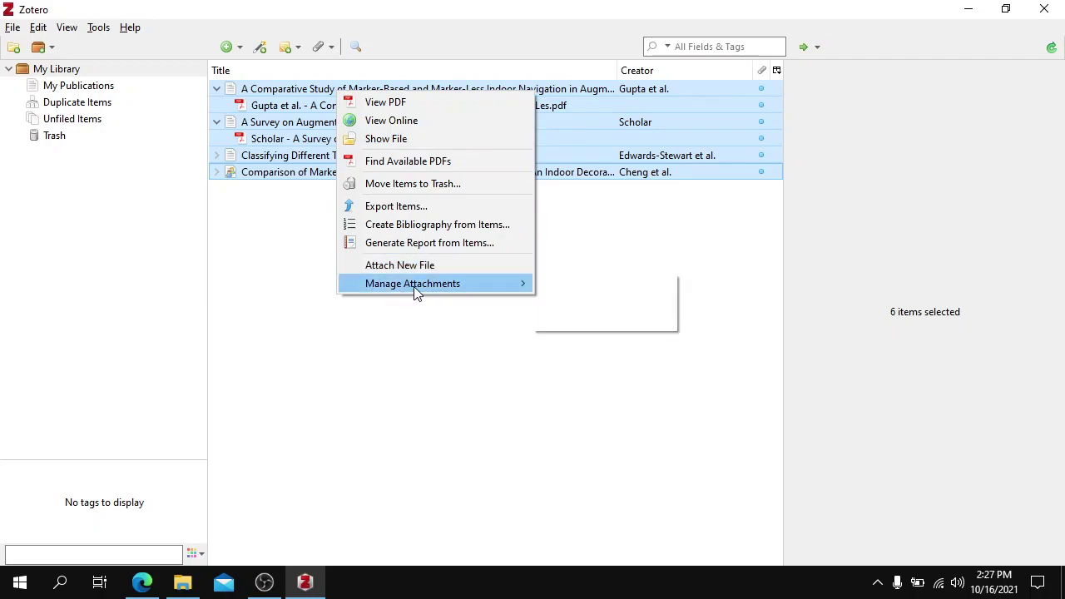
{"action": "mouse_move", "coordinate": [513, 288]}
{"action": "left_click", "coordinate": [611, 286]}
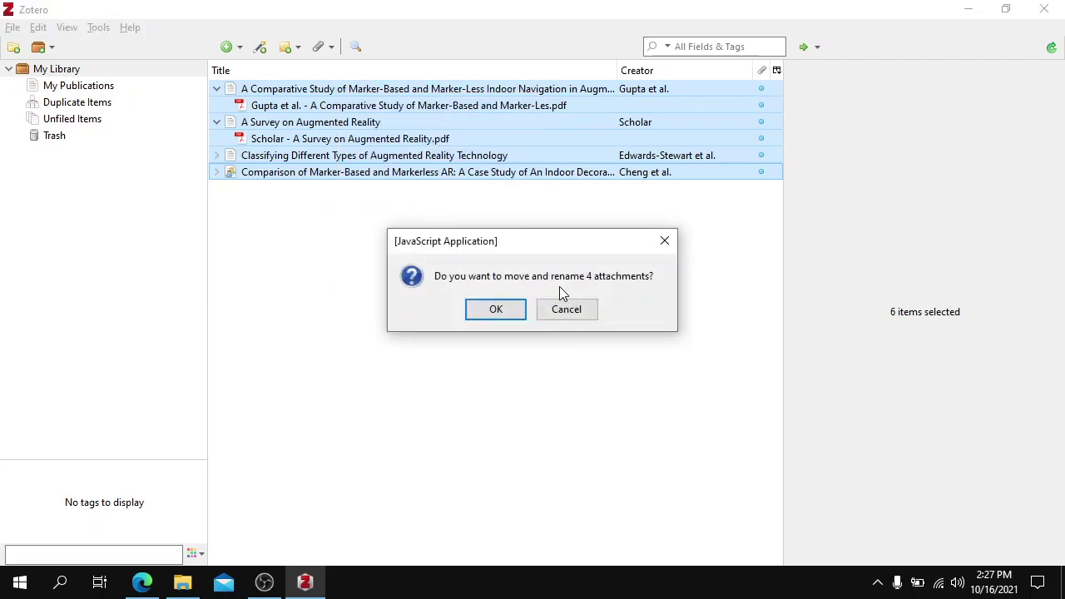
{"action": "left_click", "coordinate": [495, 311]}
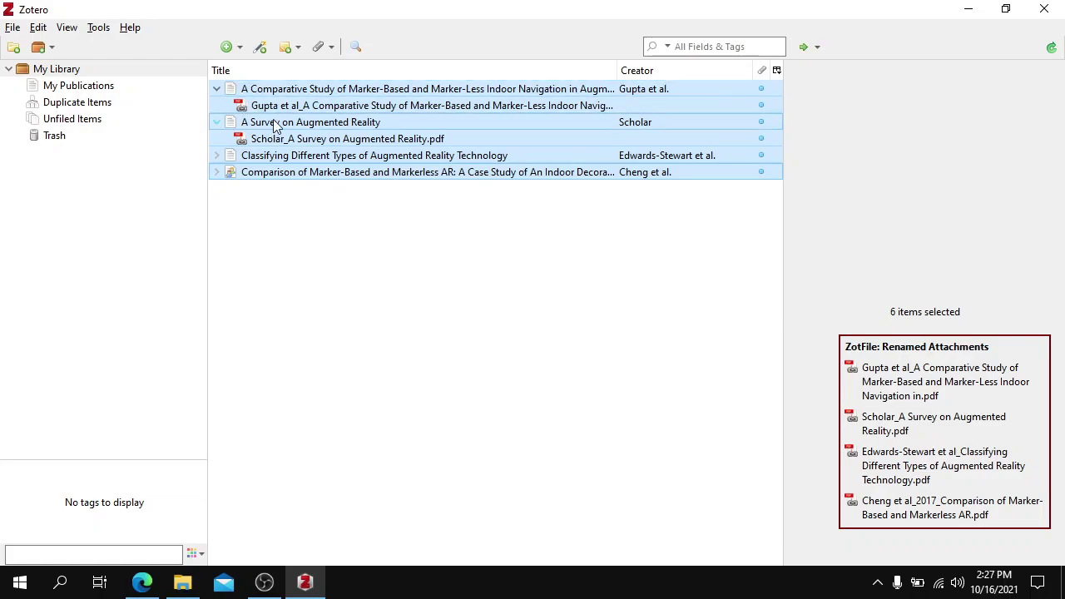
- Expand the last two library items and inspect the renamed PDF attached to each of the four items
{"action": "key", "text": "Up"}
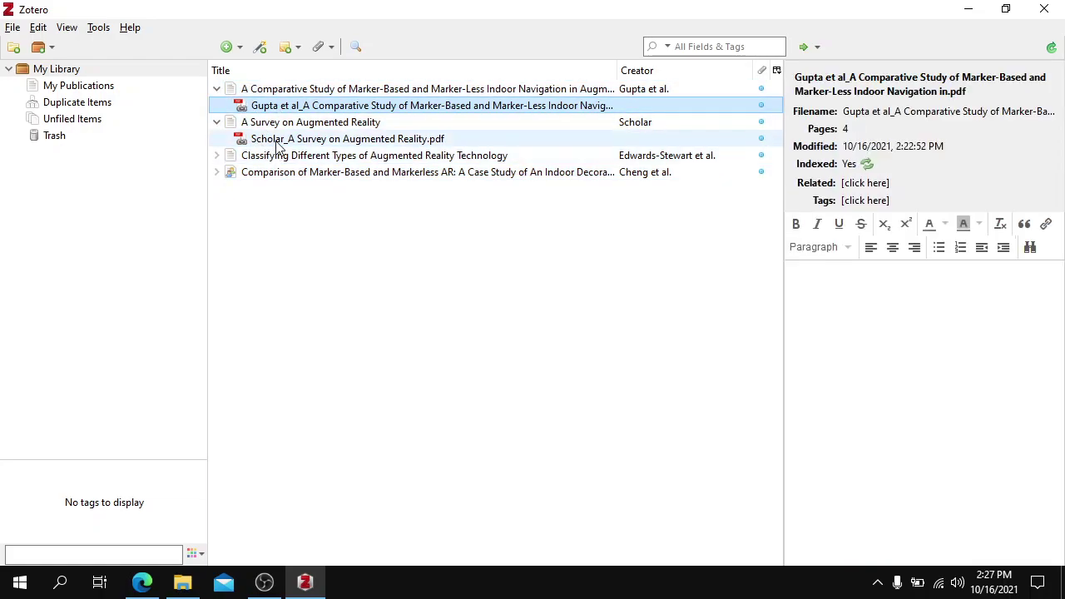
{"action": "left_click", "coordinate": [278, 143]}
{"action": "left_click", "coordinate": [218, 156]}
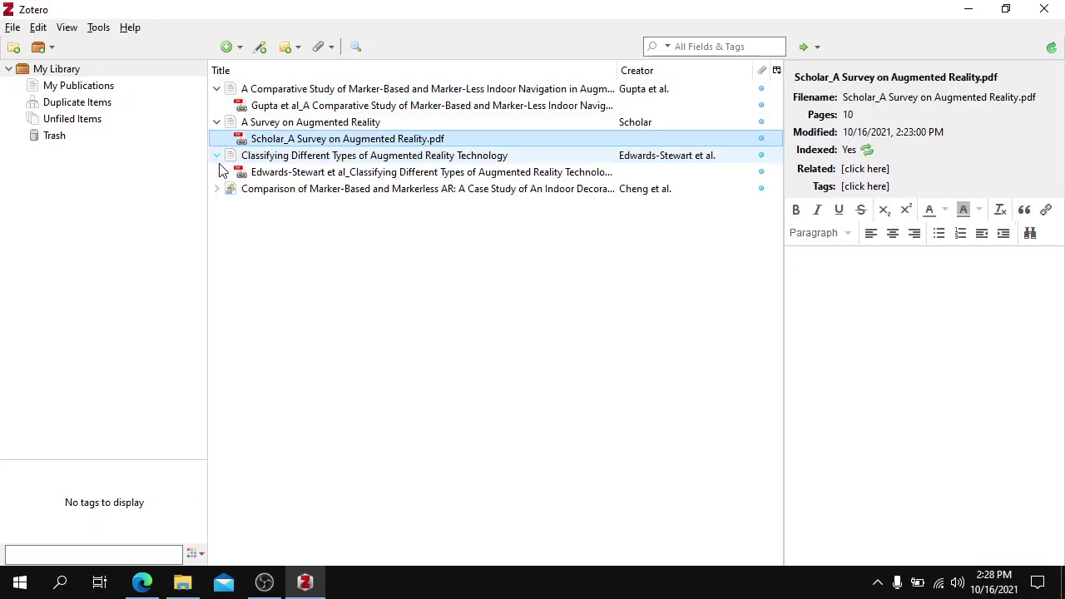
{"action": "left_click", "coordinate": [286, 175]}
{"action": "left_click", "coordinate": [261, 191]}
{"action": "left_click", "coordinate": [217, 192]}
{"action": "left_click", "coordinate": [280, 210]}
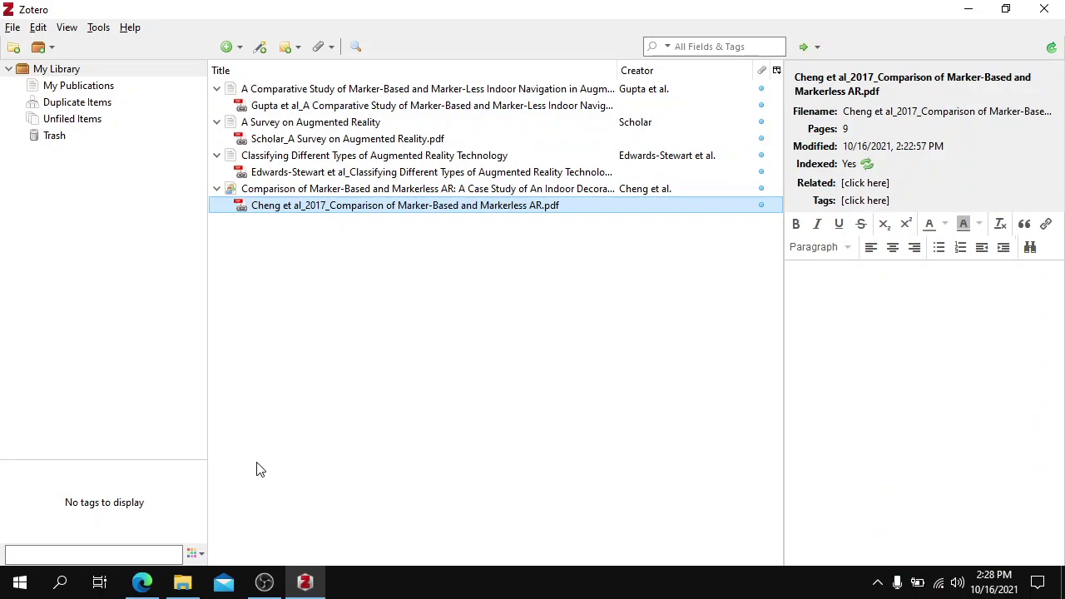
- Switch to File Explorer and check the references folder for the moved marker-based AR comparison, AR technology types and indoor navigation PDFs
{"action": "left_click", "coordinate": [182, 582]}
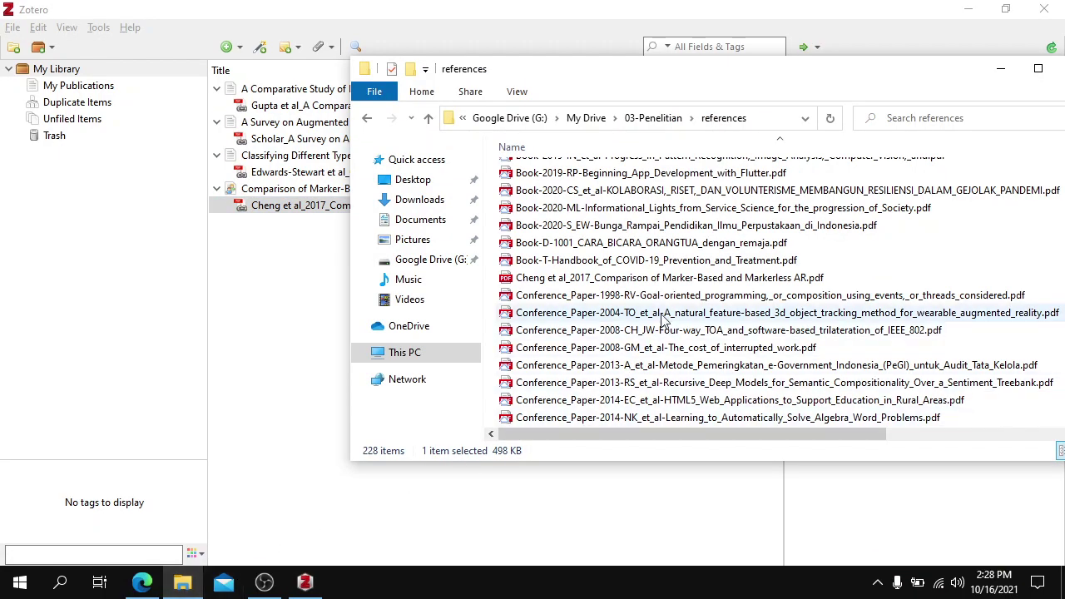
{"action": "left_click", "coordinate": [663, 282]}
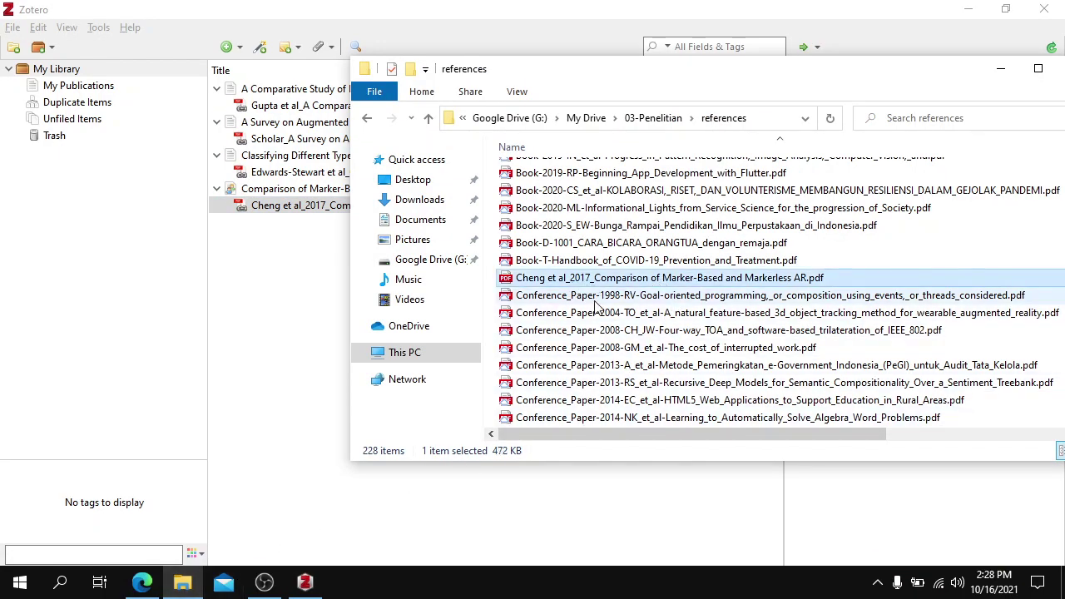
{"action": "scroll", "coordinate": [586, 291], "scroll_direction": "down", "scroll_amount": 15}
{"action": "scroll", "coordinate": [595, 314], "scroll_direction": "up", "scroll_amount": 3}
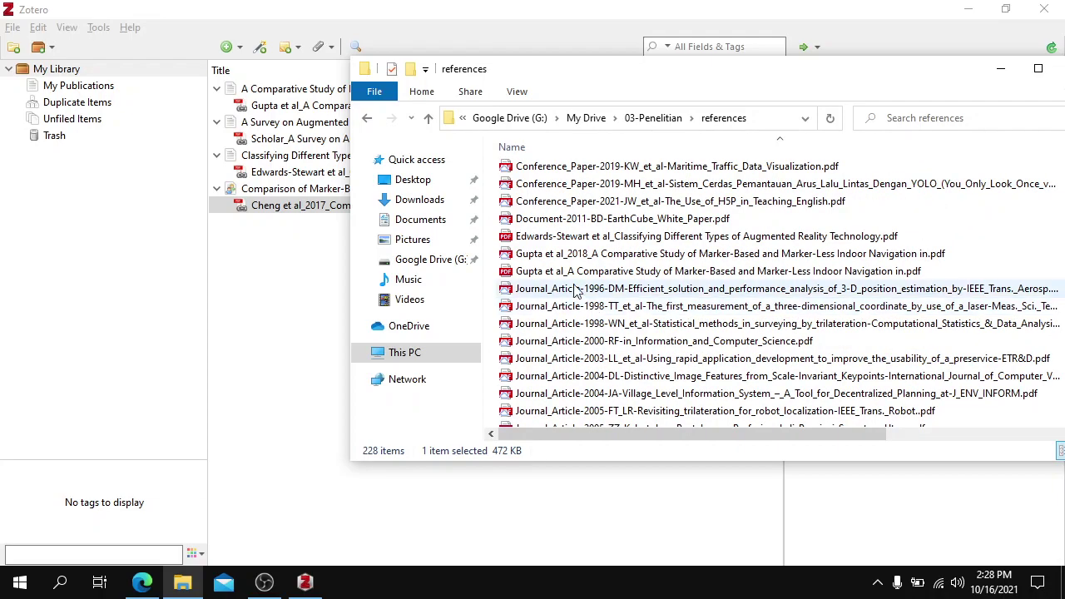
{"action": "left_click", "coordinate": [536, 237]}
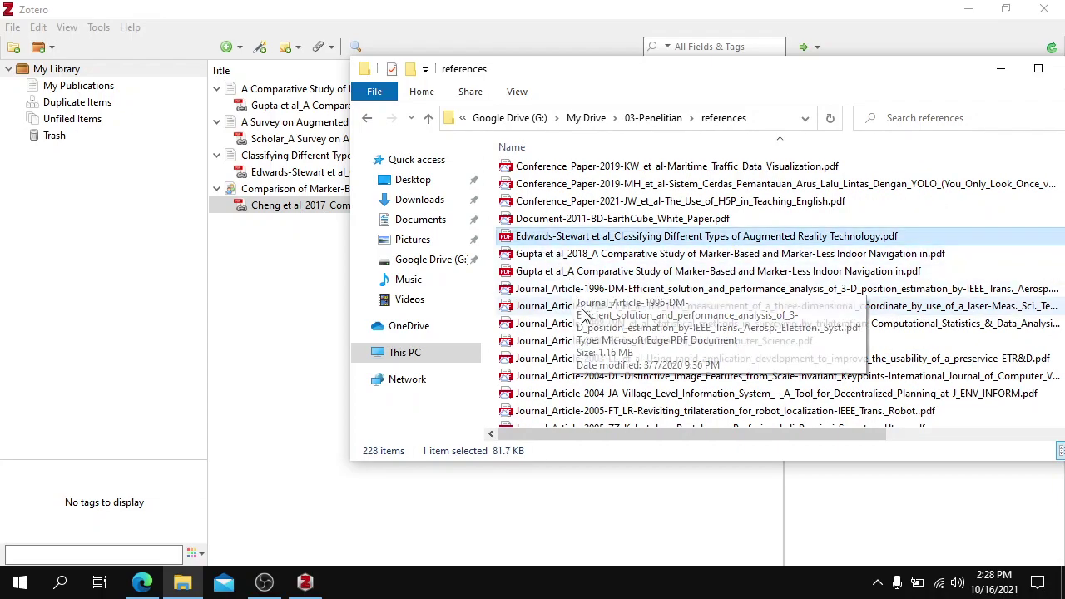
{"action": "left_click", "coordinate": [571, 274]}
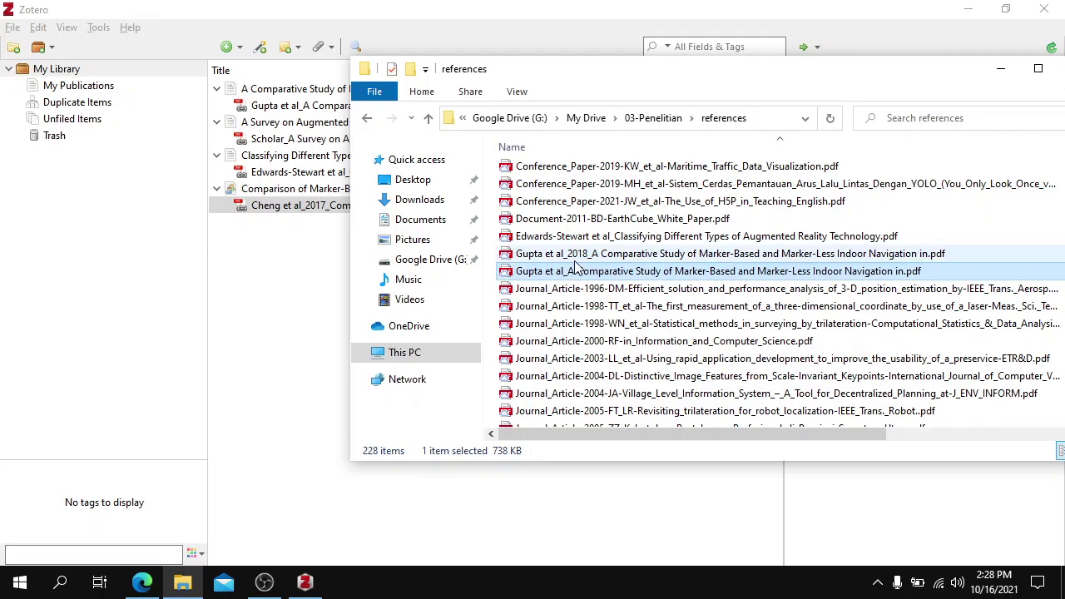
{"action": "scroll", "coordinate": [572, 350], "scroll_direction": "down", "scroll_amount": 5}
{"action": "scroll", "coordinate": [571, 350], "scroll_direction": "up", "scroll_amount": 5}
- Delete the copy of the A Comparative Study of Marker-Based and Marker-Less Indoor Navigation PDF that has 2018 in its file name
{"action": "left_click", "coordinate": [587, 254]}
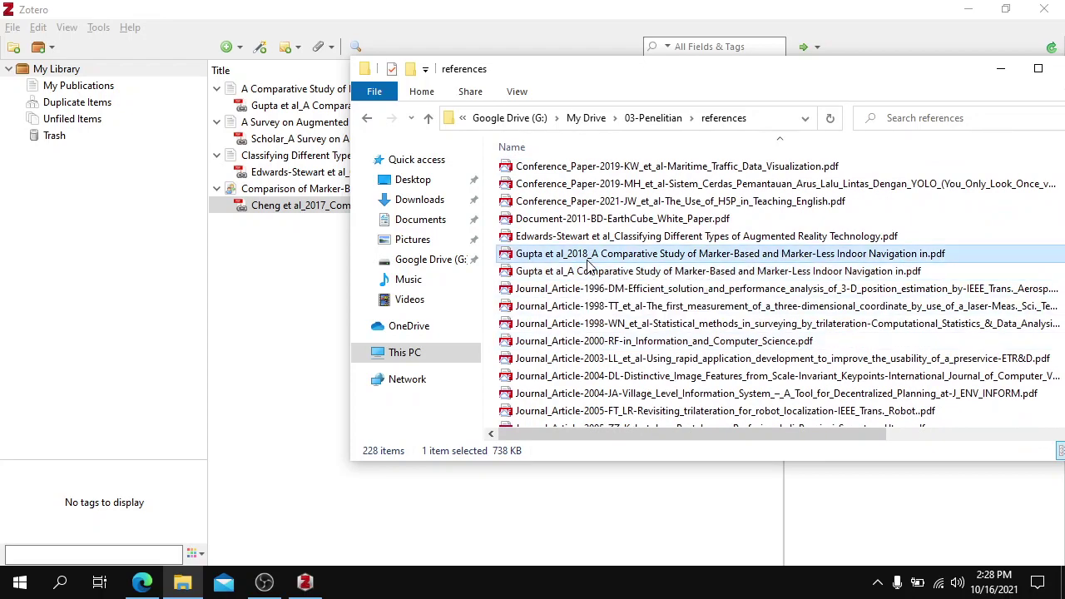
{"action": "key", "text": "Delete"}
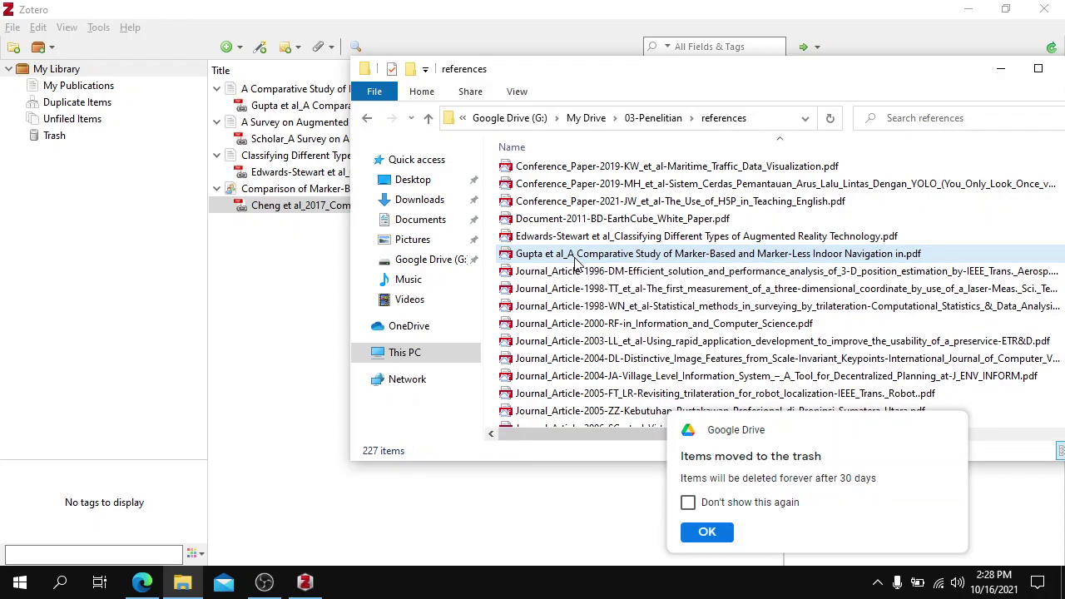
{"action": "left_click", "coordinate": [706, 531]}
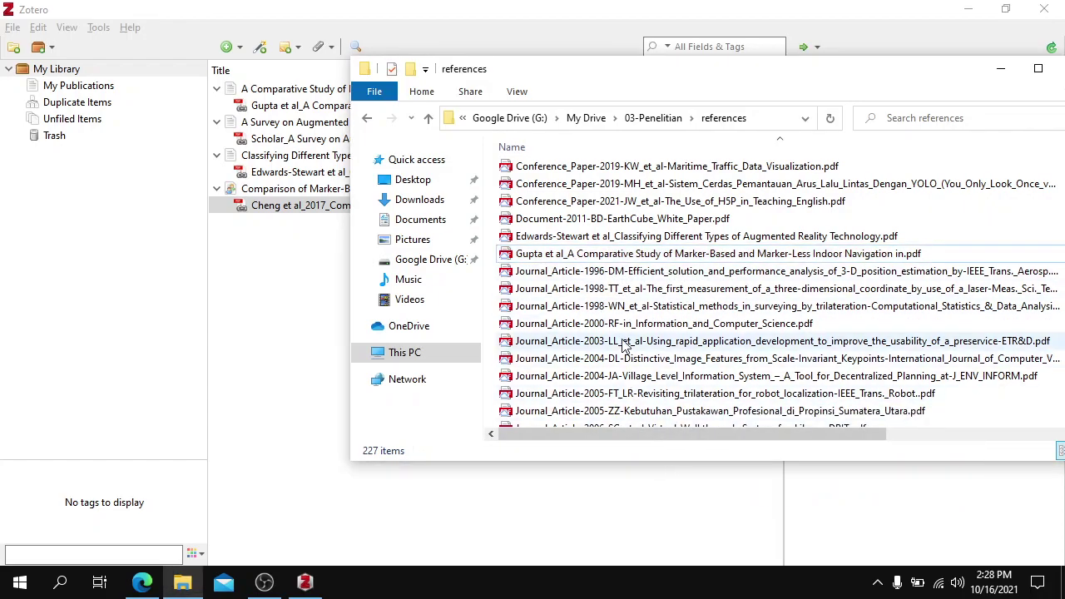
- Locate the A Survey on Augmented Reality PDF in the references folder
{"action": "scroll", "coordinate": [618, 314], "scroll_direction": "down", "scroll_amount": 20}
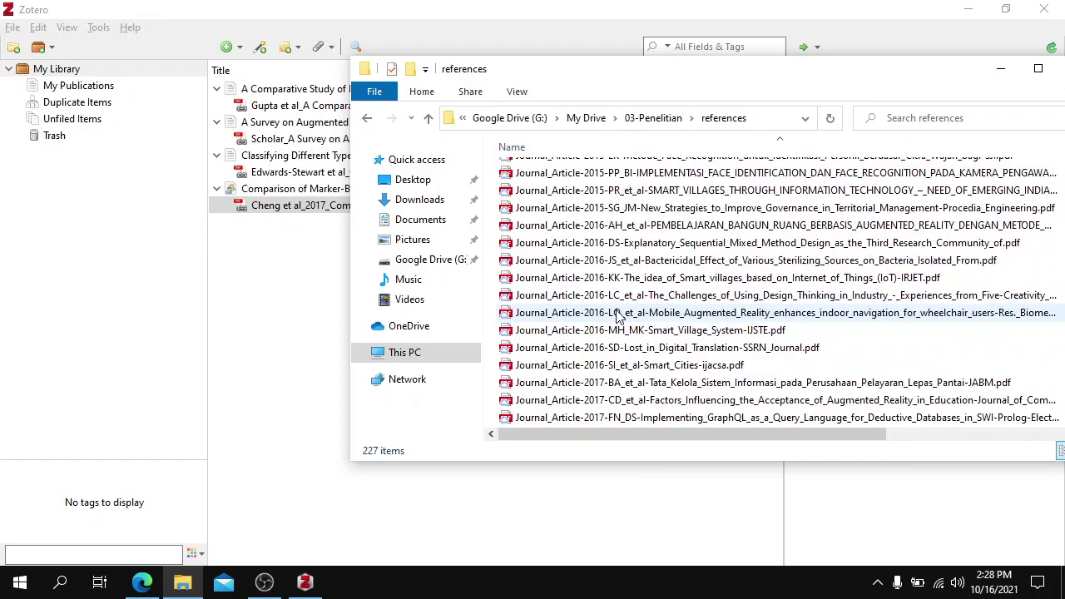
{"action": "scroll", "coordinate": [617, 315], "scroll_direction": "down", "scroll_amount": 20}
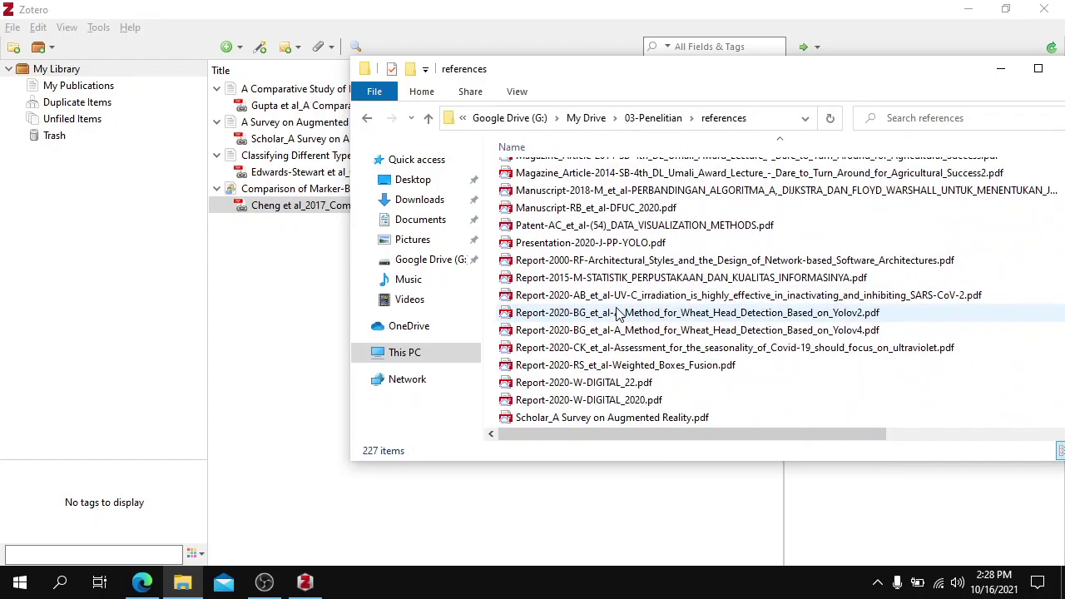
{"action": "left_click", "coordinate": [563, 422]}
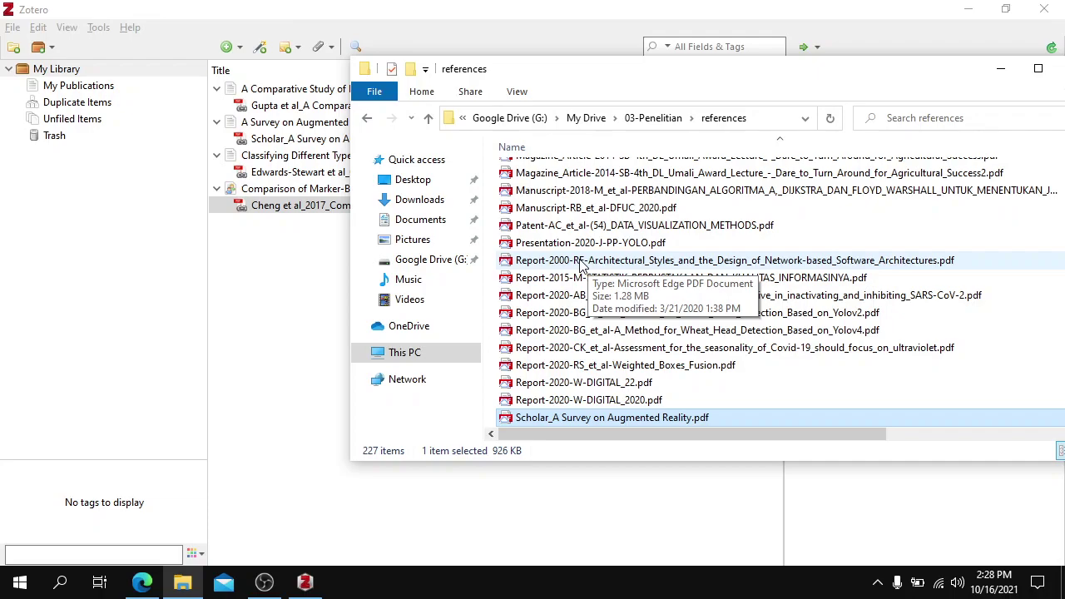
- Switch to Zotero and view the details of the PDFs attached to the indoor navigation study and A Survey on Augmented Reality
{"action": "left_click", "coordinate": [279, 262]}
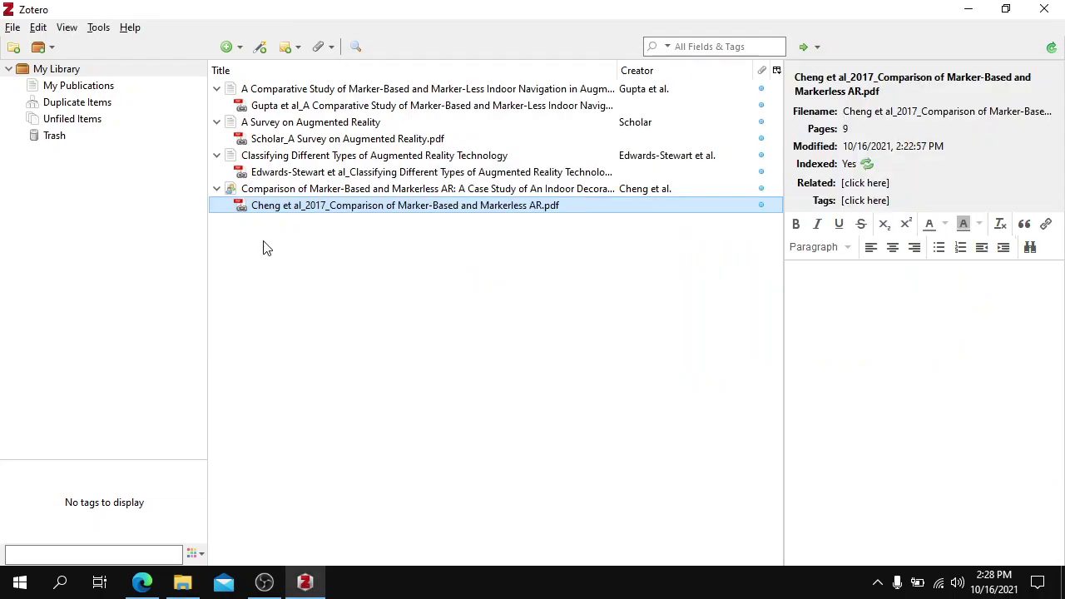
{"action": "left_click", "coordinate": [103, 31]}
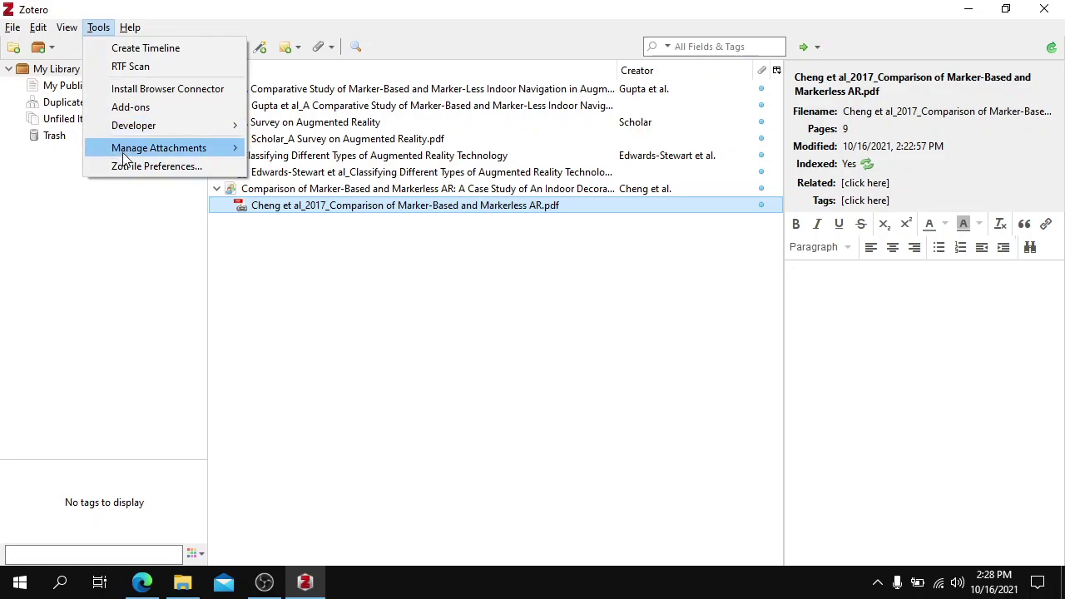
{"action": "left_click", "coordinate": [364, 278]}
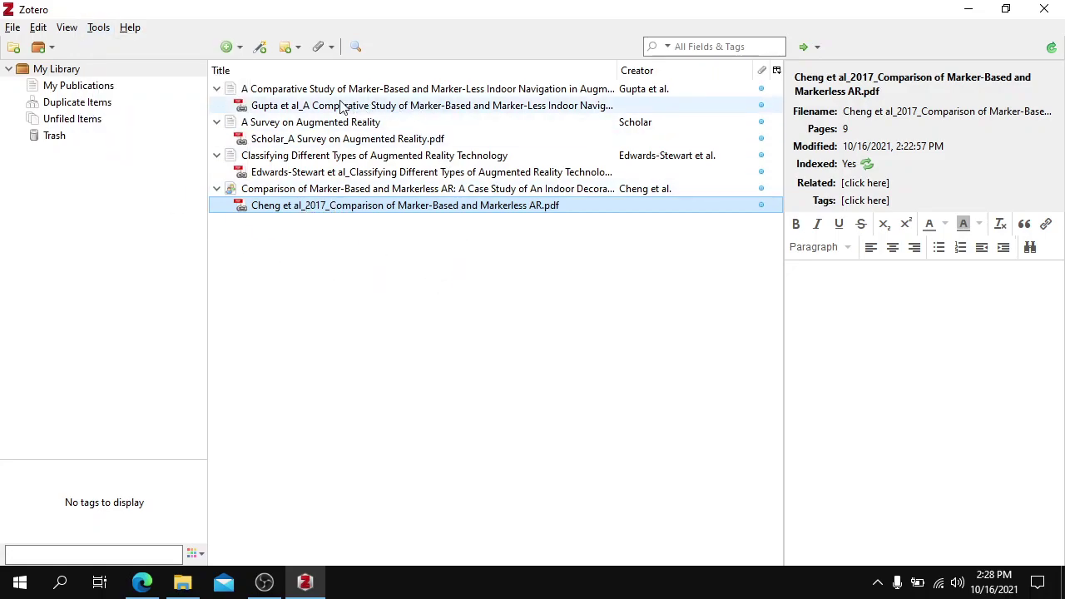
{"action": "left_click", "coordinate": [308, 106]}
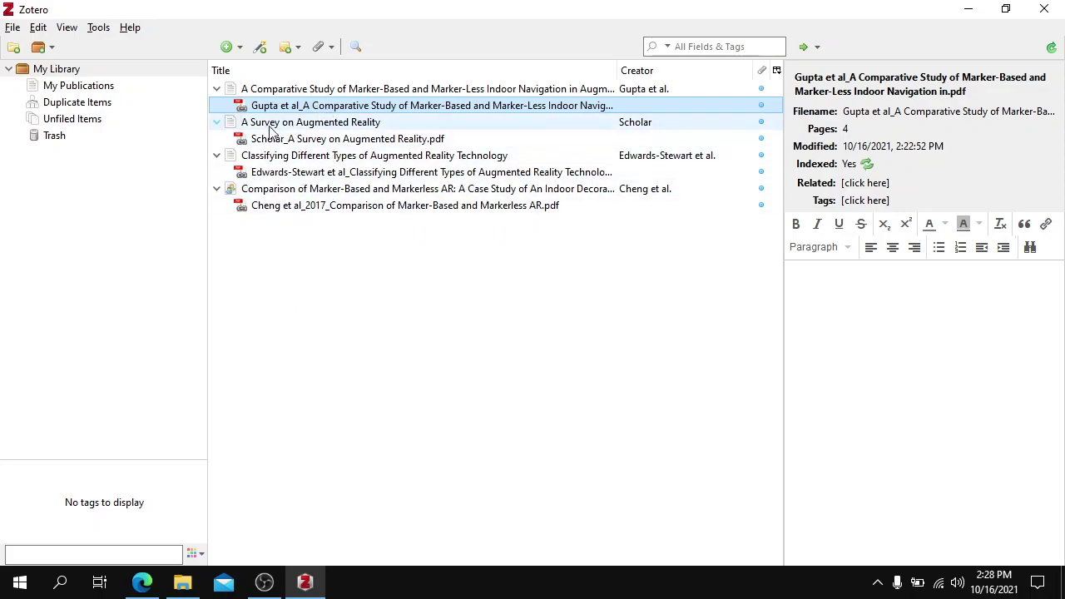
{"action": "left_click", "coordinate": [242, 141]}
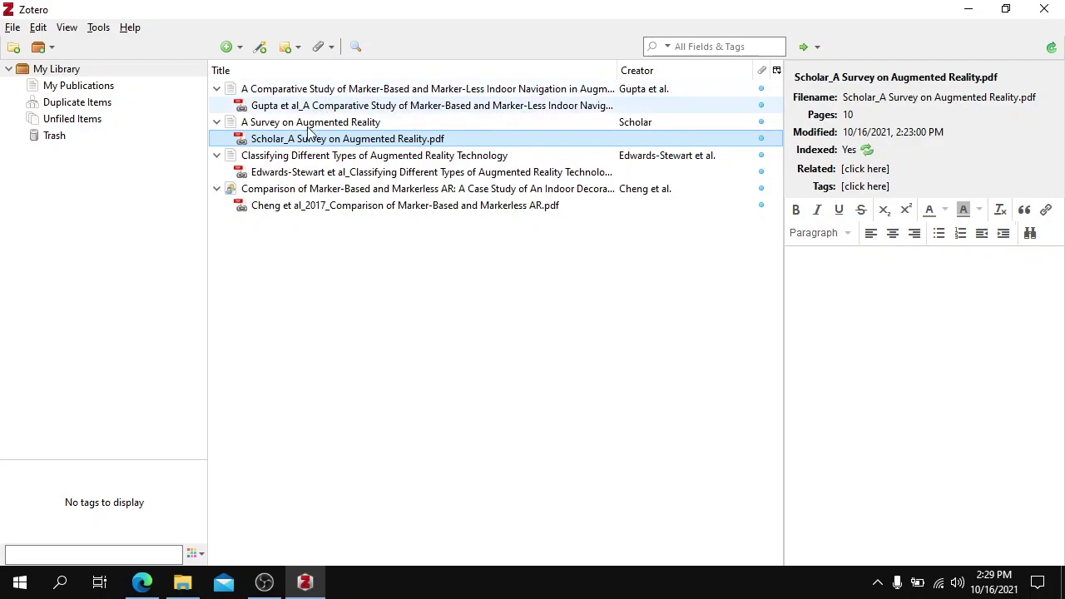
- Set ZotFile's renaming format for all item types except patents to {%T}-{%y}-{%I}-{%t}, copied from the Evernote note in Edge
{"action": "left_click", "coordinate": [101, 30]}
{"action": "left_click", "coordinate": [119, 165]}
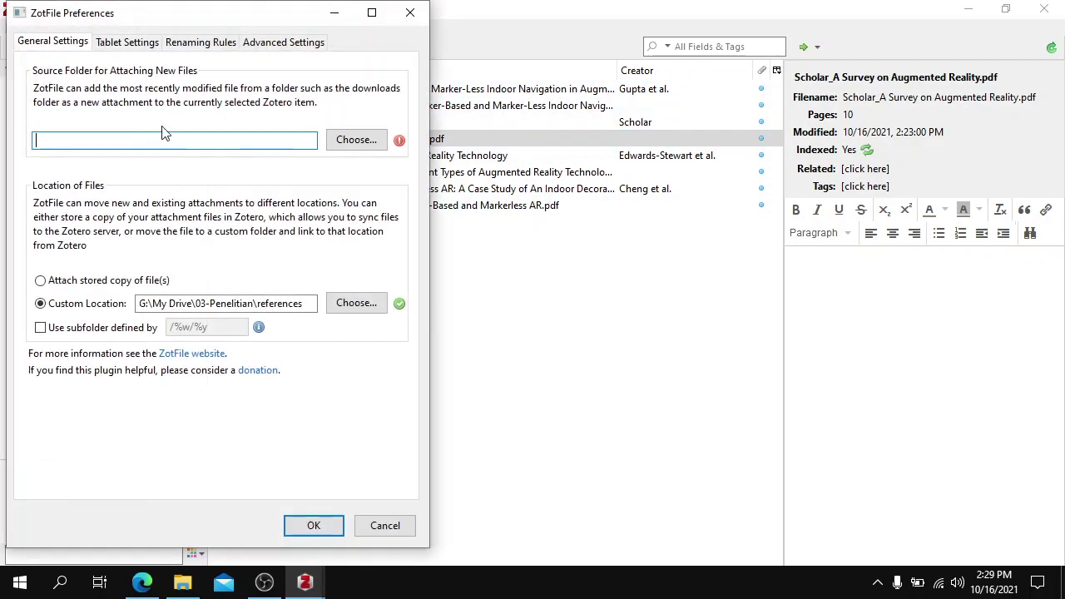
{"action": "left_click", "coordinate": [192, 45]}
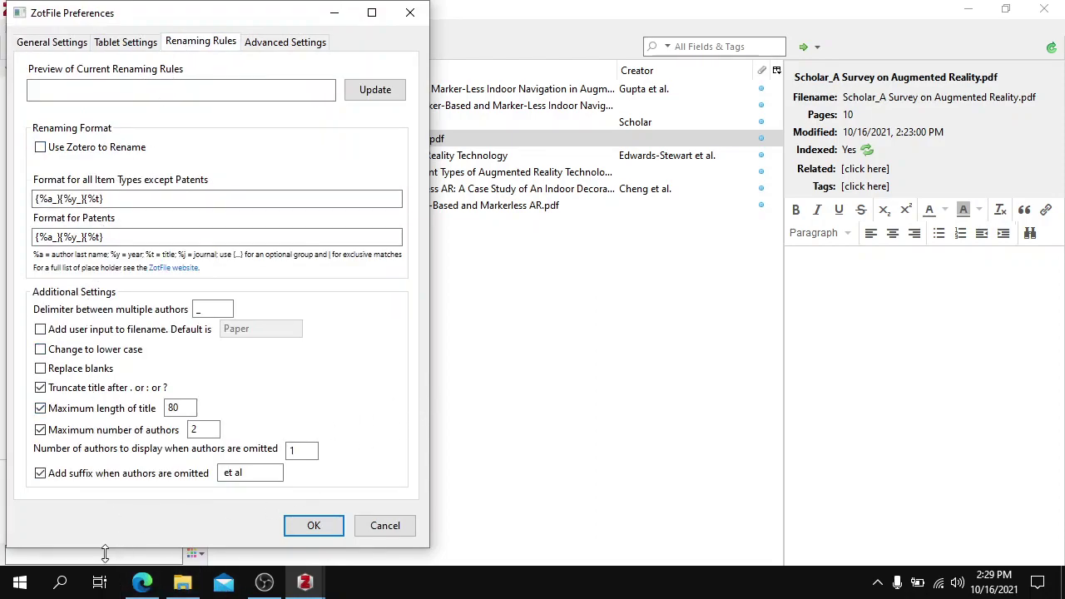
{"action": "left_click", "coordinate": [141, 582]}
{"action": "left_click", "coordinate": [75, 13]}
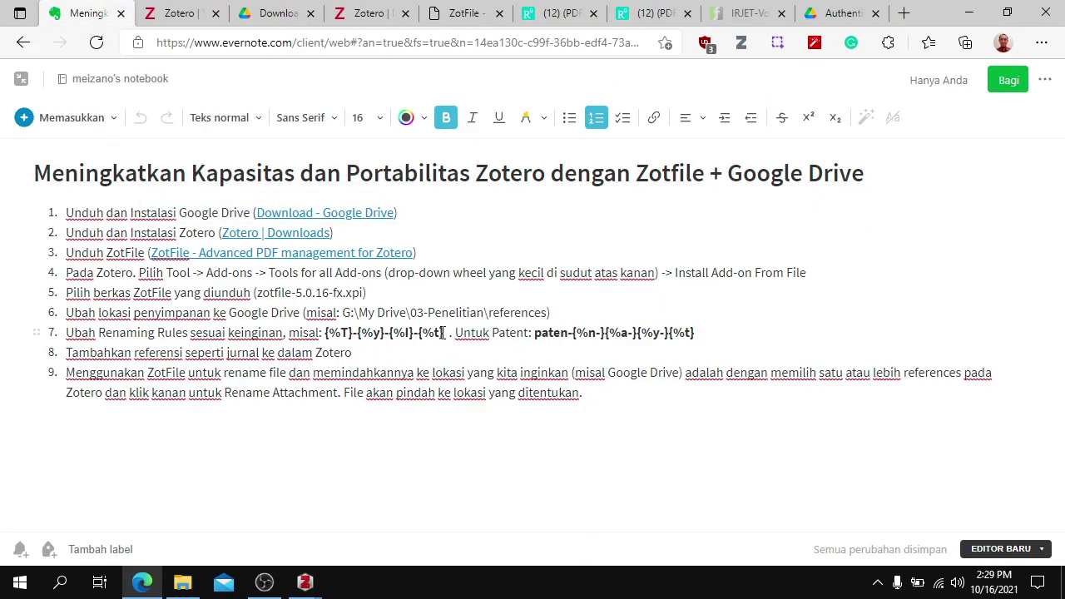
{"action": "left_click", "coordinate": [323, 333], "text": "shift"}
{"action": "key", "text": "ctrl+c"}
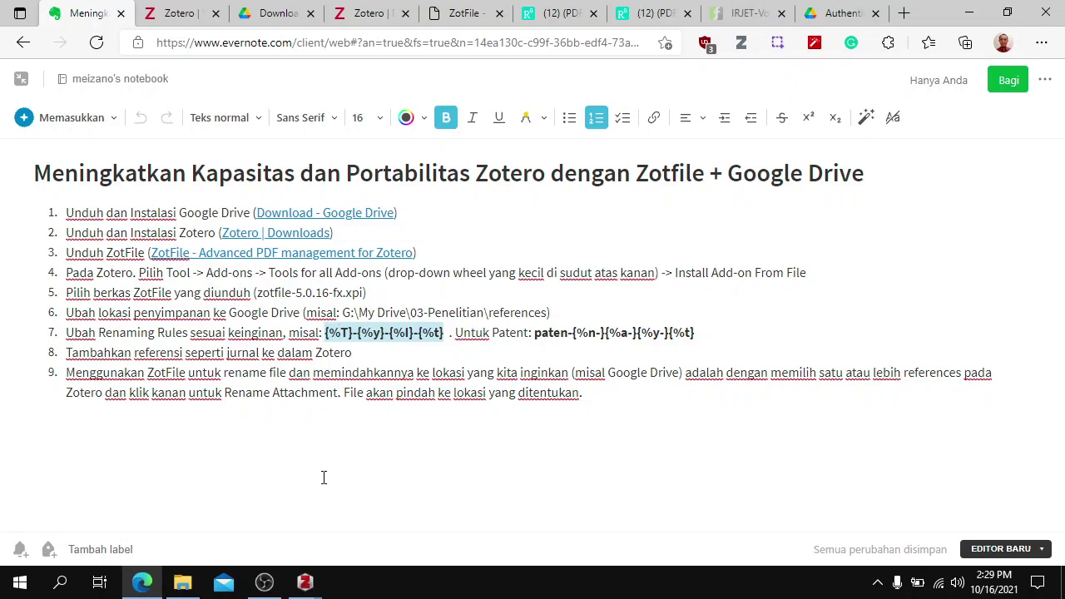
{"action": "mouse_move", "coordinate": [306, 584]}
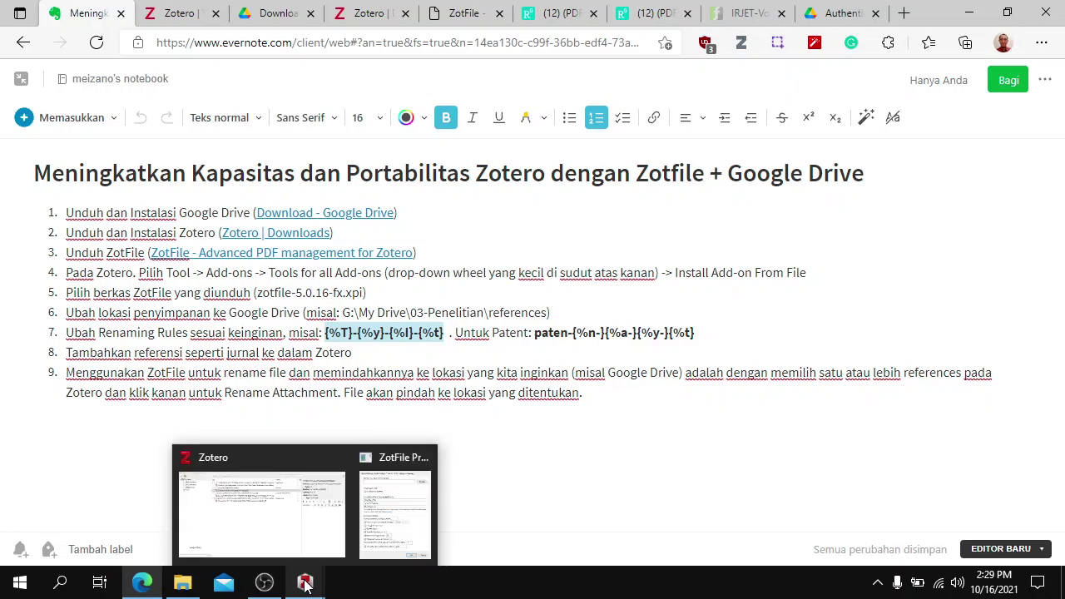
{"action": "left_click", "coordinate": [363, 505]}
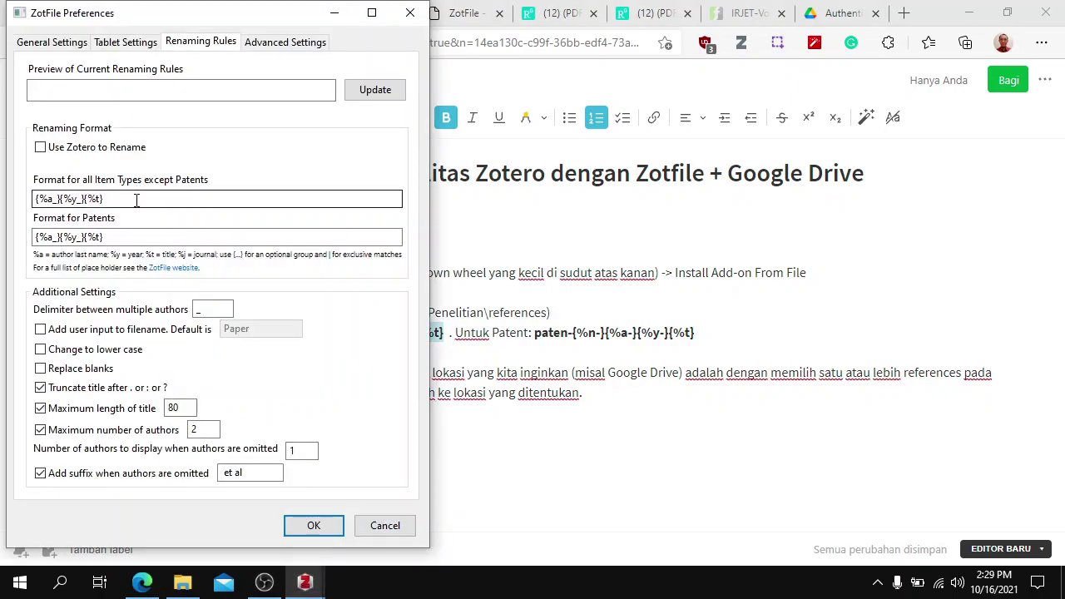
{"action": "left_click_drag", "start_coordinate": [135, 202], "coordinate": [3, 185]}
{"action": "key", "text": "ctrl+v"}
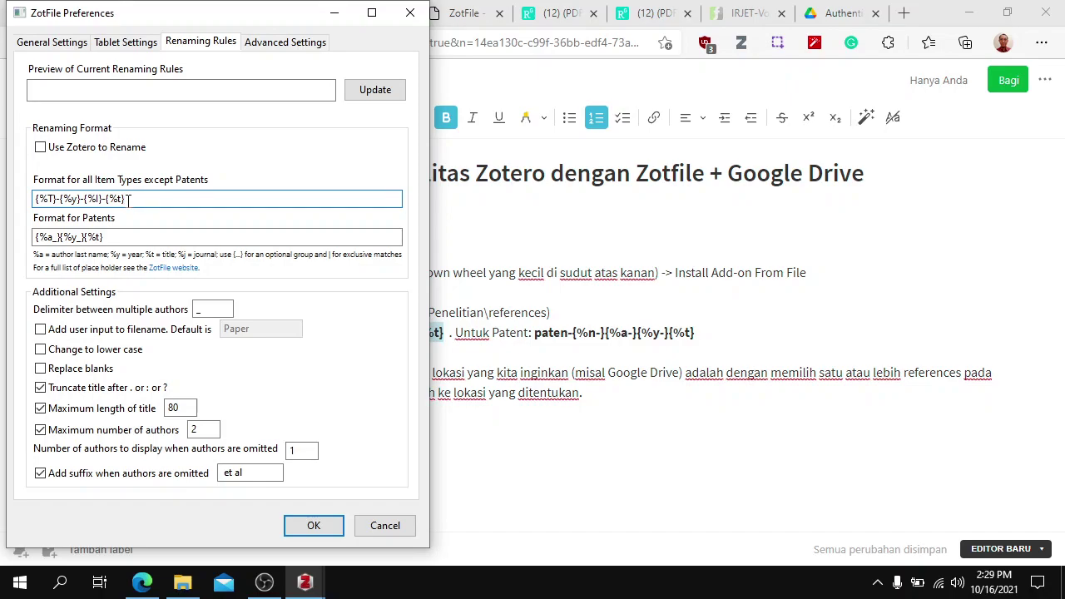
- Set ZotFile's renaming format for patents to paten-{%n-}{%a-}{%y-}{%t}, copied from the same Evernote note
{"action": "left_click", "coordinate": [500, 438]}
{"action": "left_click_drag", "start_coordinate": [534, 332], "coordinate": [539, 331]}
{"action": "left_click", "coordinate": [534, 331]}
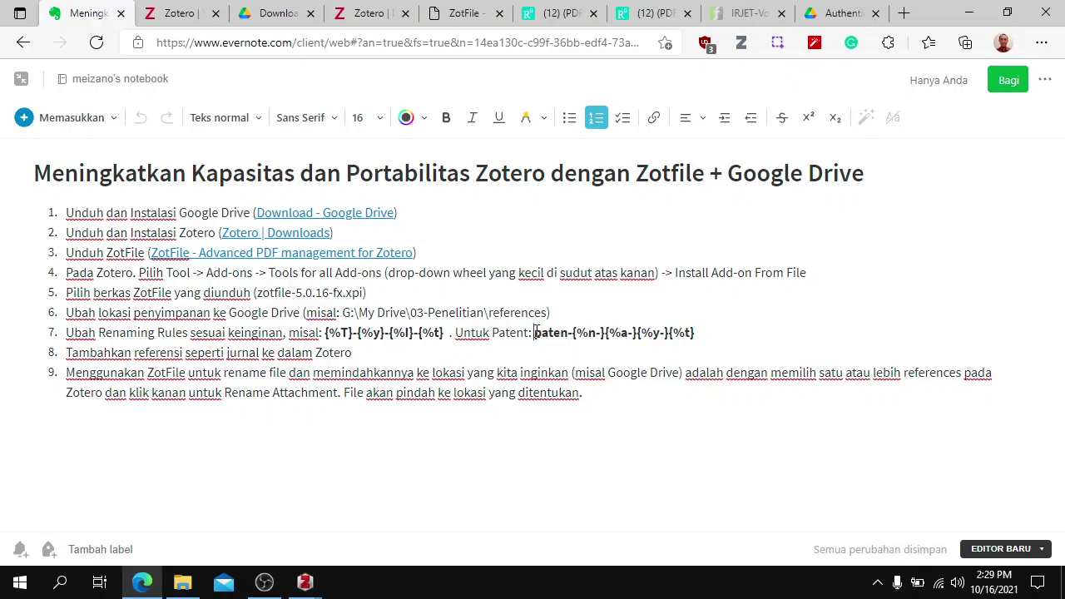
{"action": "left_click", "coordinate": [699, 332], "text": "shift"}
{"action": "key", "text": "ctrl+c"}
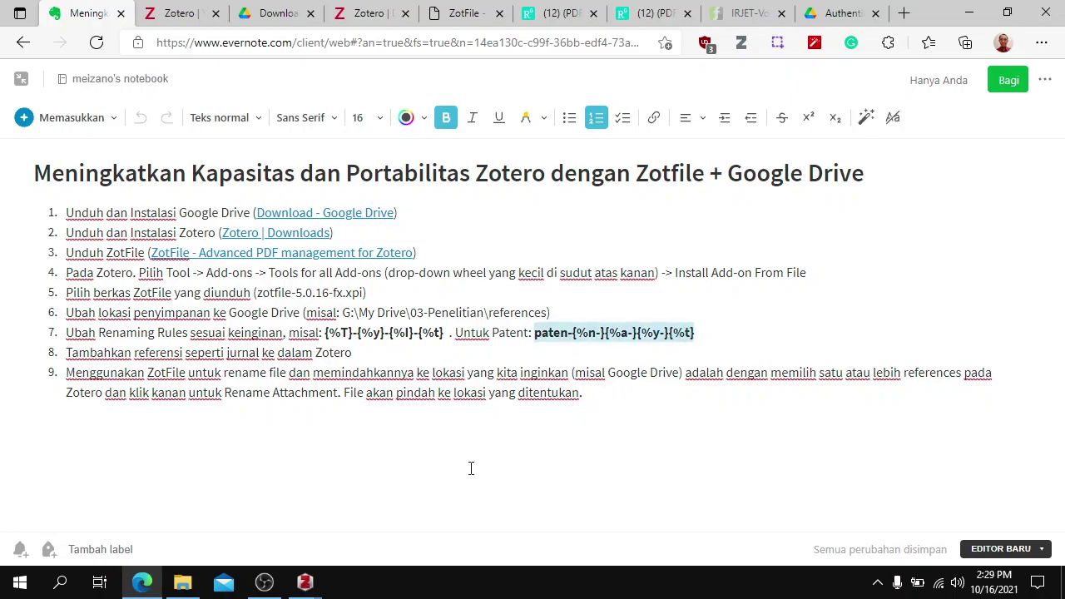
{"action": "left_click", "coordinate": [305, 582]}
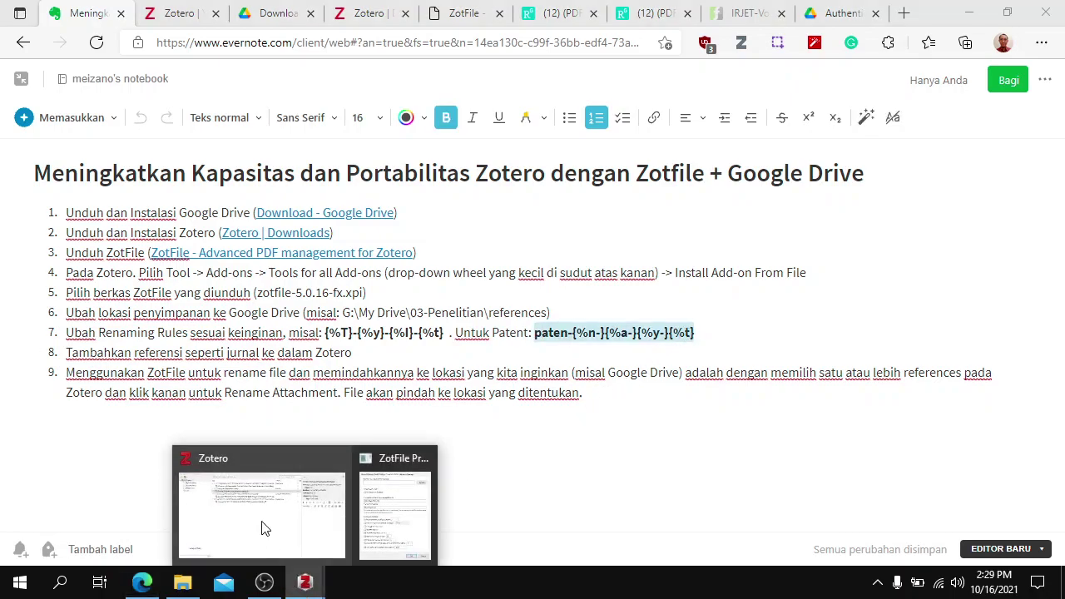
{"action": "left_click", "coordinate": [384, 495]}
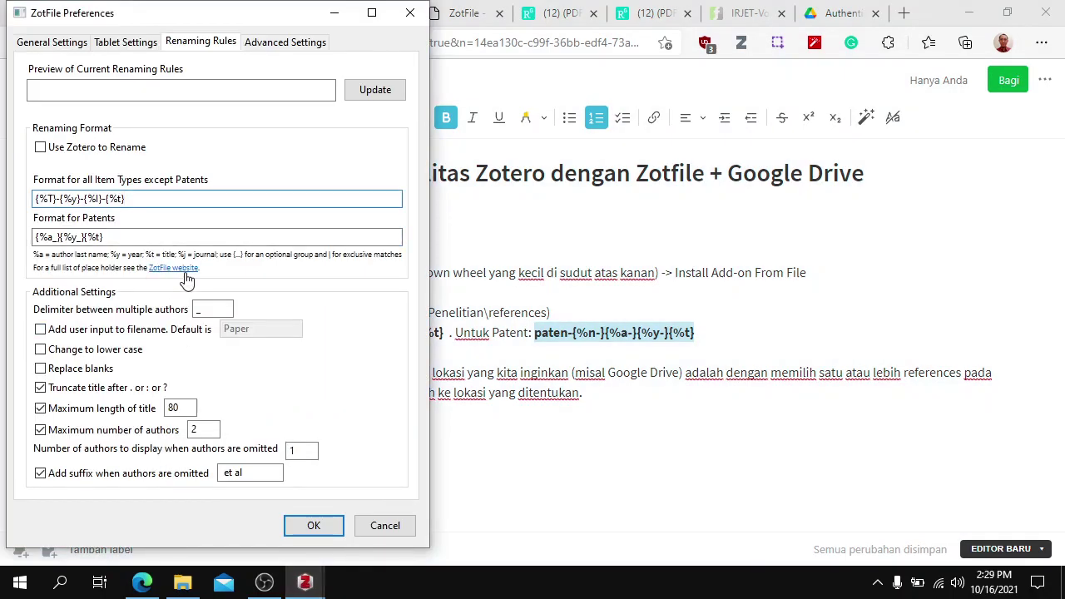
{"action": "left_click_drag", "start_coordinate": [121, 238], "coordinate": [3, 219]}
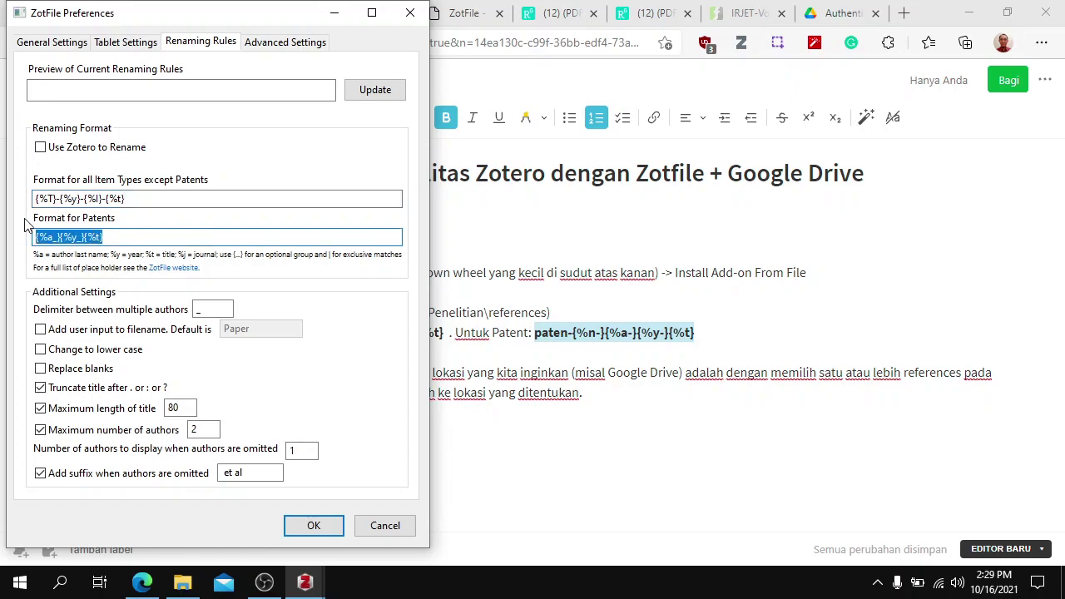
{"action": "key", "text": "ctrl+v"}
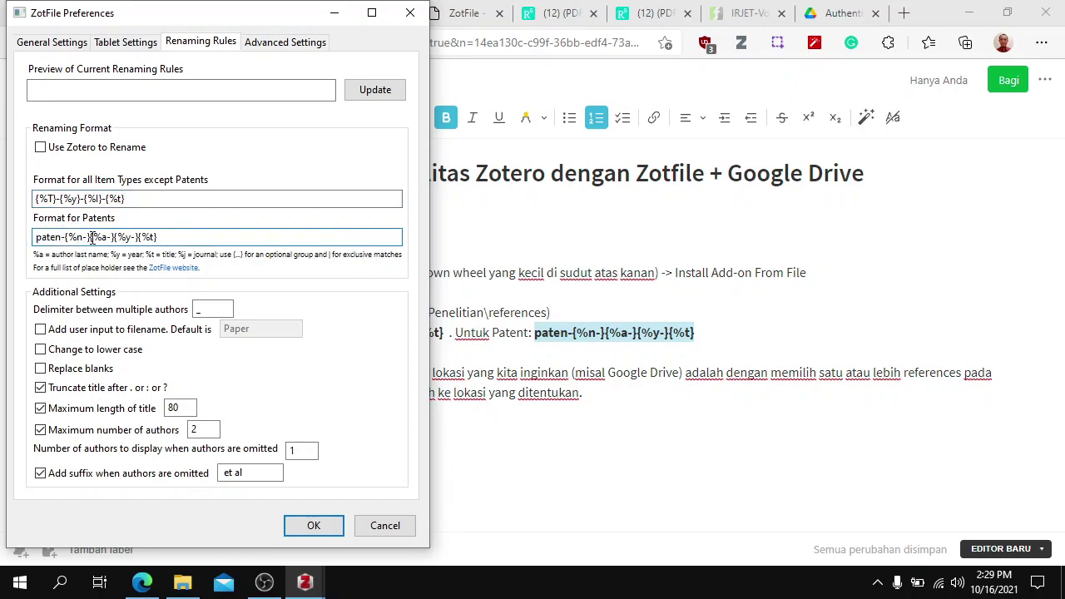
- Enable replacing blanks in ZotFile's file names, save the preferences and return to Zotero
{"action": "left_click", "coordinate": [44, 374]}
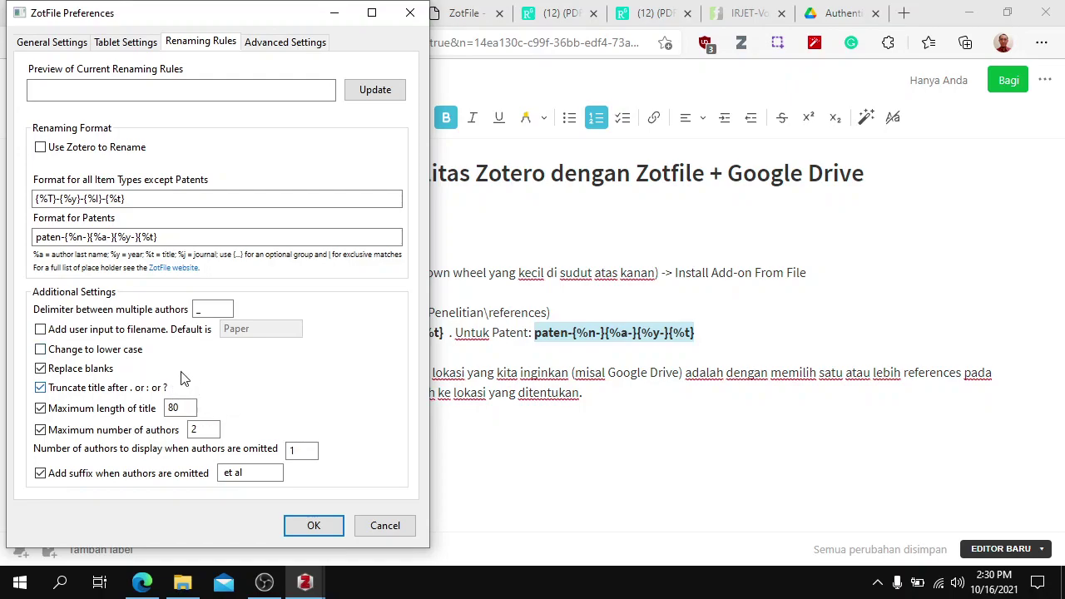
{"action": "left_click", "coordinate": [317, 529]}
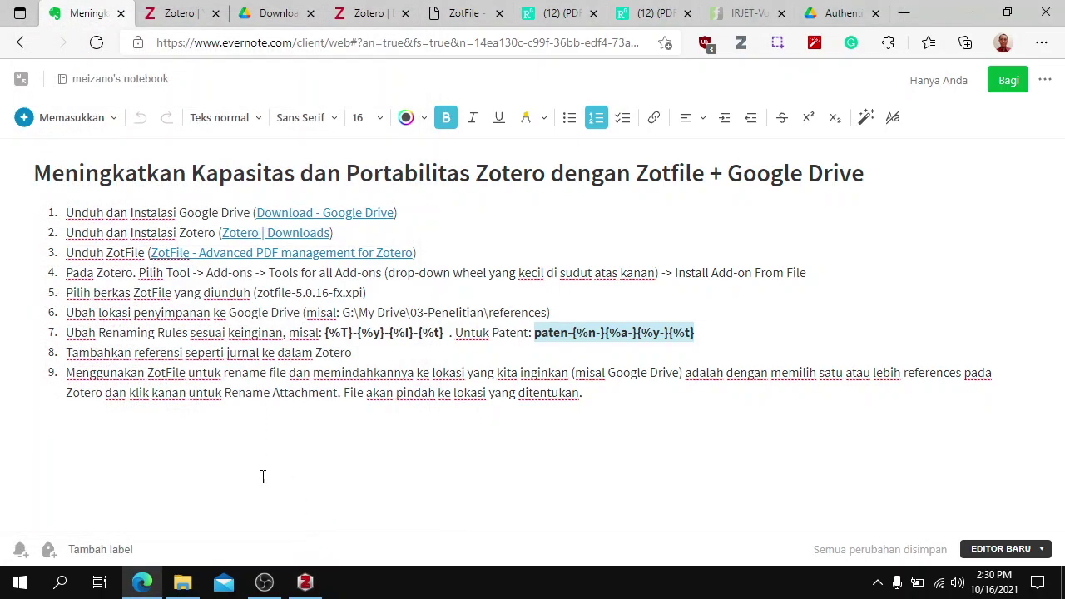
{"action": "left_click", "coordinate": [305, 582]}
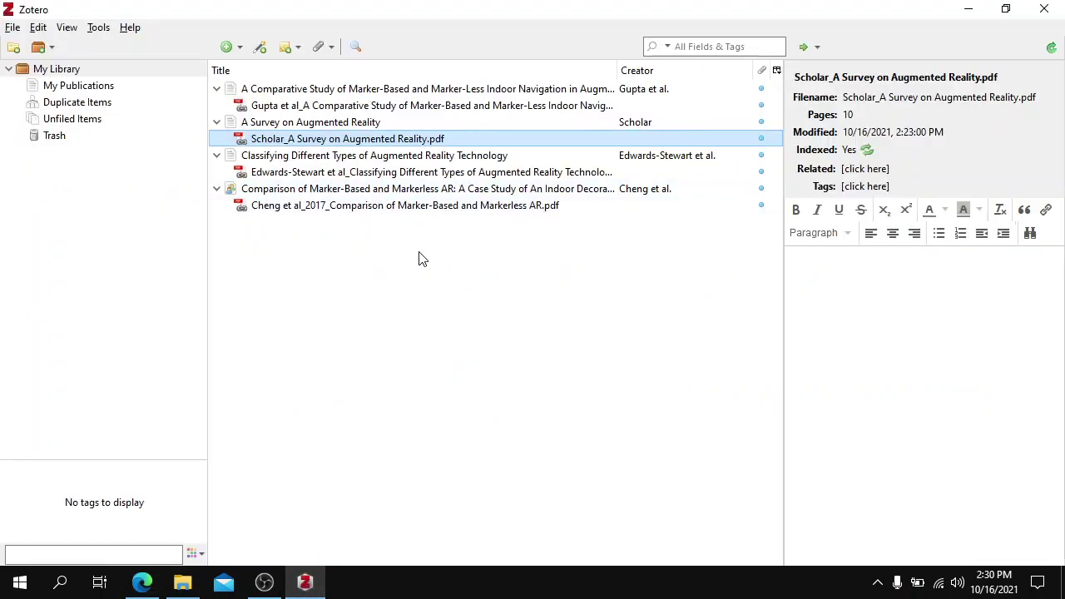
- Select all references with their attachments in Zotero, and mark their PDFs in File Explorer's references folder, sorted by date modified
{"action": "left_click", "coordinate": [305, 93]}
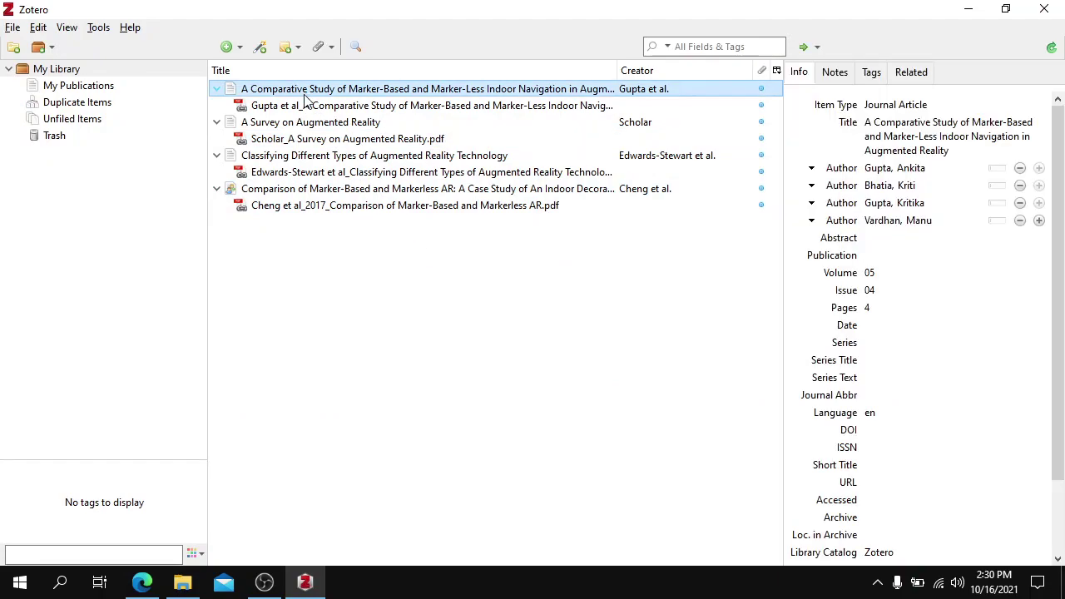
{"action": "left_click", "coordinate": [312, 208], "text": "shift"}
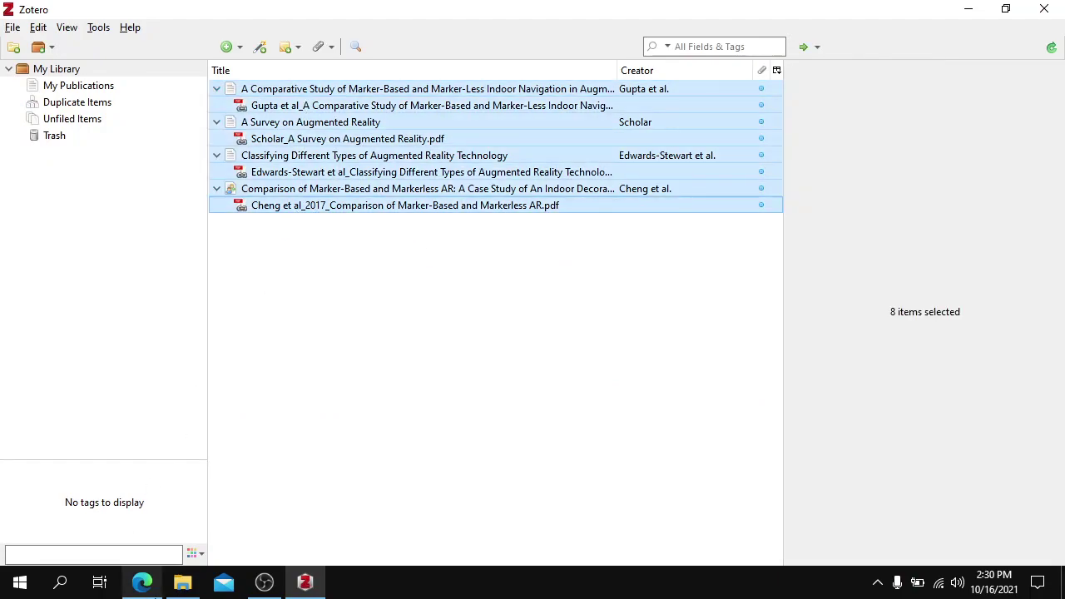
{"action": "left_click", "coordinate": [182, 583]}
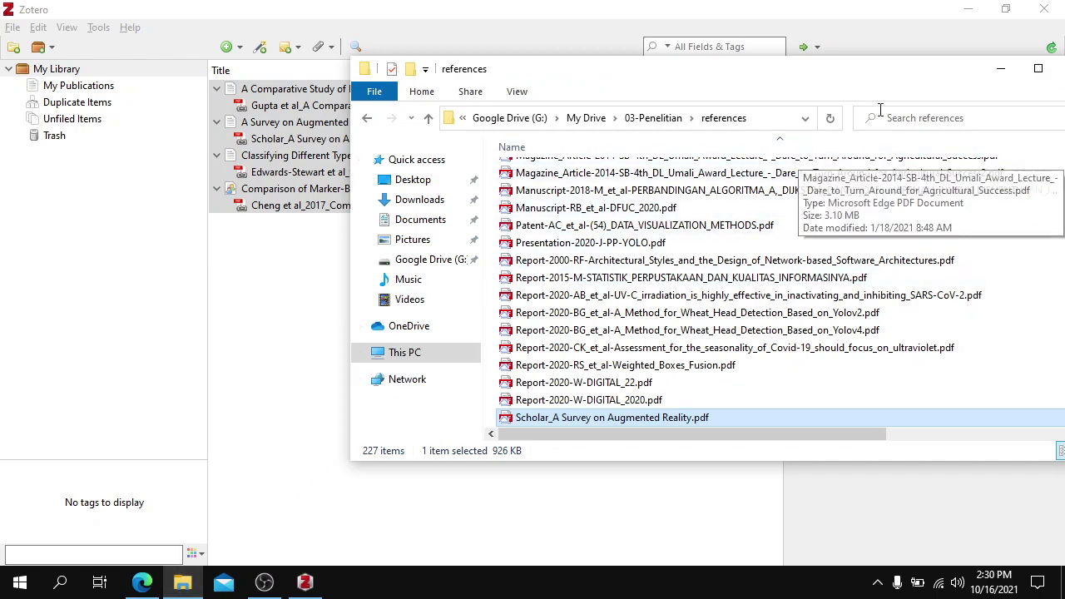
{"action": "left_click_drag", "start_coordinate": [885, 73], "coordinate": [641, 72]}
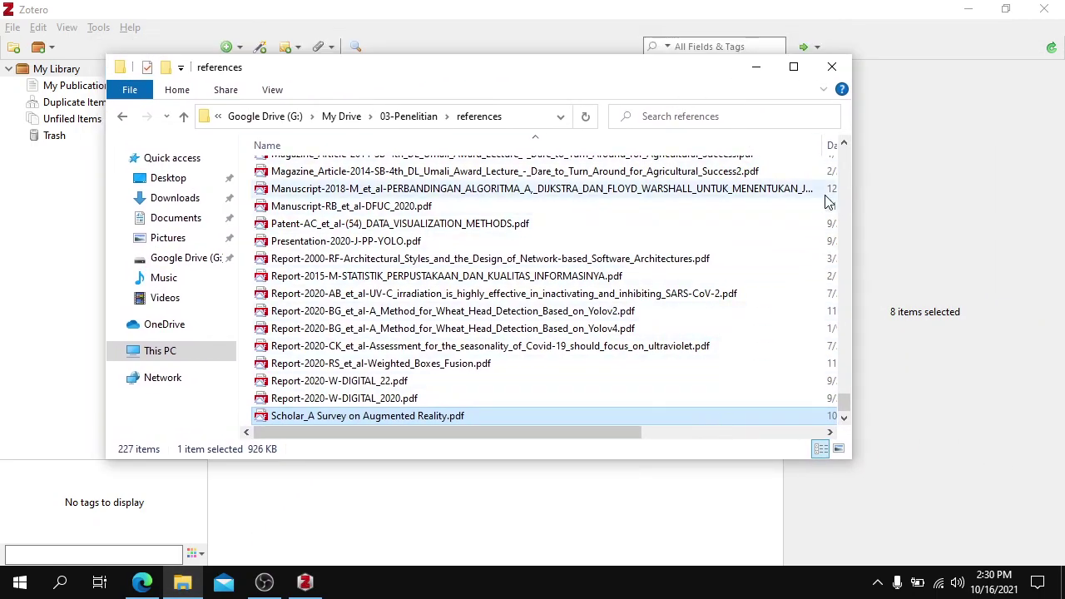
{"action": "left_click", "coordinate": [831, 147]}
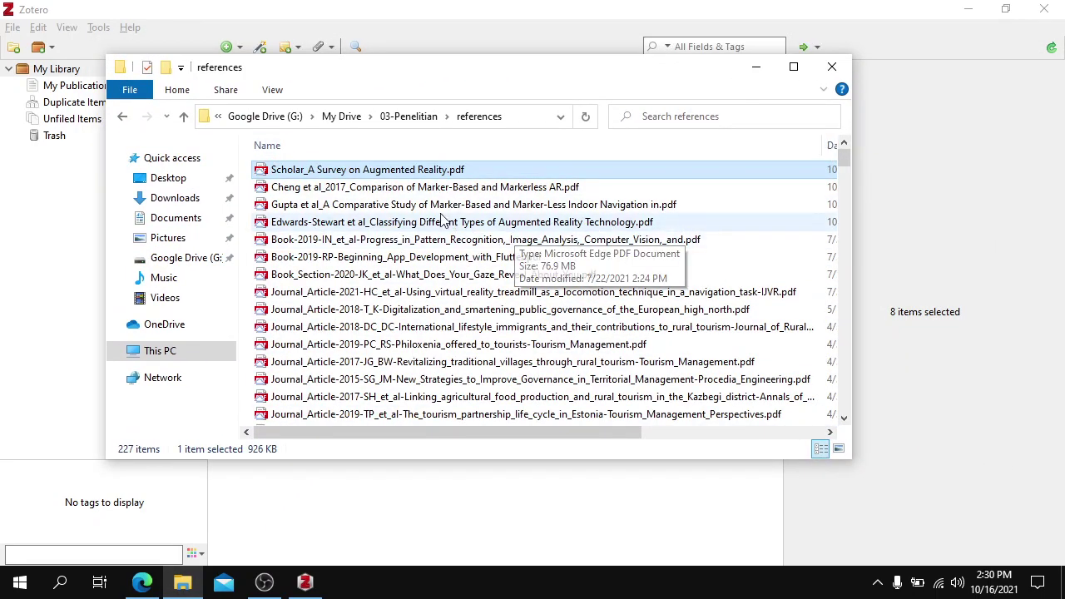
{"action": "left_click_drag", "start_coordinate": [399, 67], "coordinate": [723, 145]}
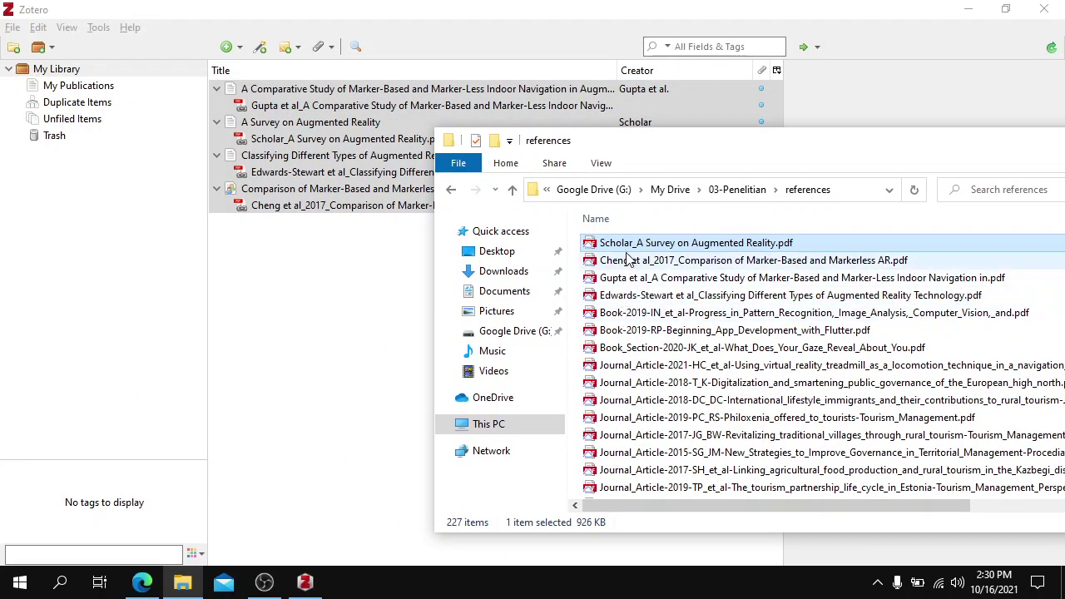
{"action": "left_click", "coordinate": [620, 295], "text": "shift"}
- Rename and move the attachments of all selected Zotero references with ZotFile, accepting the confirmation
{"action": "left_click_drag", "start_coordinate": [455, 255], "coordinate": [286, 106]}
{"action": "right_click", "coordinate": [285, 106]}
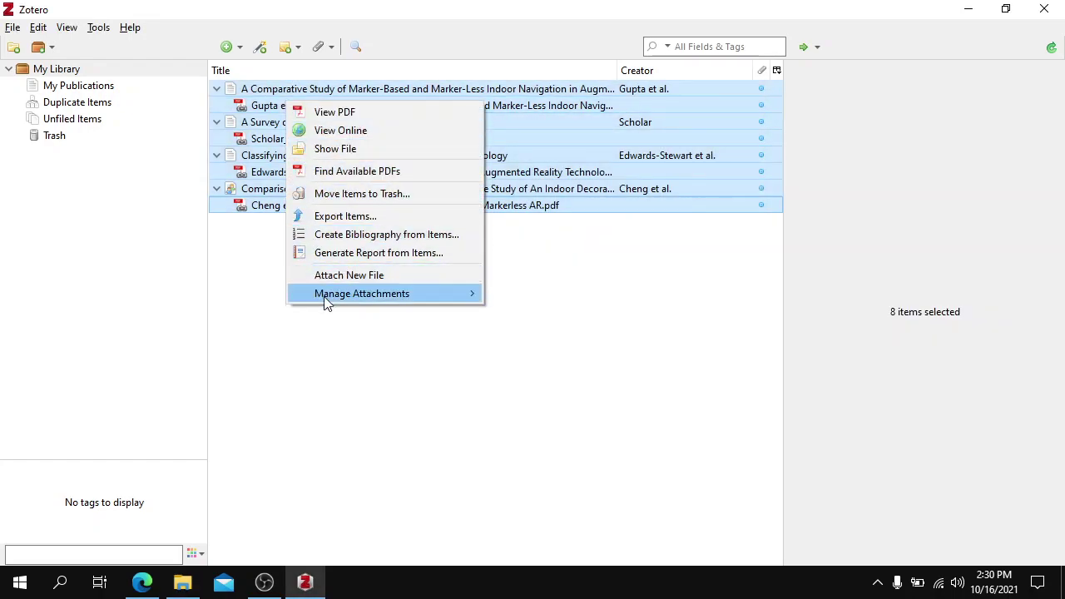
{"action": "mouse_move", "coordinate": [388, 294]}
{"action": "left_click", "coordinate": [519, 294]}
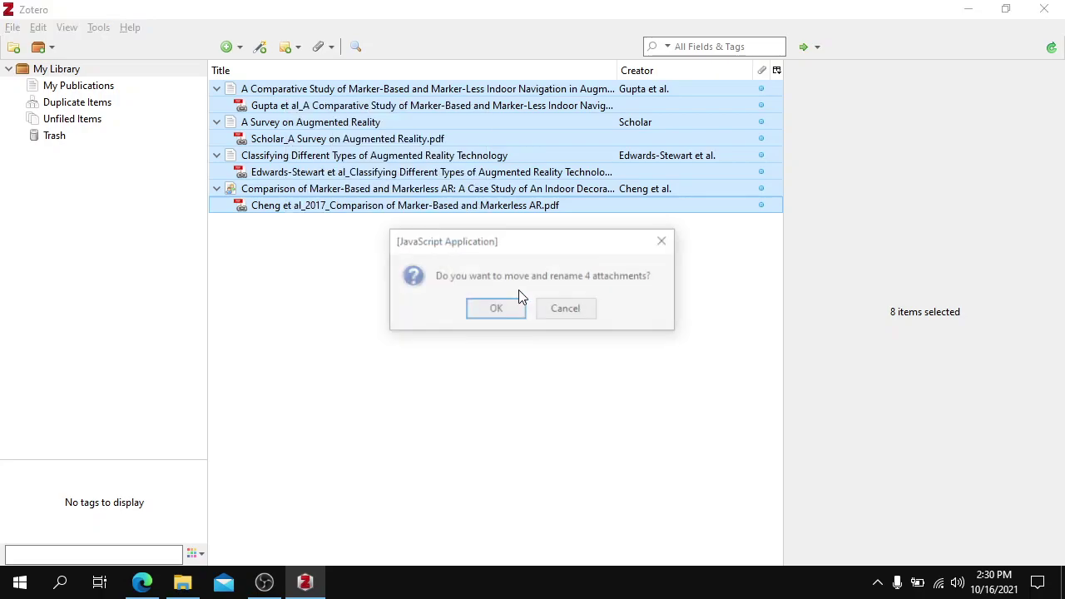
{"action": "left_click", "coordinate": [498, 309]}
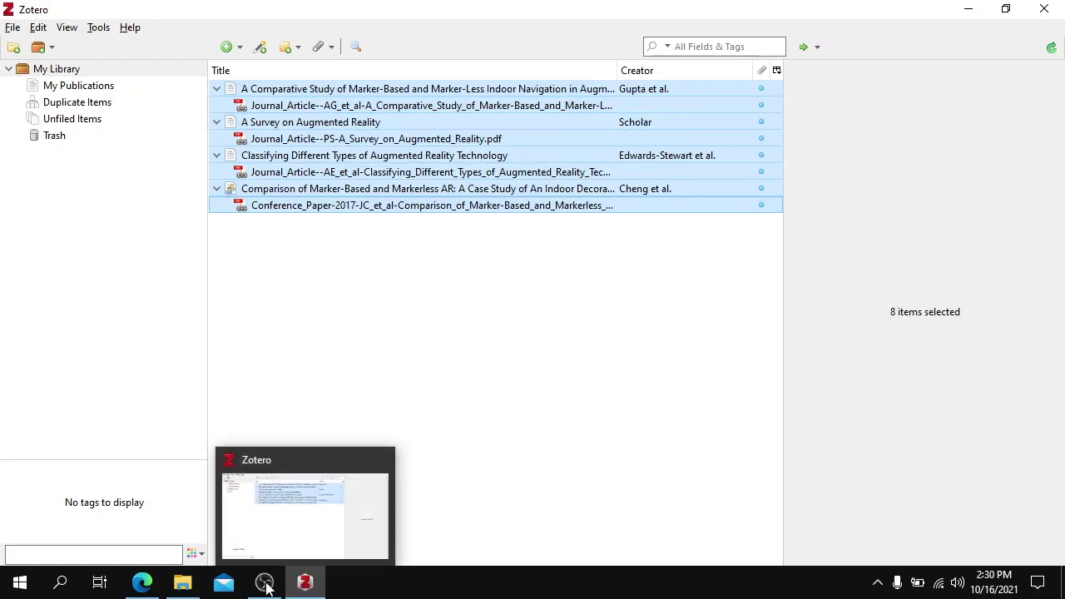
- Switch to File Explorer, check the new file names in the references folder, and return to Zotero
{"action": "mouse_move", "coordinate": [186, 584]}
{"action": "left_click", "coordinate": [197, 519]}
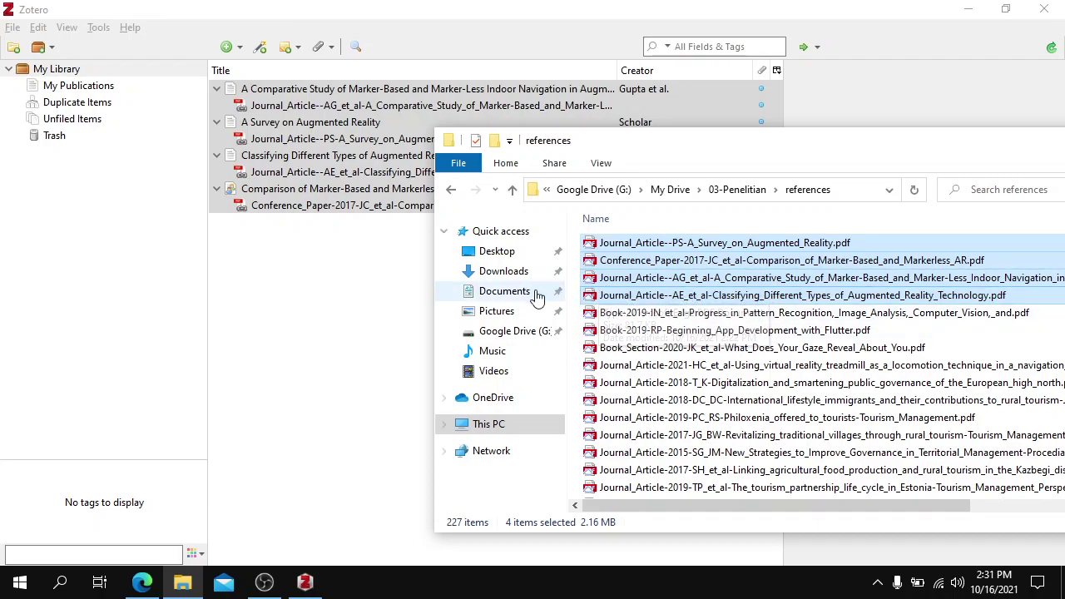
{"action": "left_click", "coordinate": [333, 267]}
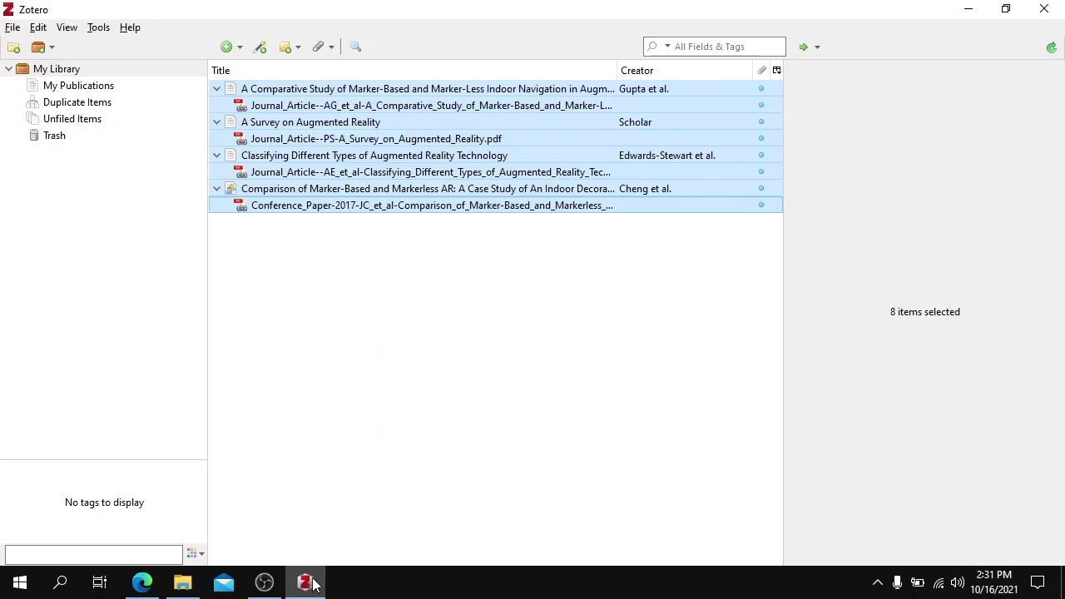
{"action": "mouse_move", "coordinate": [313, 583]}
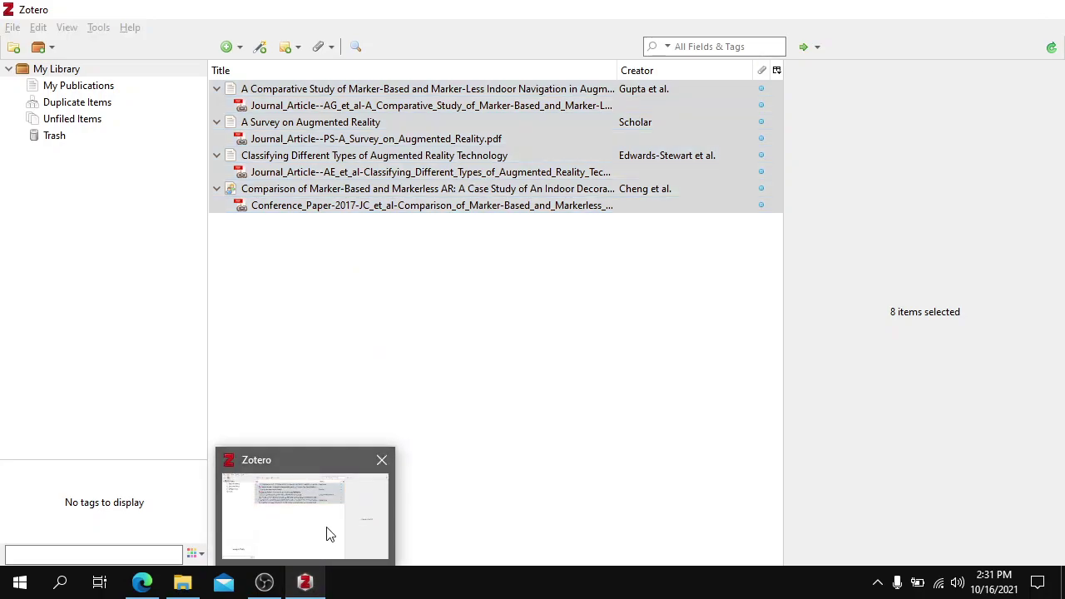
- Switch to Edge and examine the current plan, storage usage and upgrade prices on the Zotero Storage page
{"action": "left_click", "coordinate": [143, 584]}
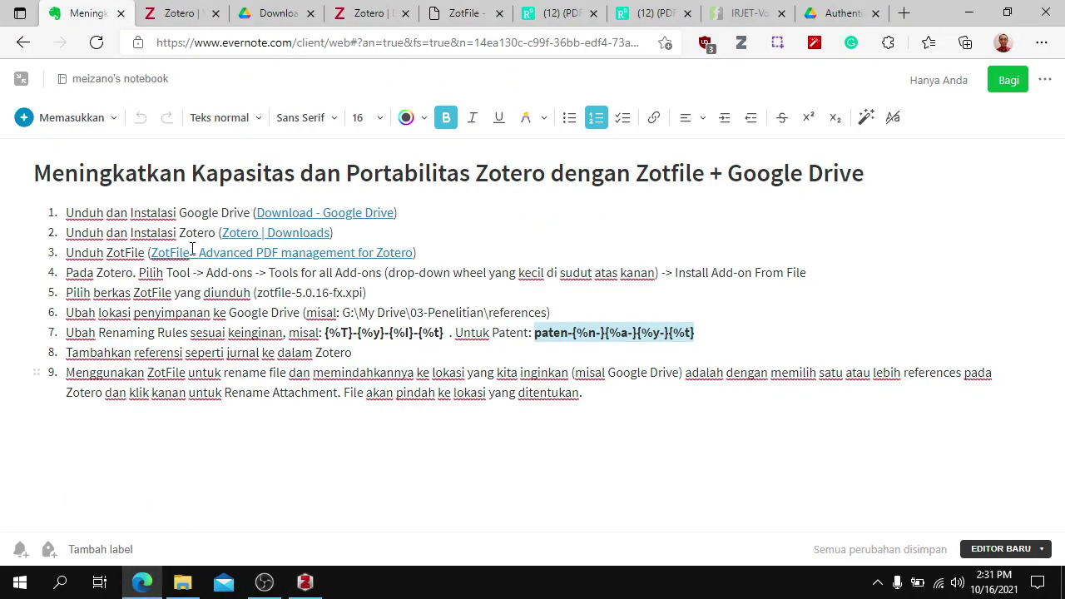
{"action": "left_click", "coordinate": [196, 15]}
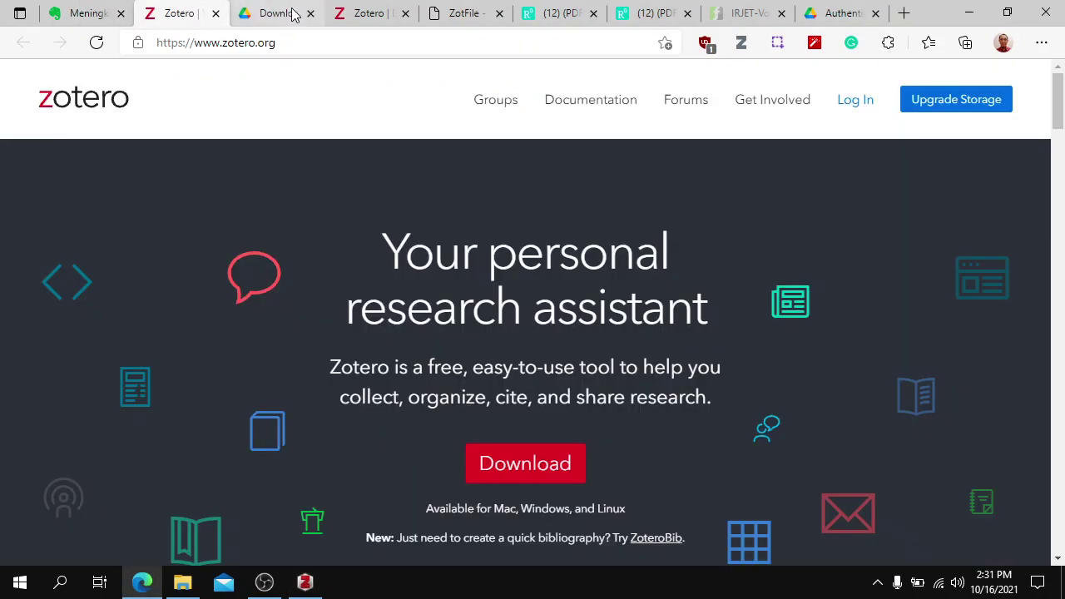
{"action": "left_click", "coordinate": [369, 15]}
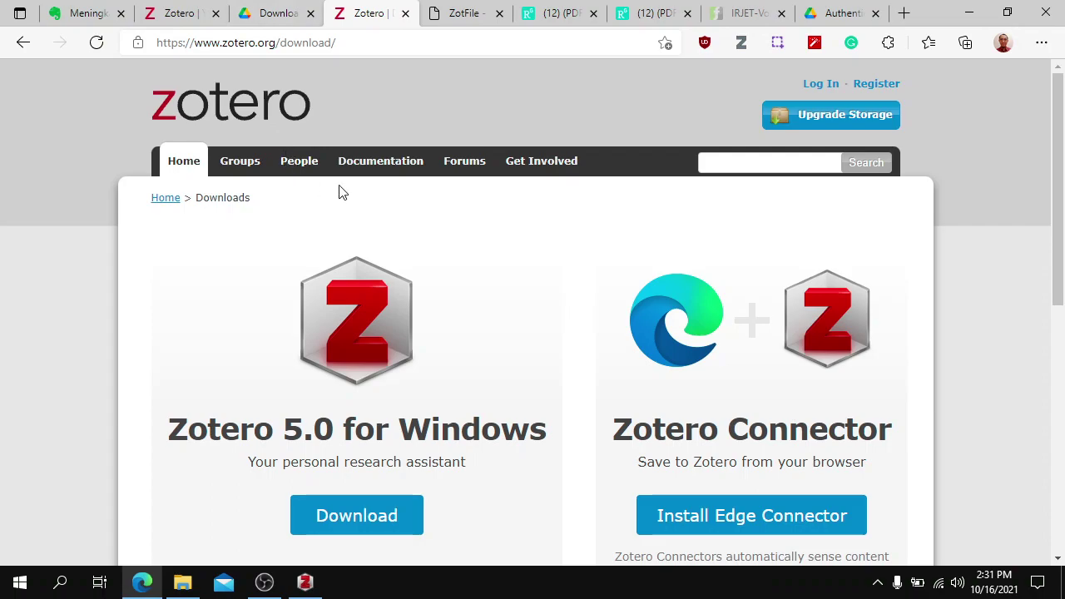
{"action": "left_click", "coordinate": [183, 14]}
{"action": "scroll", "coordinate": [381, 291], "scroll_direction": "down", "scroll_amount": 1}
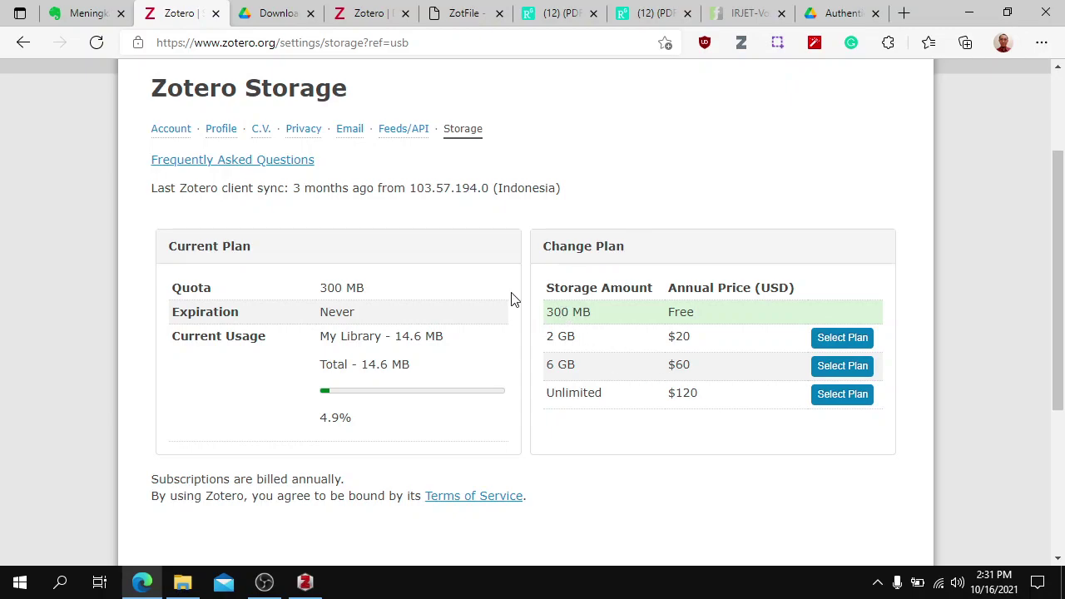
{"action": "scroll", "coordinate": [513, 299], "scroll_direction": "up", "scroll_amount": 1}
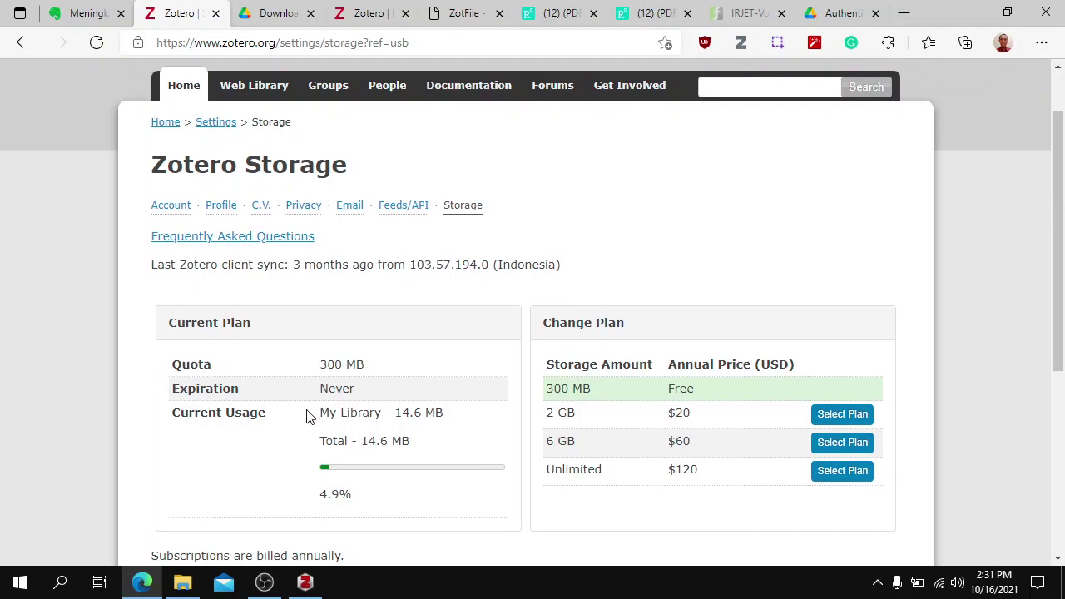
{"action": "left_click_drag", "start_coordinate": [324, 407], "coordinate": [475, 435]}
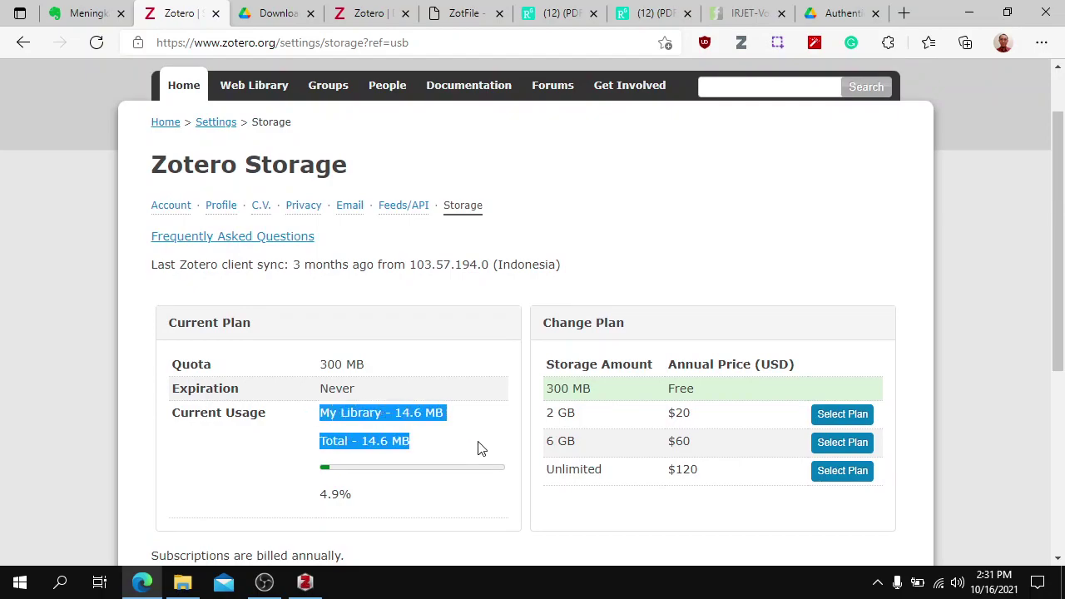
{"action": "mouse_move", "coordinate": [200, 592]}
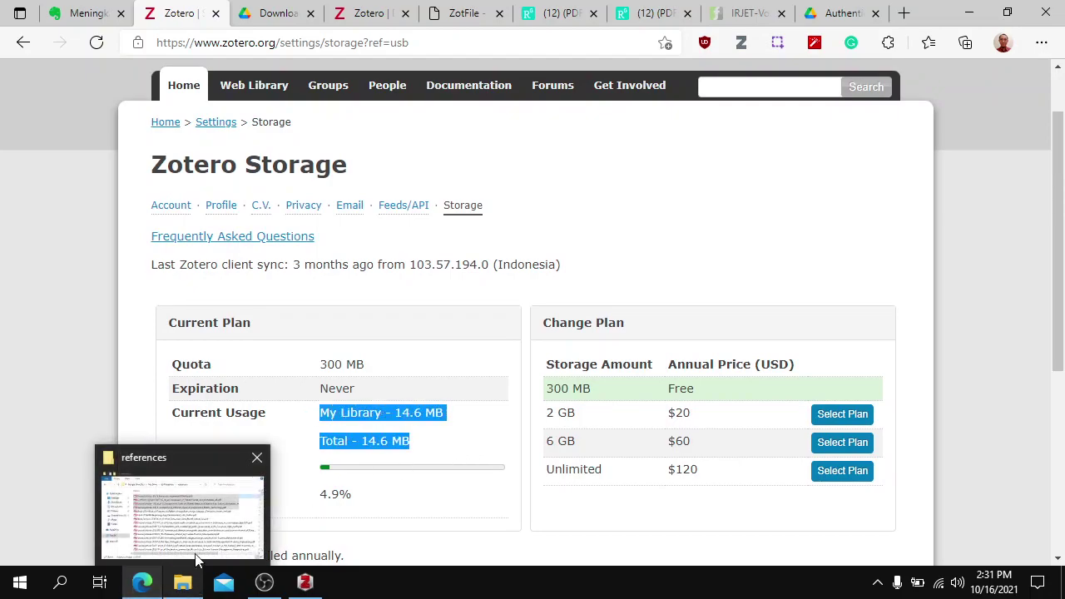
- Switch to File Explorer, check the total size of all PDFs in the references folder, and return to the Zotero Storage page in Edge
{"action": "left_click", "coordinate": [198, 559]}
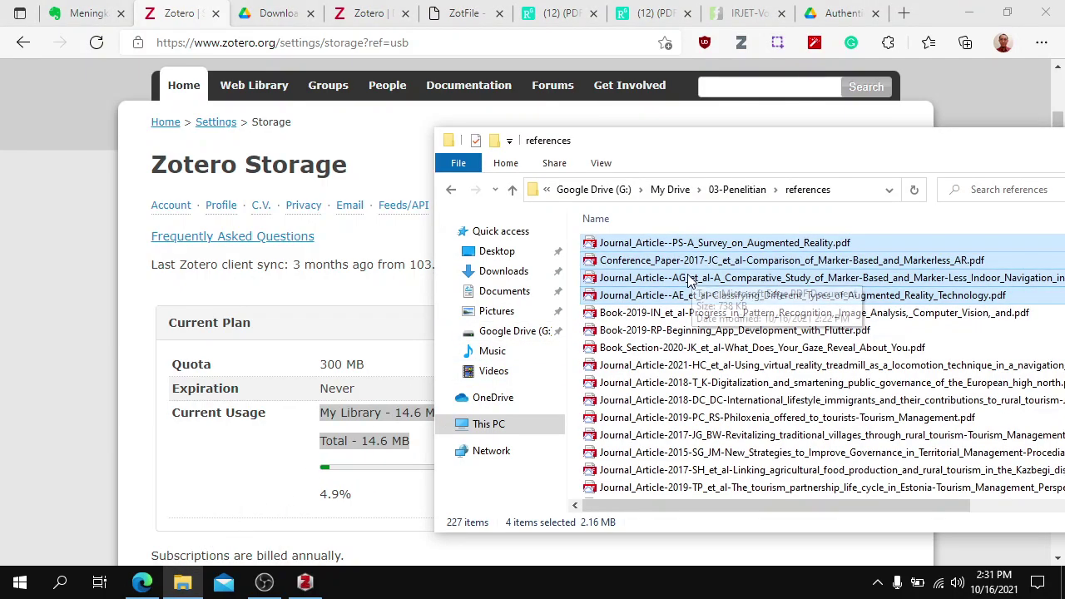
{"action": "left_click", "coordinate": [624, 333]}
{"action": "key", "text": "ctrl+a"}
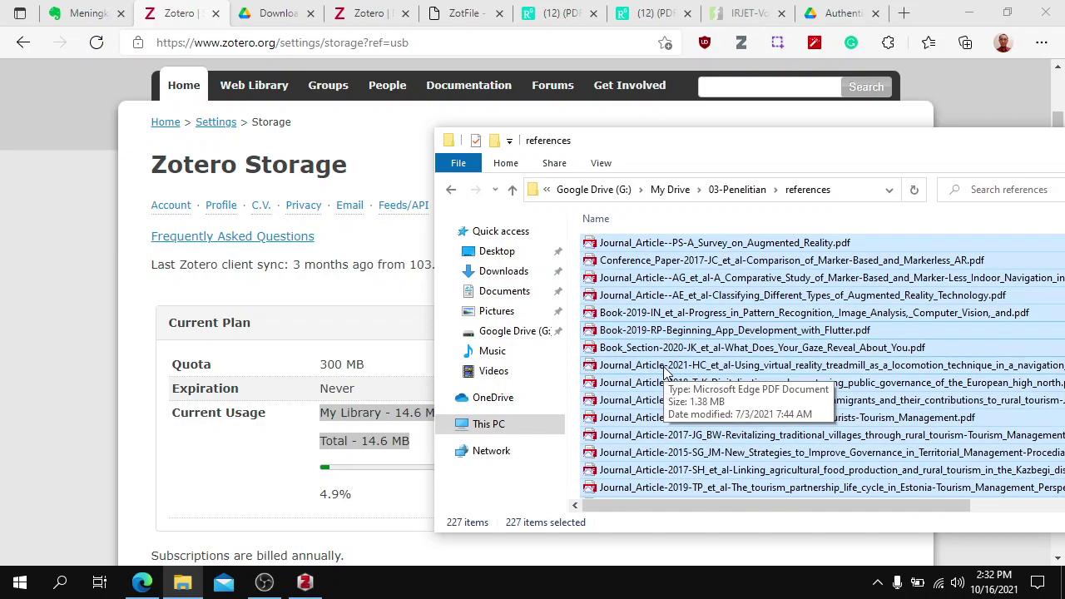
{"action": "key", "text": "alt+Return"}
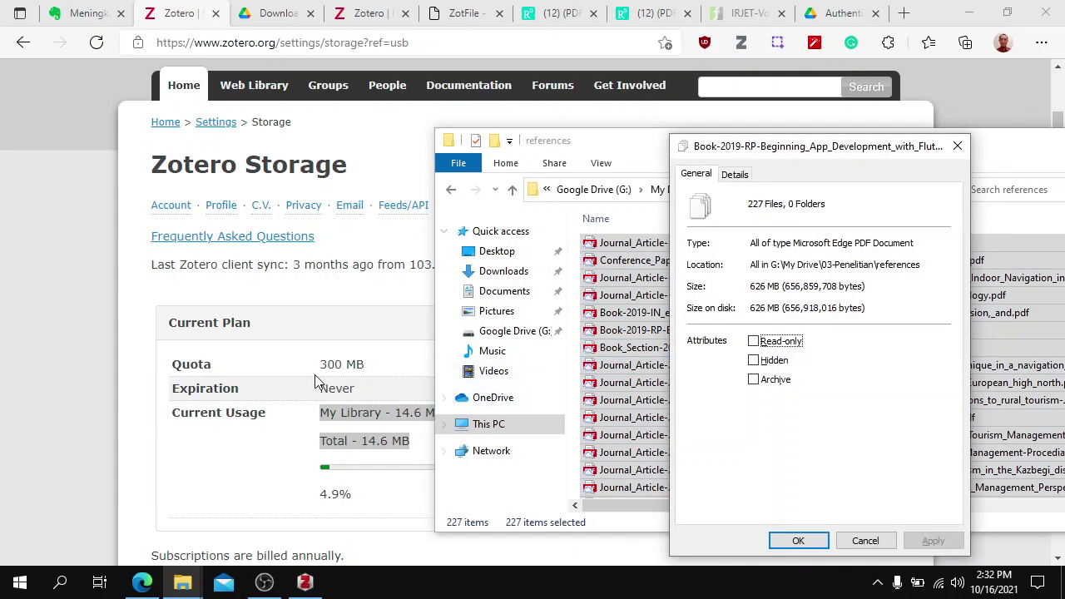
{"action": "left_click", "coordinate": [866, 541]}
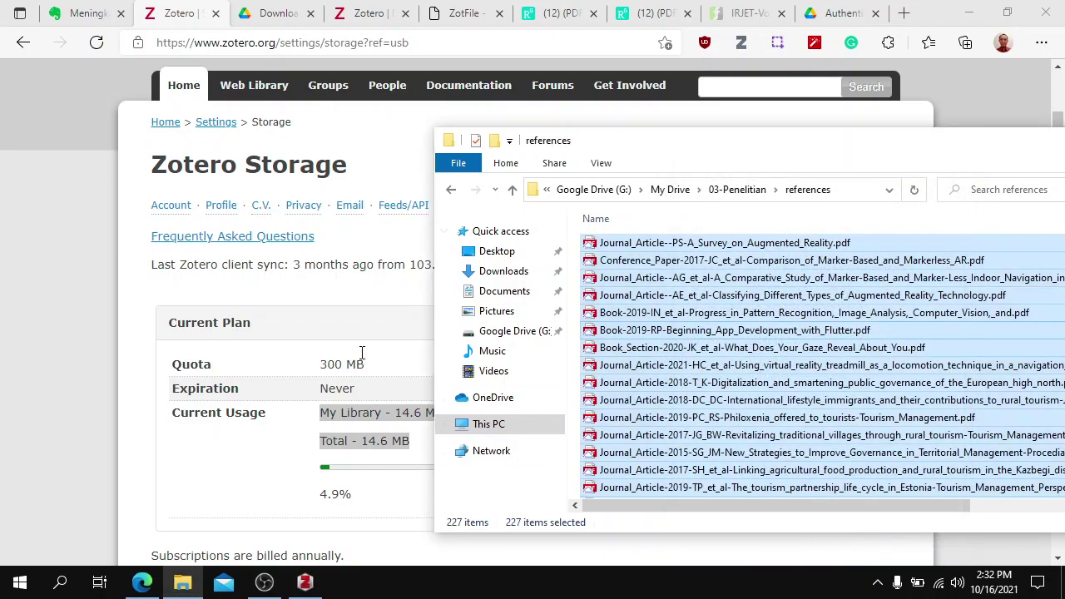
{"action": "left_click", "coordinate": [356, 309]}
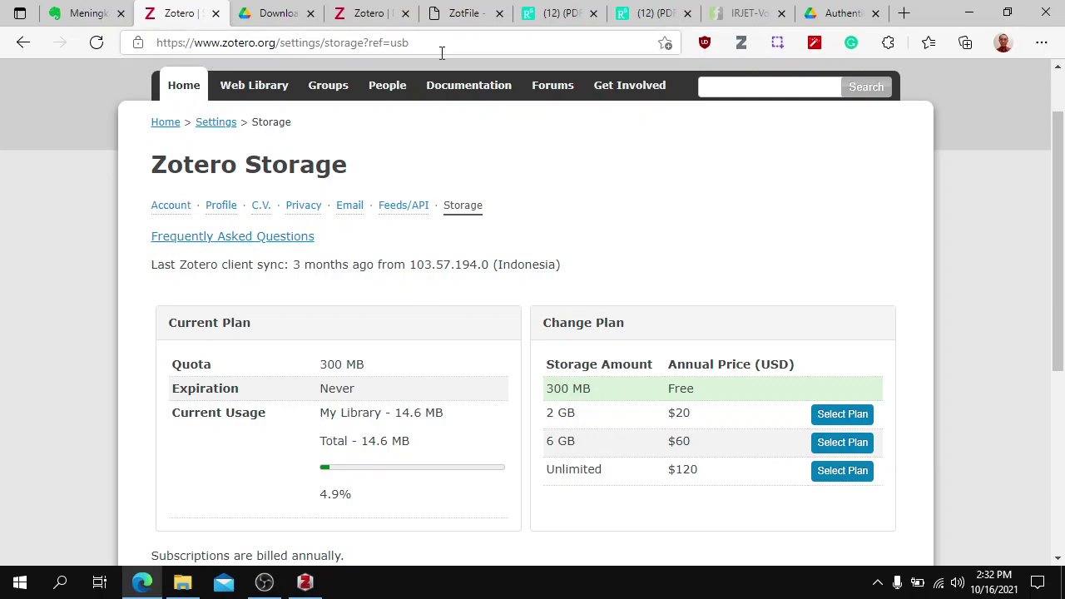
- Switch to Zotero and set up data syncing in the preferences with the account username and password, keeping the default sync options
{"action": "left_click", "coordinate": [305, 582]}
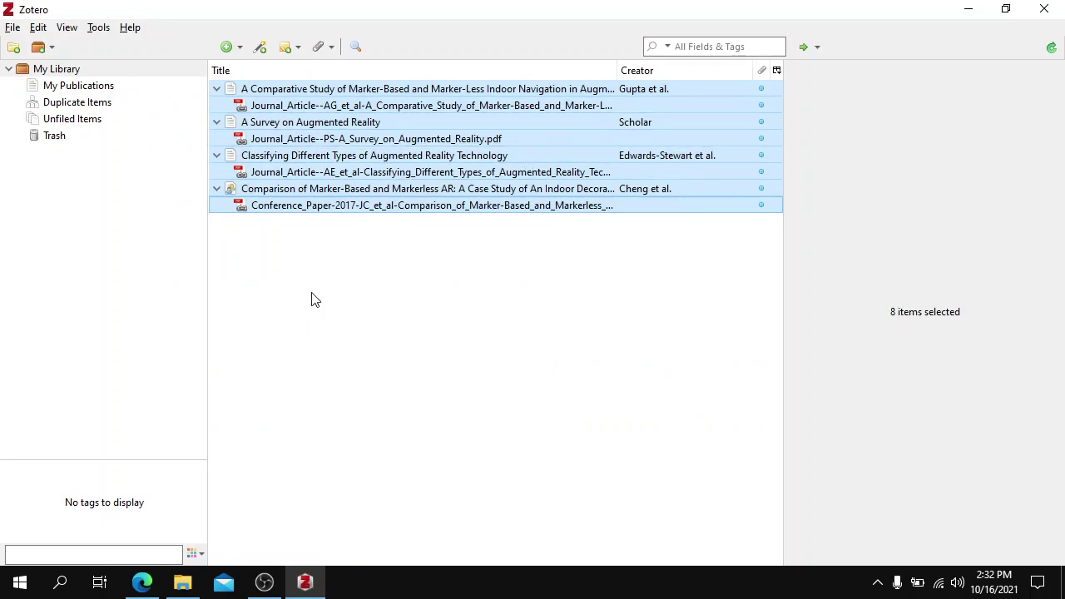
{"action": "left_click", "coordinate": [350, 141]}
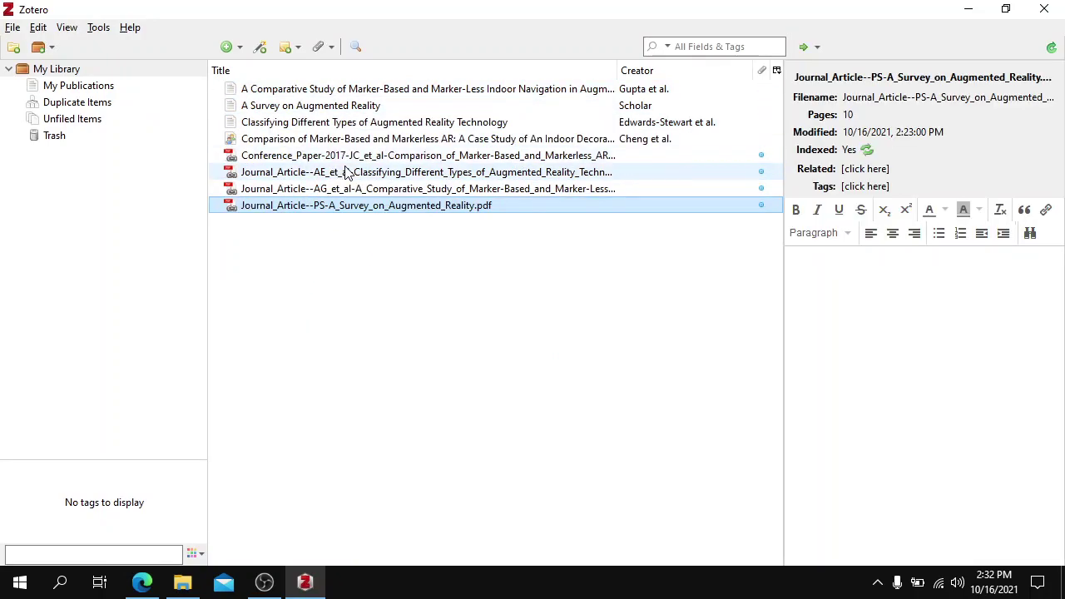
{"action": "left_click", "coordinate": [344, 171]}
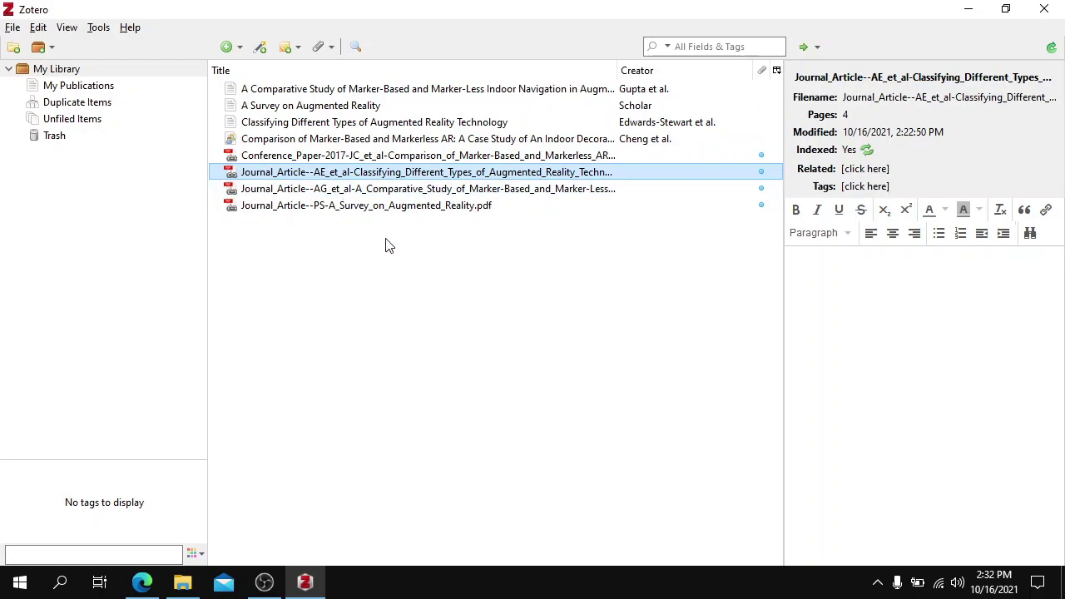
{"action": "left_click", "coordinate": [99, 29]}
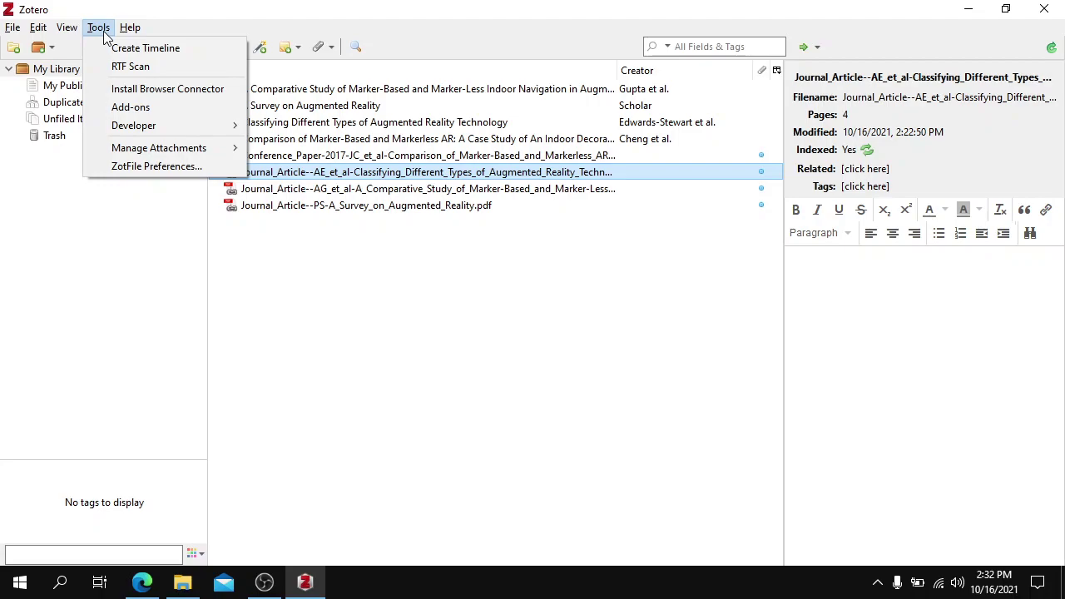
{"action": "mouse_move", "coordinate": [39, 34]}
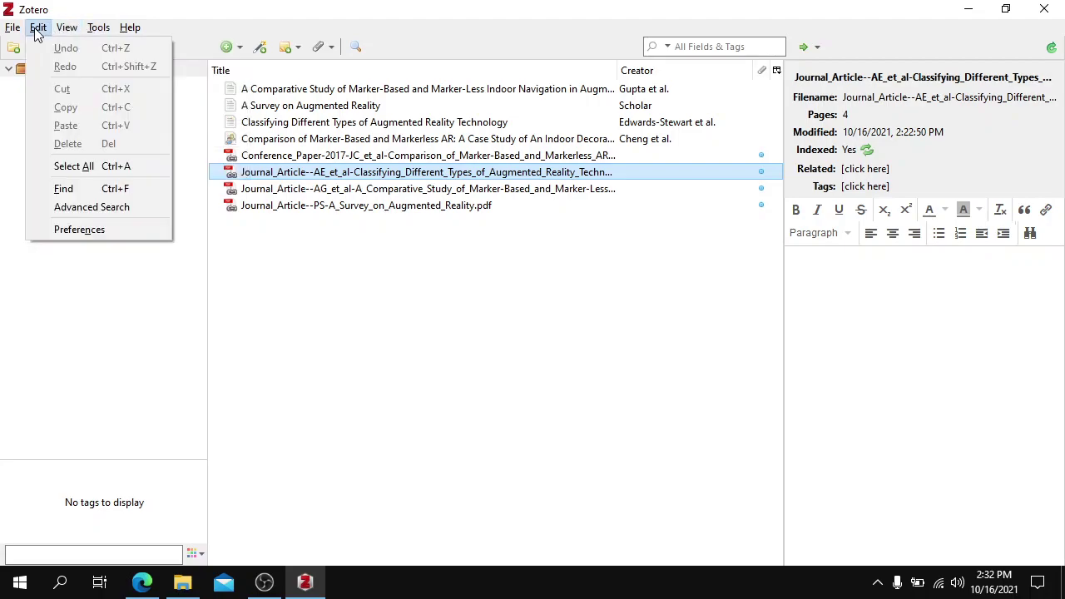
{"action": "left_click", "coordinate": [80, 230]}
{"action": "left_click", "coordinate": [383, 165]}
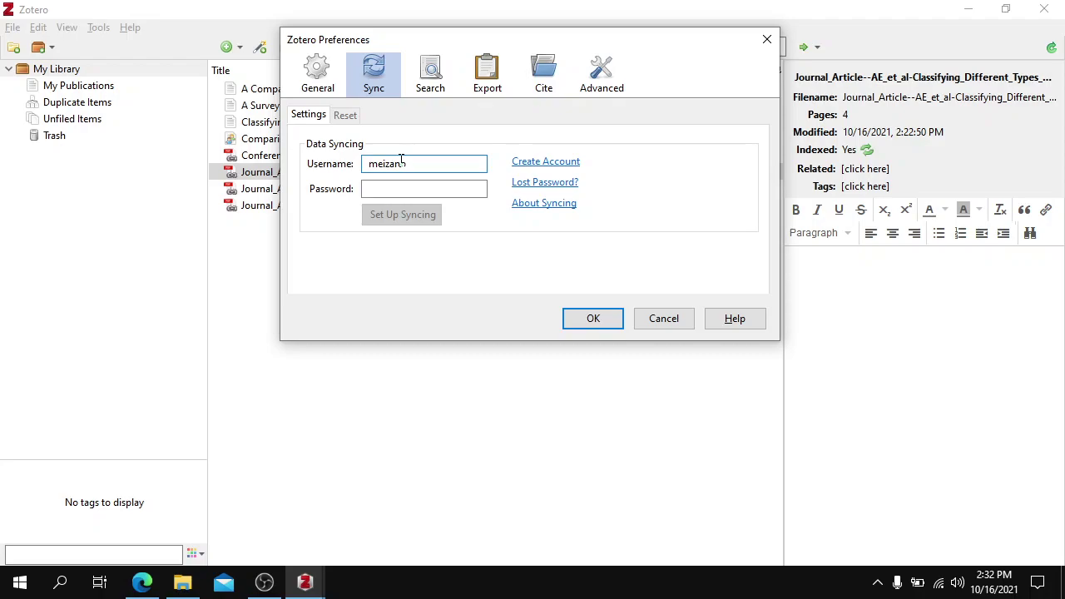
{"action": "key", "text": "Tab"}
{"action": "type", "text": "m"}
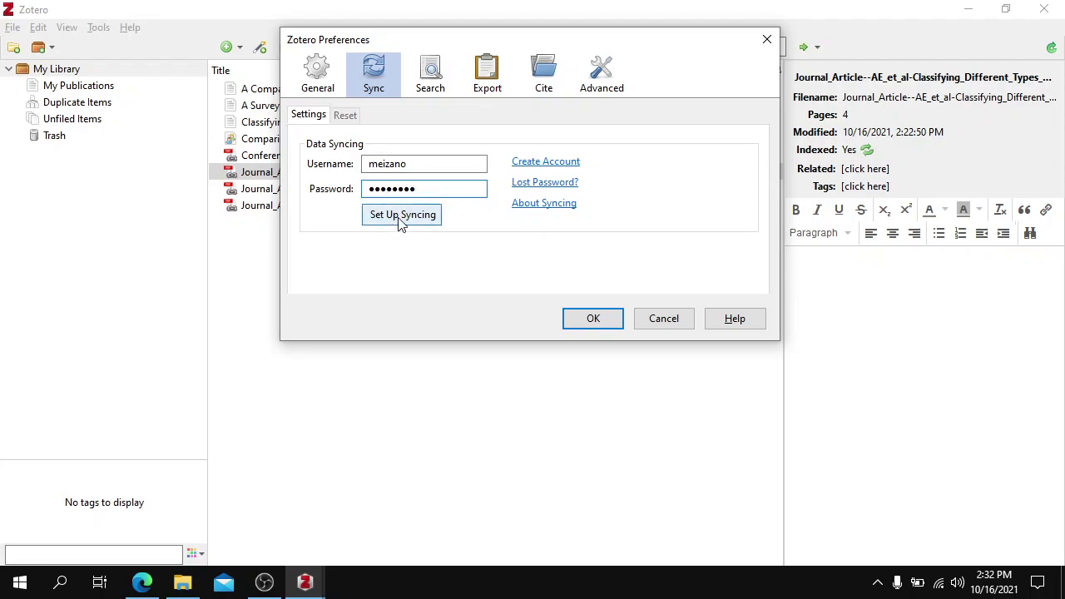
{"action": "left_click", "coordinate": [400, 216]}
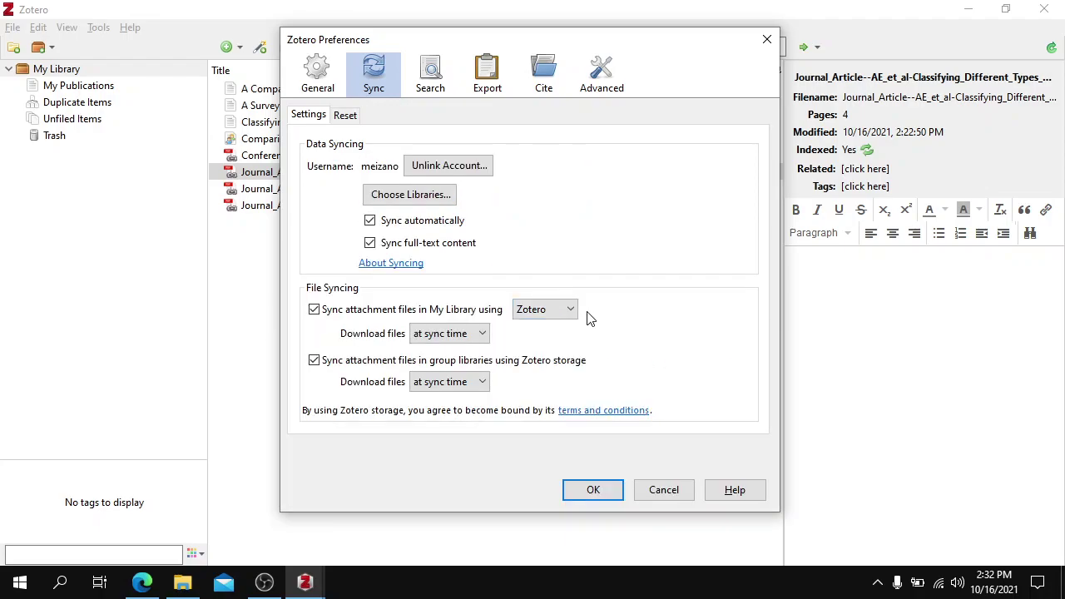
{"action": "left_click", "coordinate": [598, 496]}
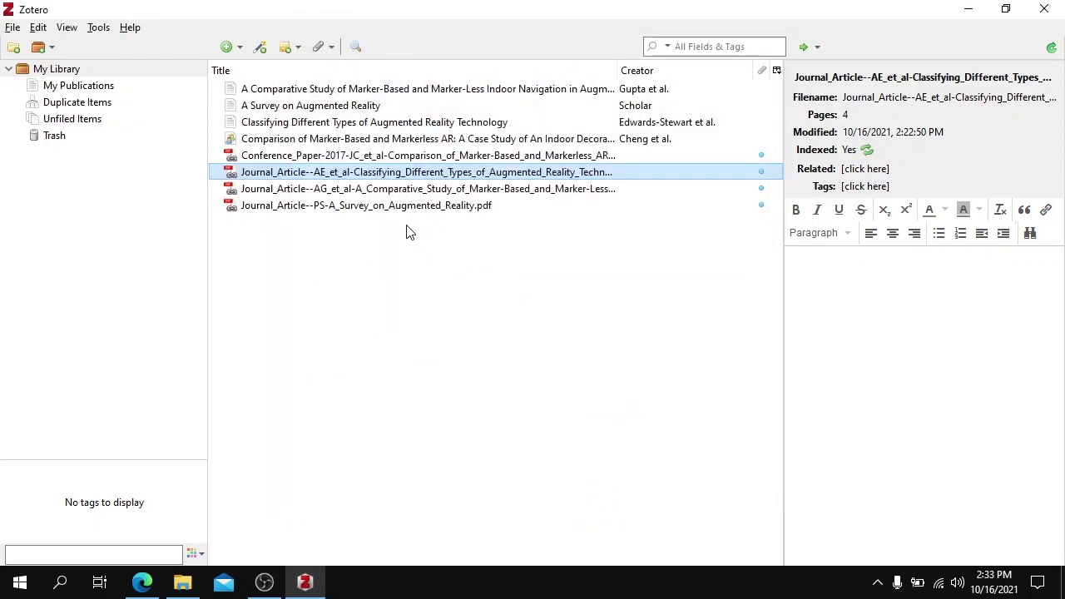
- Sort the items by title, display My Library, and sync it with the Zotero server
{"action": "left_click", "coordinate": [287, 73]}
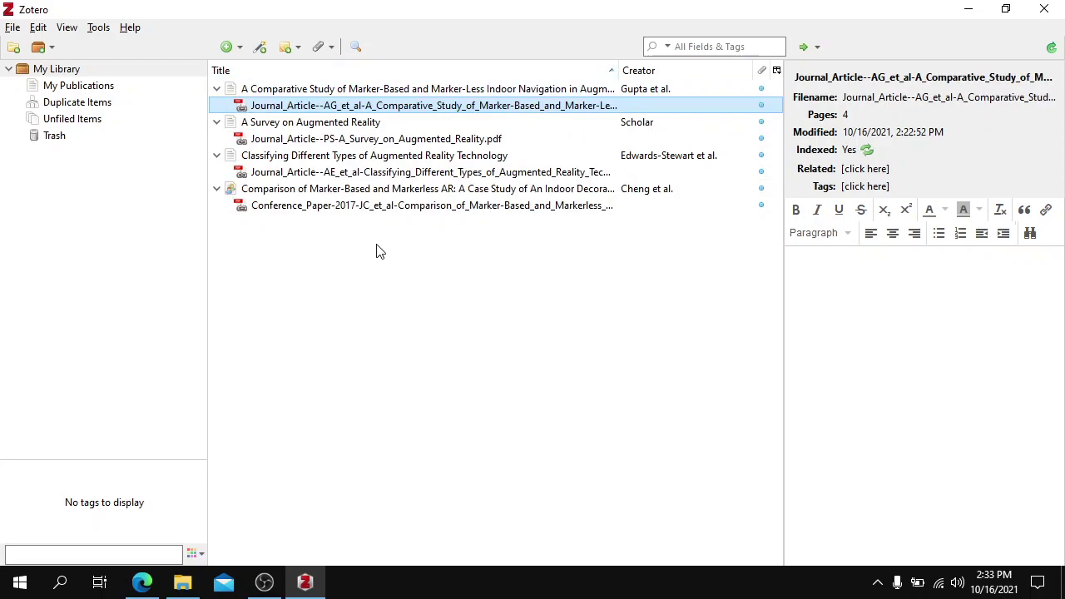
{"action": "left_click", "coordinate": [51, 85]}
{"action": "left_click", "coordinate": [52, 70]}
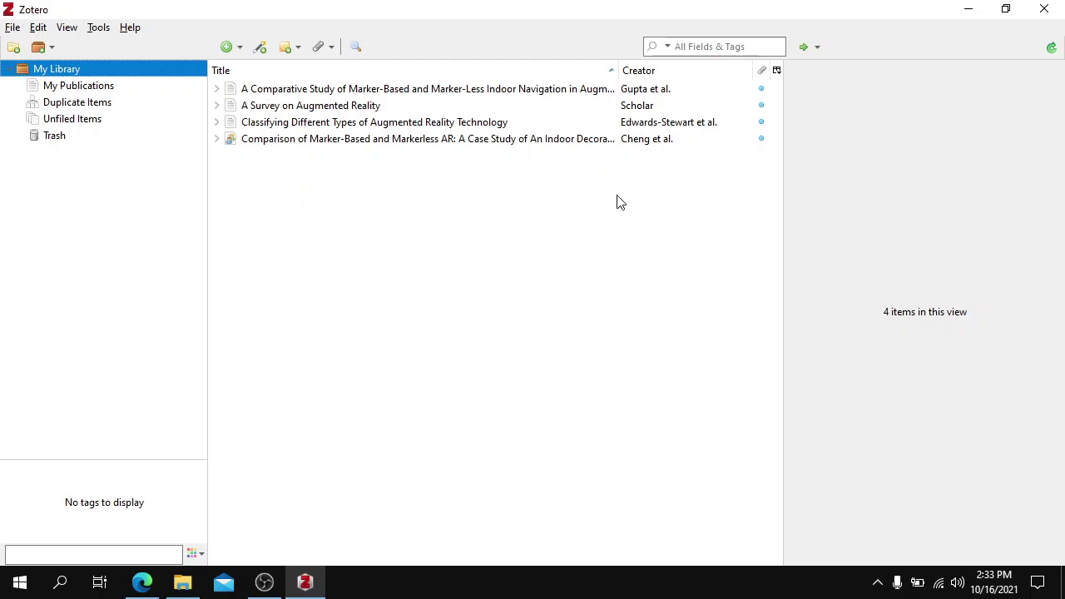
{"action": "left_click", "coordinate": [1051, 51]}
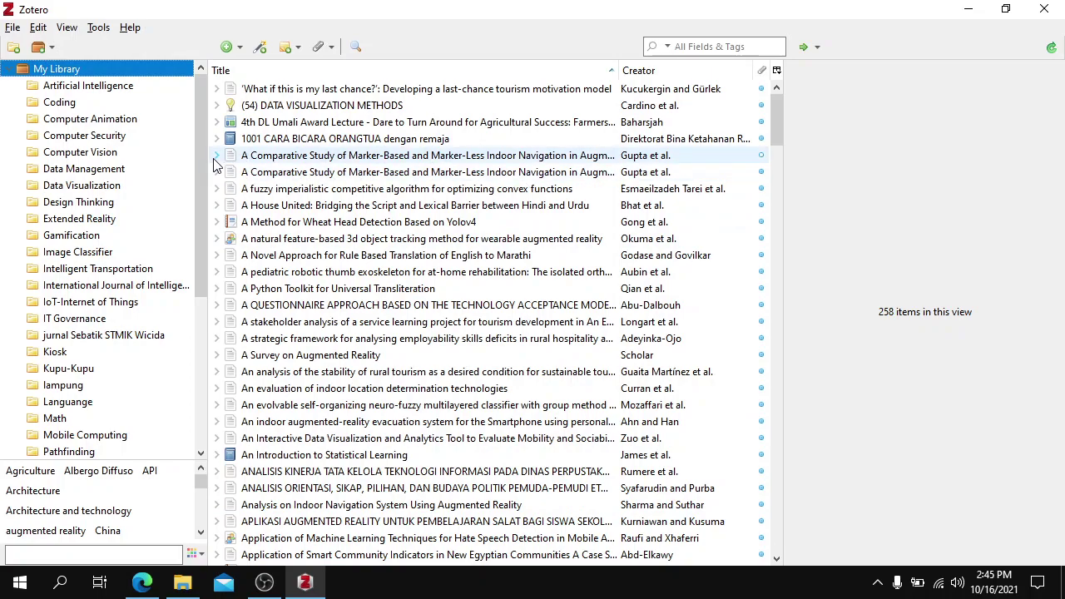
- Compare the details of the two "A Comparative Study of Marker-Based and Marker-Less Indoor Navigation" entries and expand both to show their attachments
{"action": "left_click", "coordinate": [549, 158]}
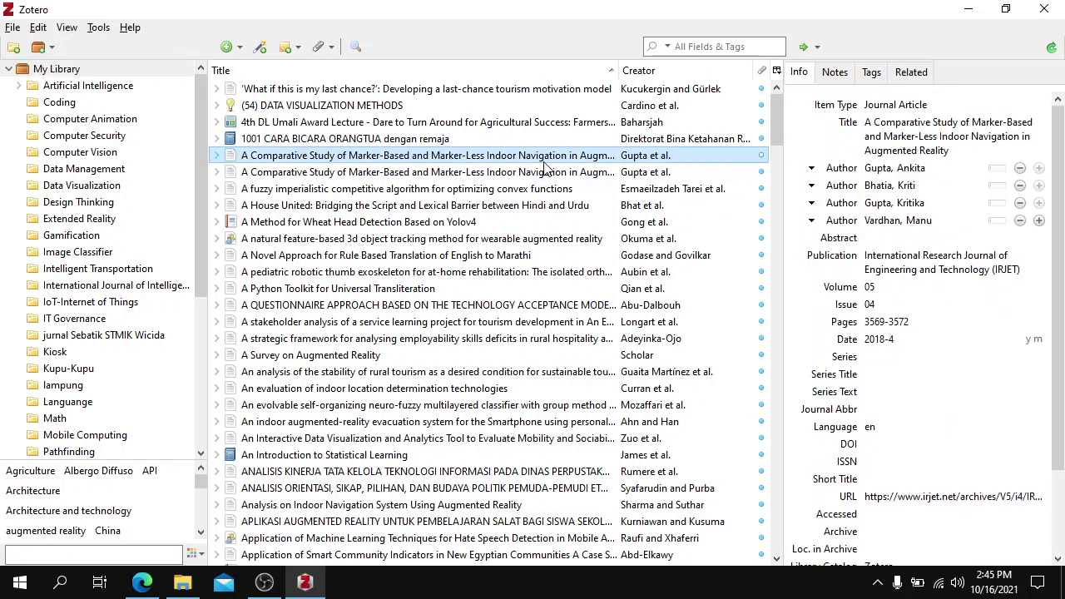
{"action": "left_click", "coordinate": [394, 172]}
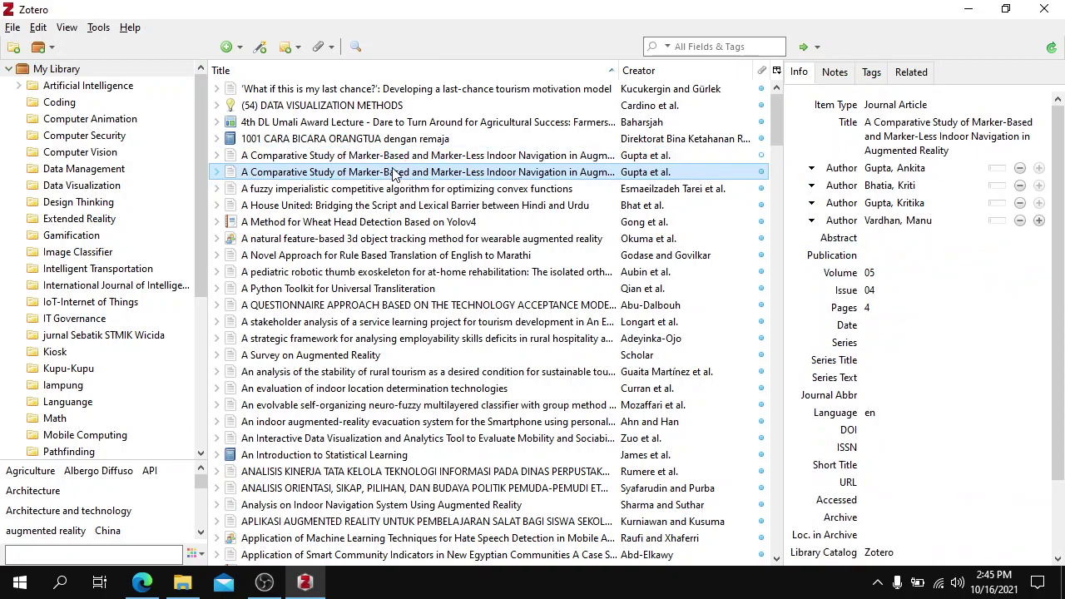
{"action": "key", "text": "Up"}
{"action": "key", "text": "Down"}
{"action": "left_click", "coordinate": [217, 156]}
{"action": "left_click", "coordinate": [217, 188]}
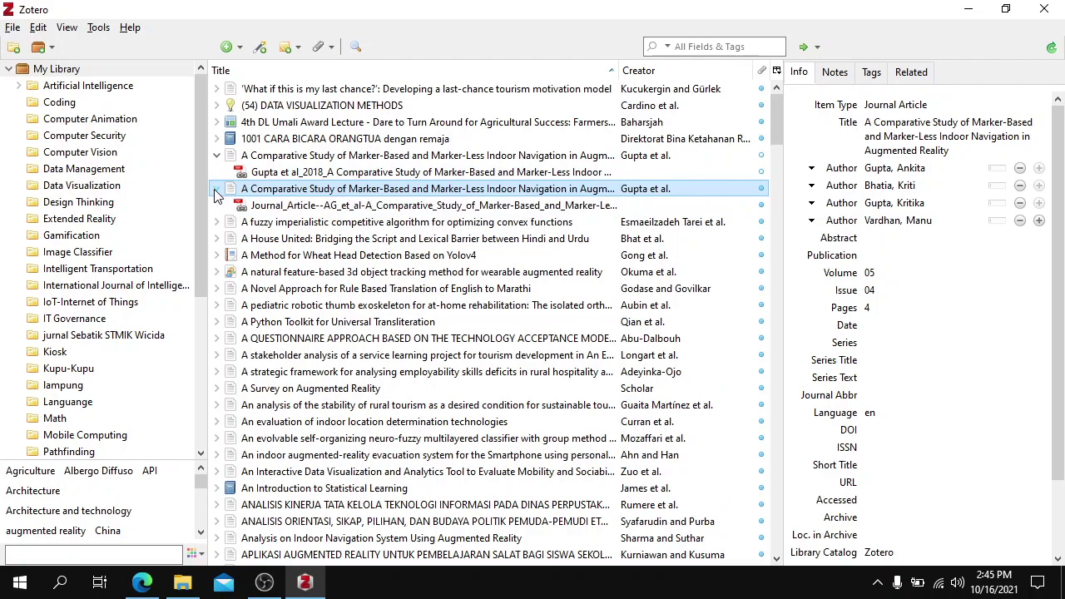
- Try to view the first Comparative Study entry's 2018 PDF attachment, and check the references folder in File Explorer
{"action": "left_click", "coordinate": [314, 177]}
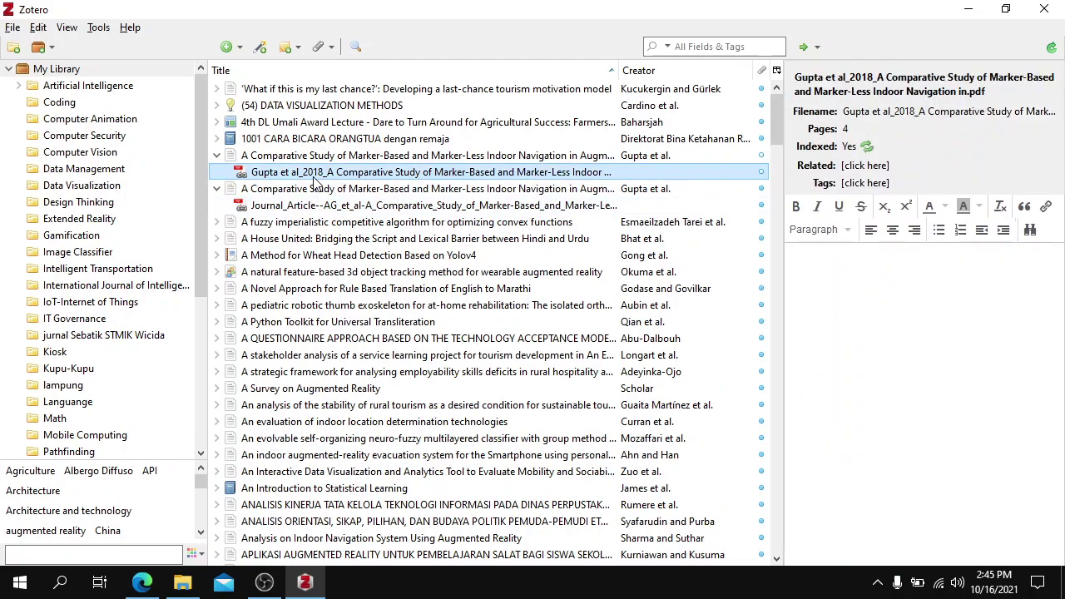
{"action": "right_click", "coordinate": [314, 176]}
{"action": "left_click", "coordinate": [359, 189]}
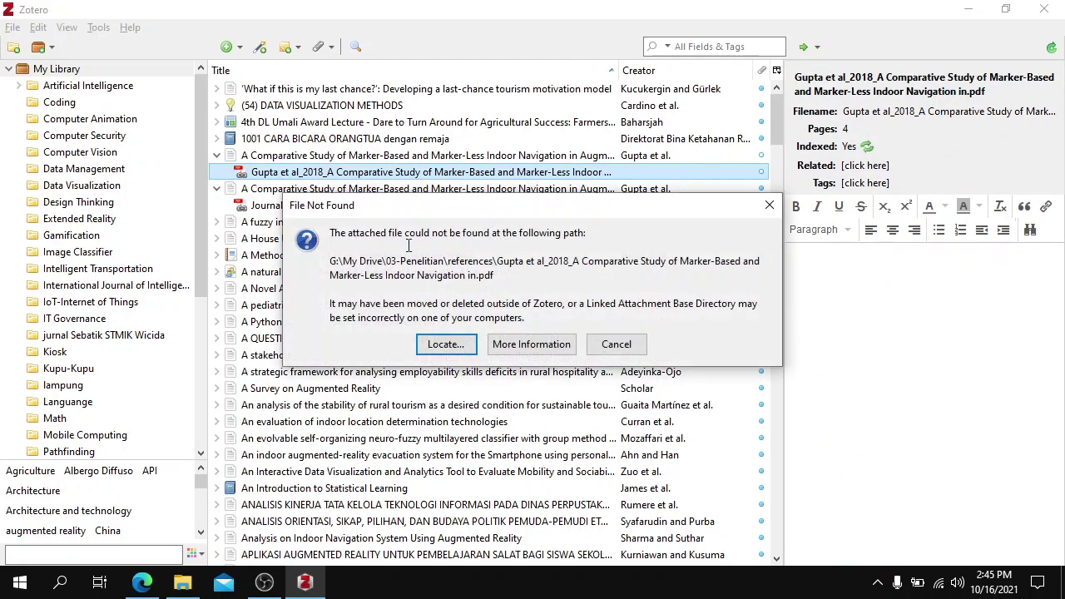
{"action": "left_click", "coordinate": [621, 348]}
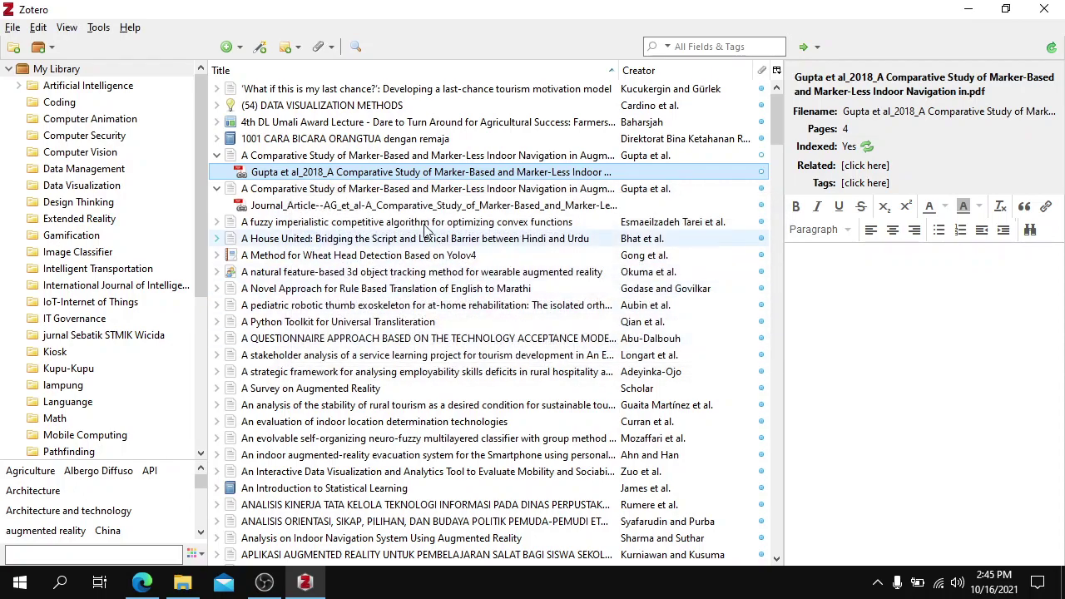
{"action": "left_click", "coordinate": [182, 583]}
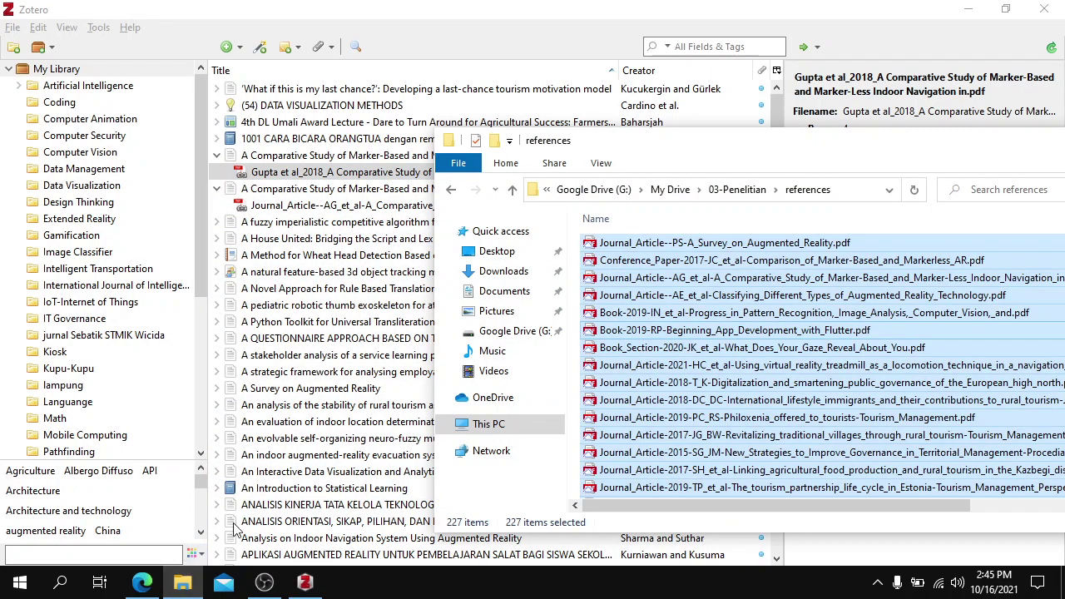
{"action": "left_click", "coordinate": [716, 296]}
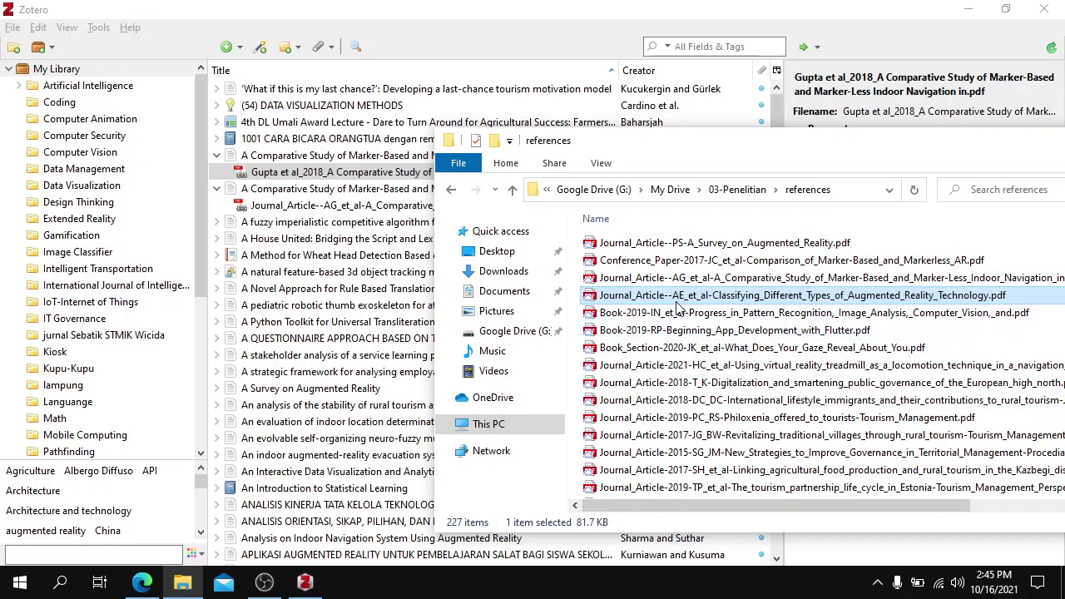
- In Zotero, move the Journal_Article PDF from the second Comparative Study entry to the first, and move the emptied duplicate entry to the trash
{"action": "left_click", "coordinate": [285, 208]}
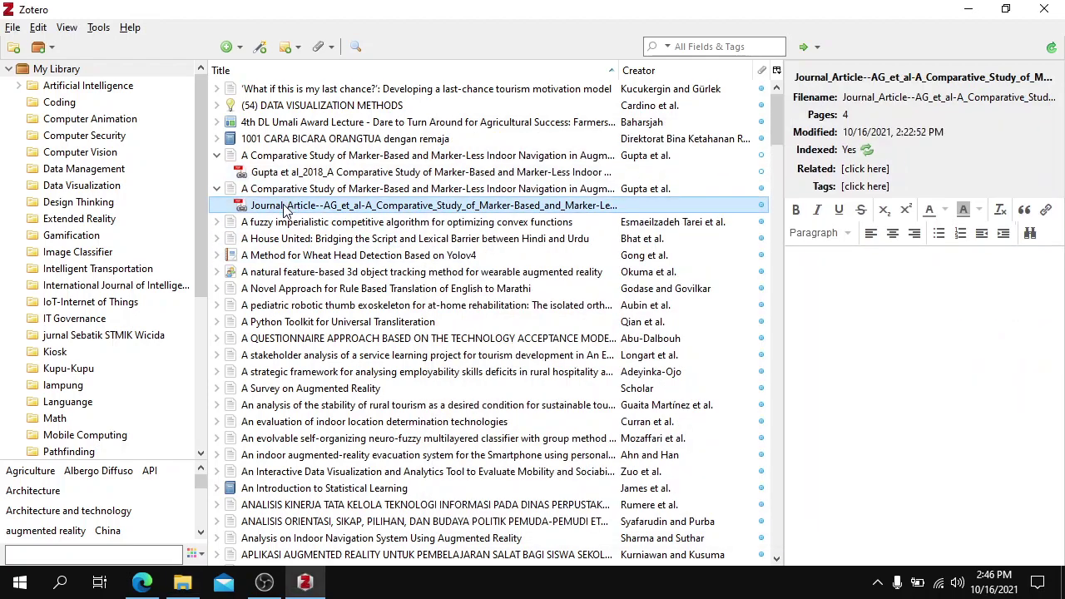
{"action": "left_click_drag", "start_coordinate": [285, 203], "coordinate": [312, 158]}
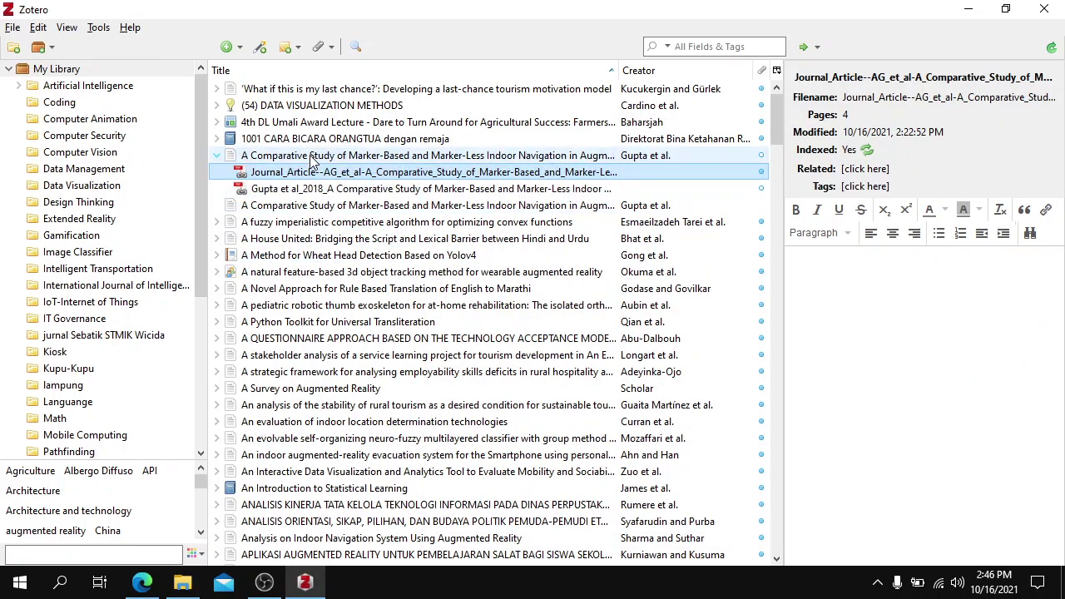
{"action": "left_click", "coordinate": [261, 208]}
{"action": "right_click", "coordinate": [262, 208]}
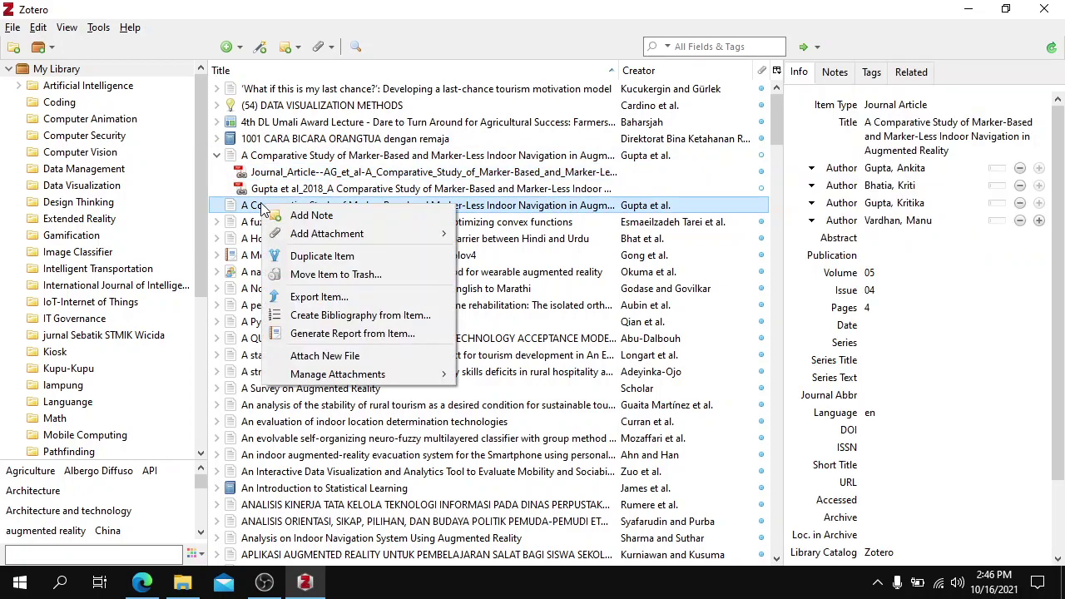
{"action": "left_click", "coordinate": [299, 277]}
{"action": "left_click", "coordinate": [497, 309]}
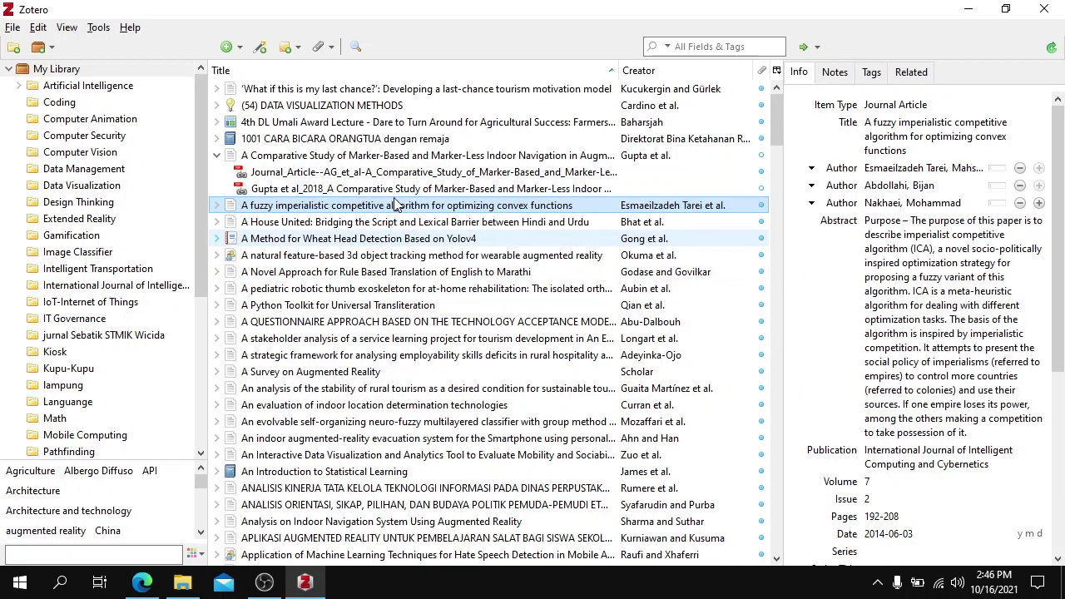
- Move the missing 2018 PDF attachment under the remaining Comparative Study entry to the trash
{"action": "left_click", "coordinate": [361, 190]}
{"action": "right_click", "coordinate": [361, 195]}
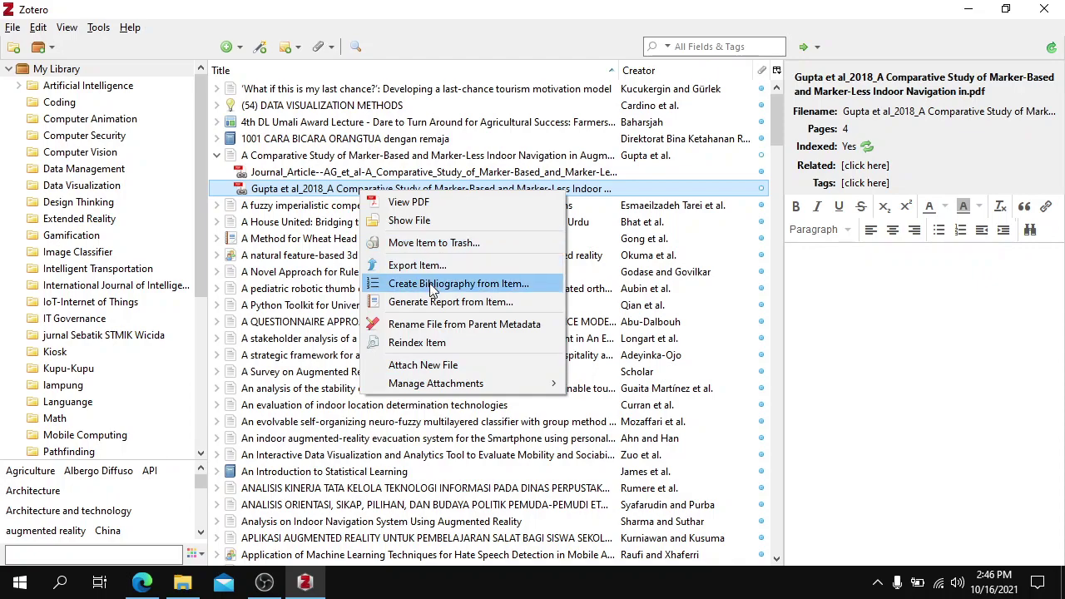
{"action": "mouse_move", "coordinate": [420, 390]}
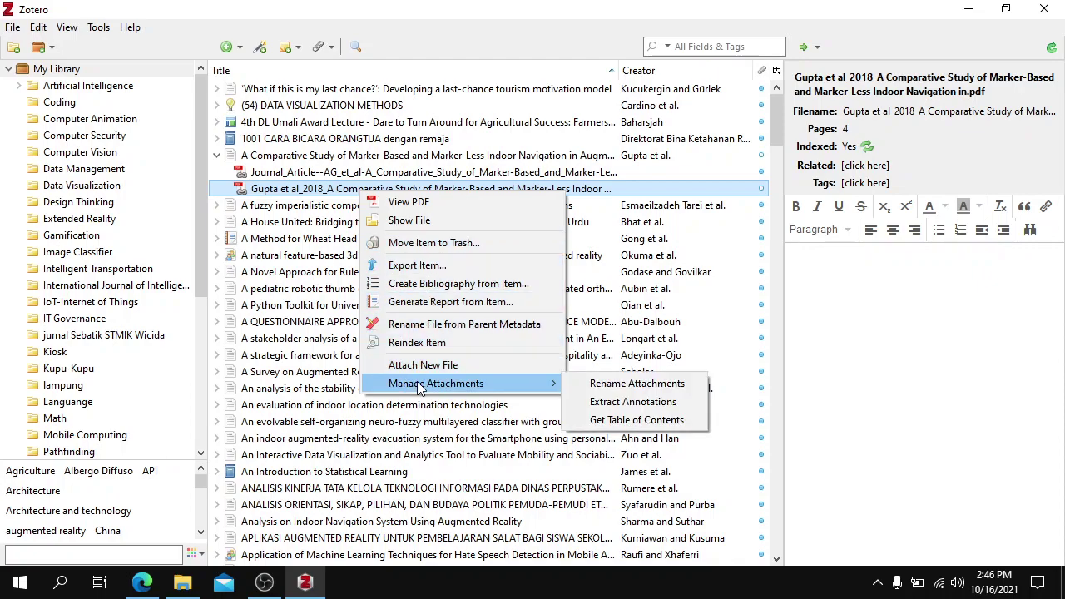
{"action": "left_click", "coordinate": [450, 242]}
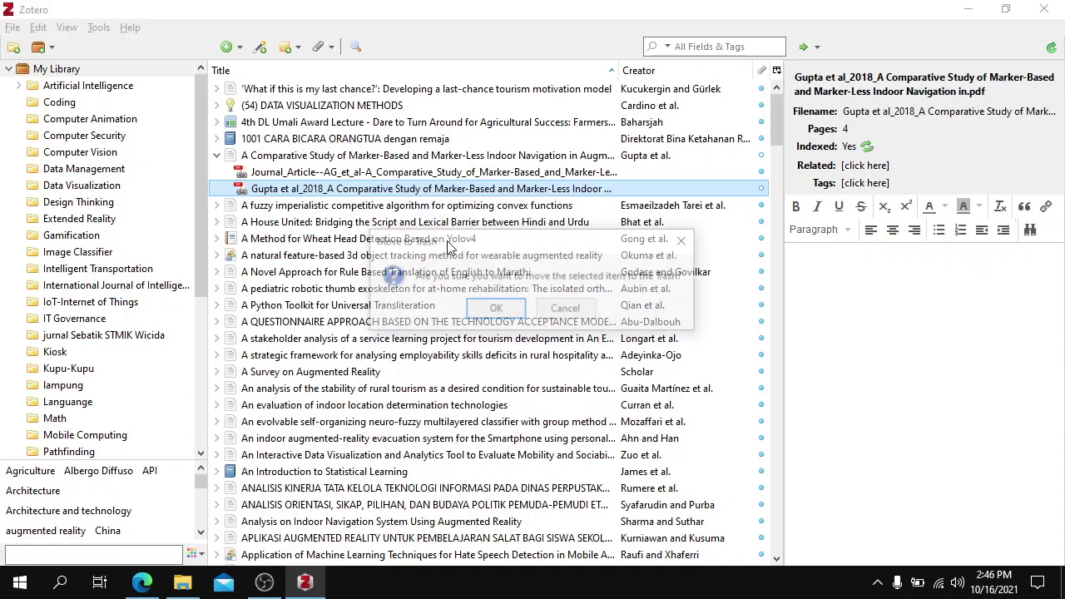
{"action": "left_click", "coordinate": [495, 308]}
- Rename the remaining Comparative Study entry's attachment with ZotFile, based on its metadata
{"action": "left_click", "coordinate": [403, 158]}
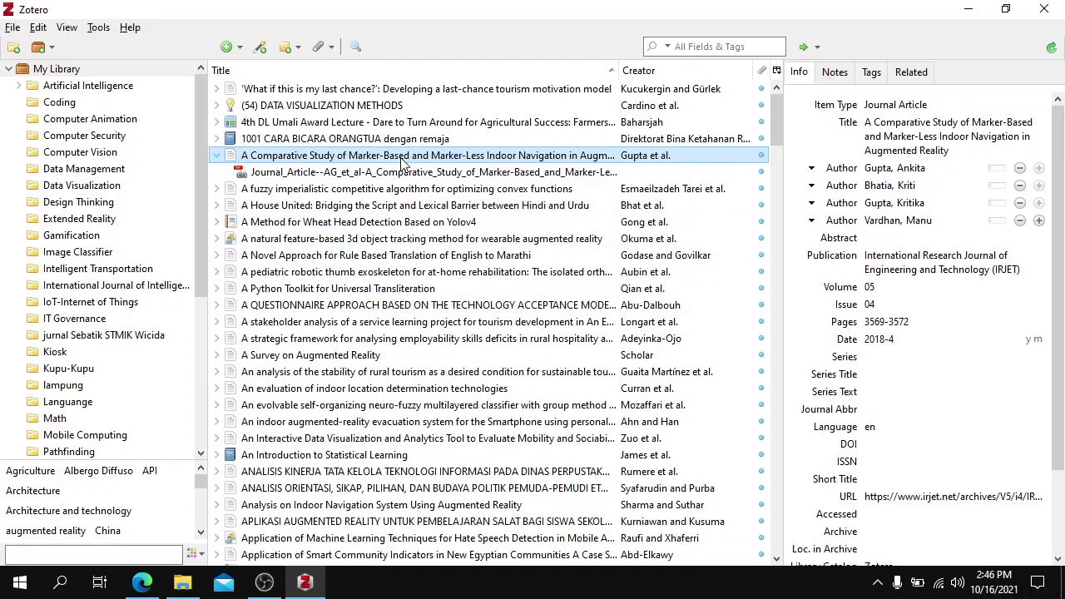
{"action": "right_click", "coordinate": [402, 161]}
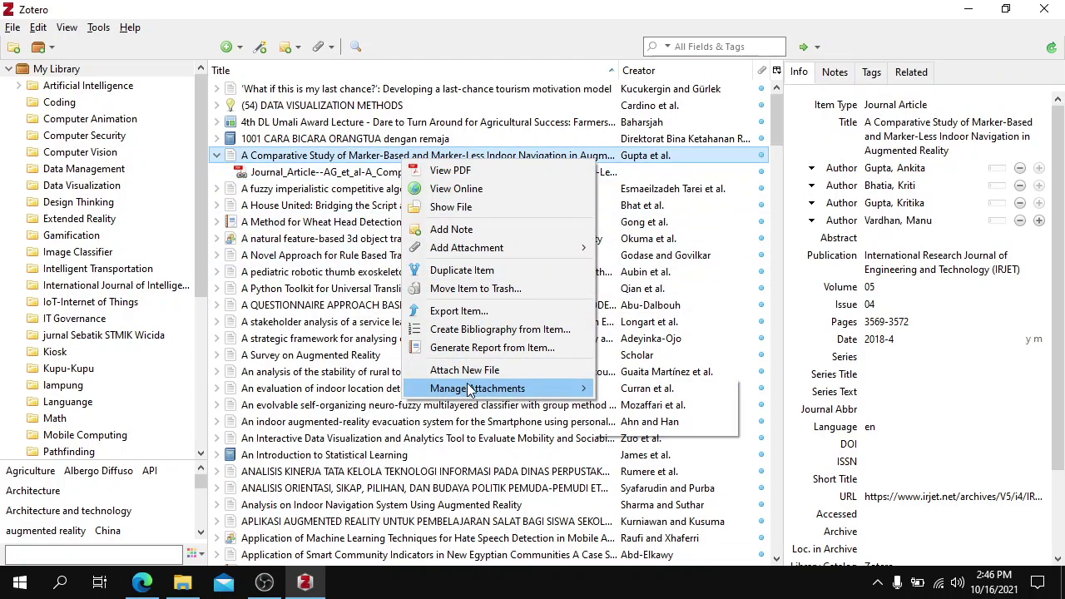
{"action": "mouse_move", "coordinate": [573, 397]}
{"action": "left_click", "coordinate": [633, 391]}
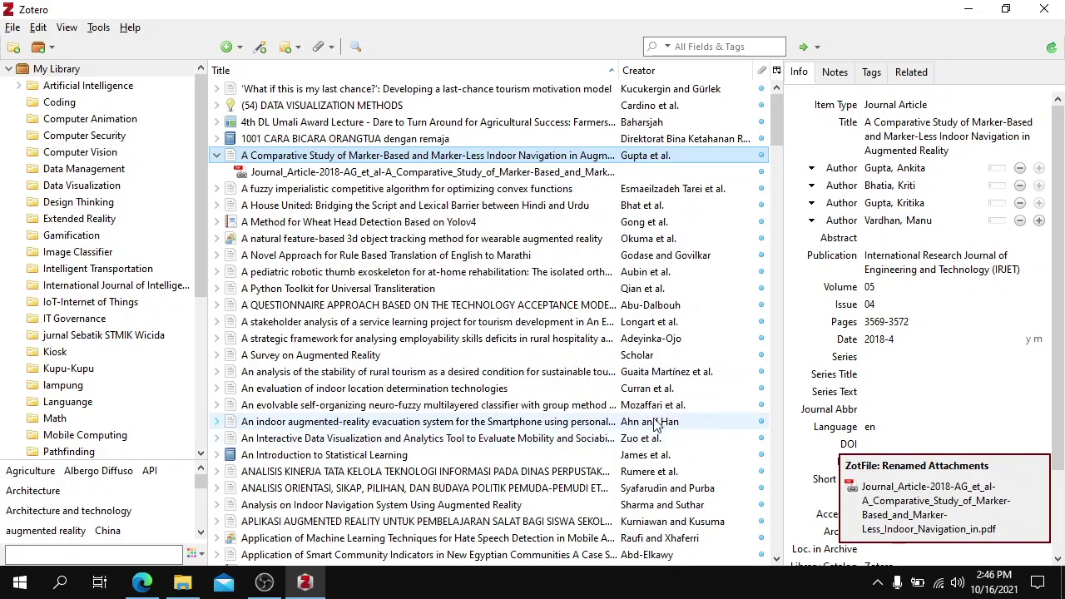
- View the Comparative Study entry's renamed PDF attachment, close it and return to the Zotero library
{"action": "left_click", "coordinate": [341, 174]}
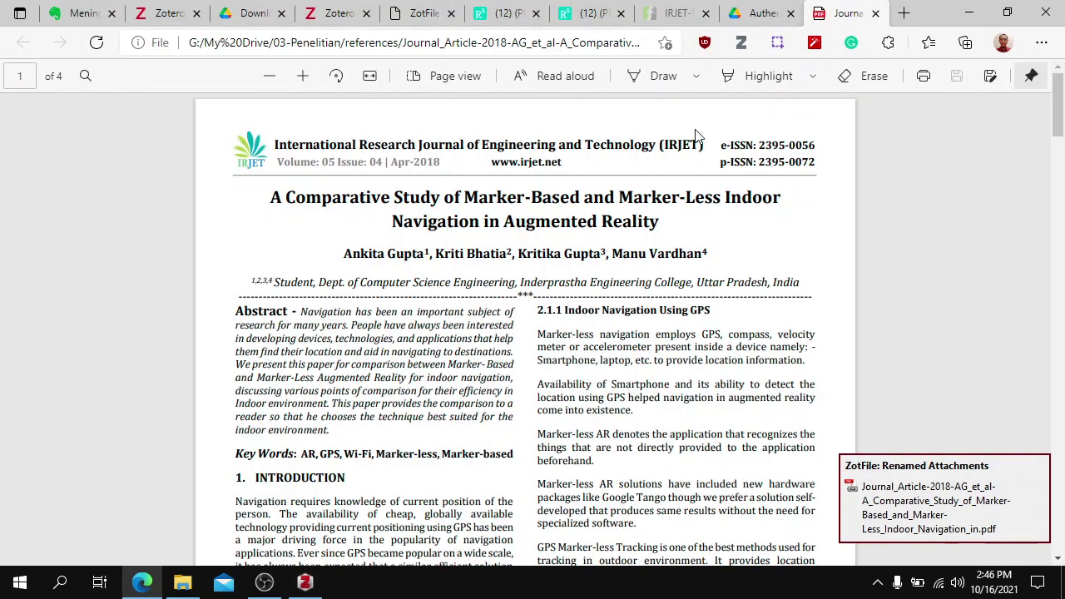
{"action": "left_click", "coordinate": [875, 13]}
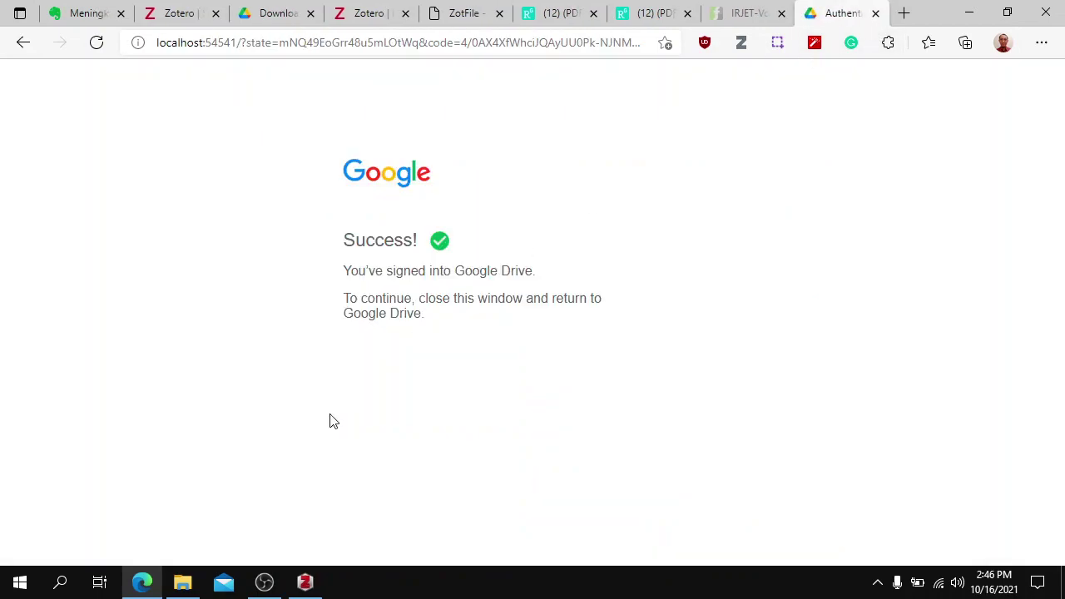
{"action": "left_click", "coordinate": [305, 582]}
- Expand several library entries to inspect their attachments, and open the 2012 indoor augmented-reality evacuation system PDF
{"action": "left_click", "coordinate": [331, 238]}
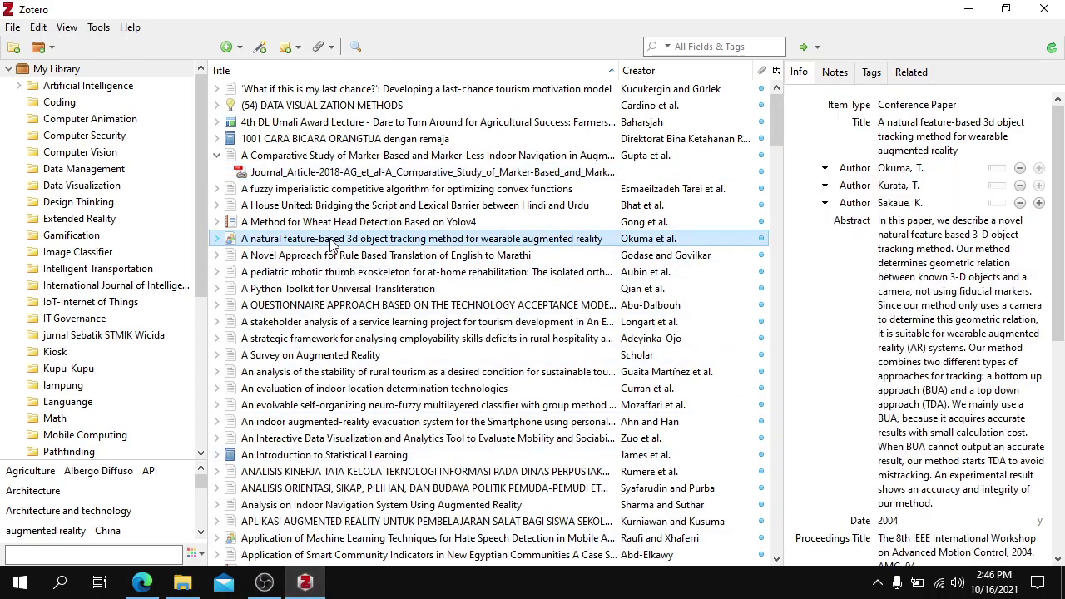
{"action": "left_click", "coordinate": [217, 239]}
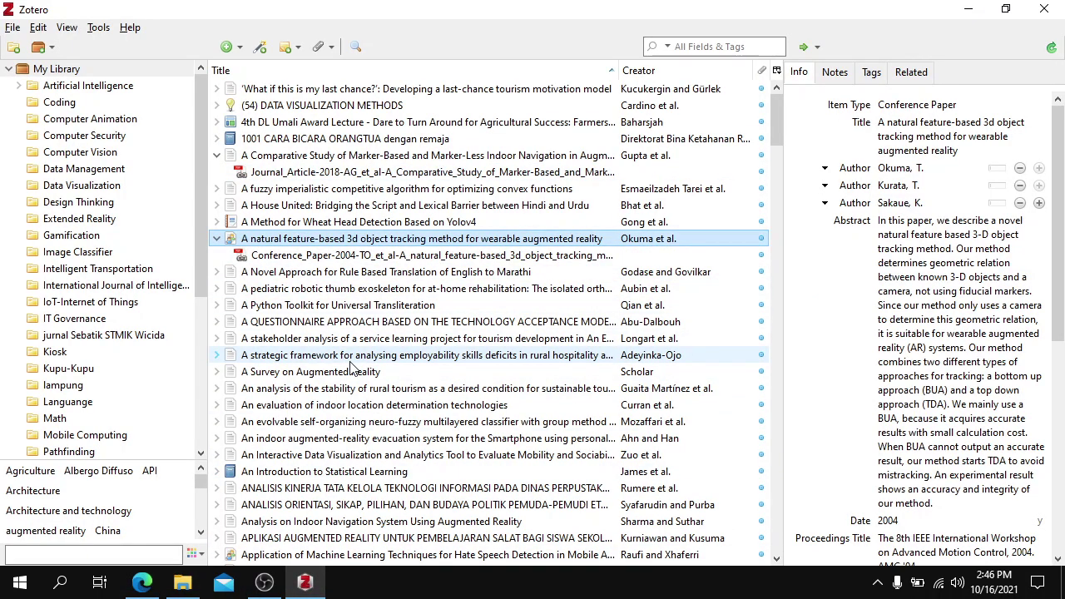
{"action": "scroll", "coordinate": [242, 305], "scroll_direction": "down", "scroll_amount": 2}
{"action": "left_click", "coordinate": [217, 288]}
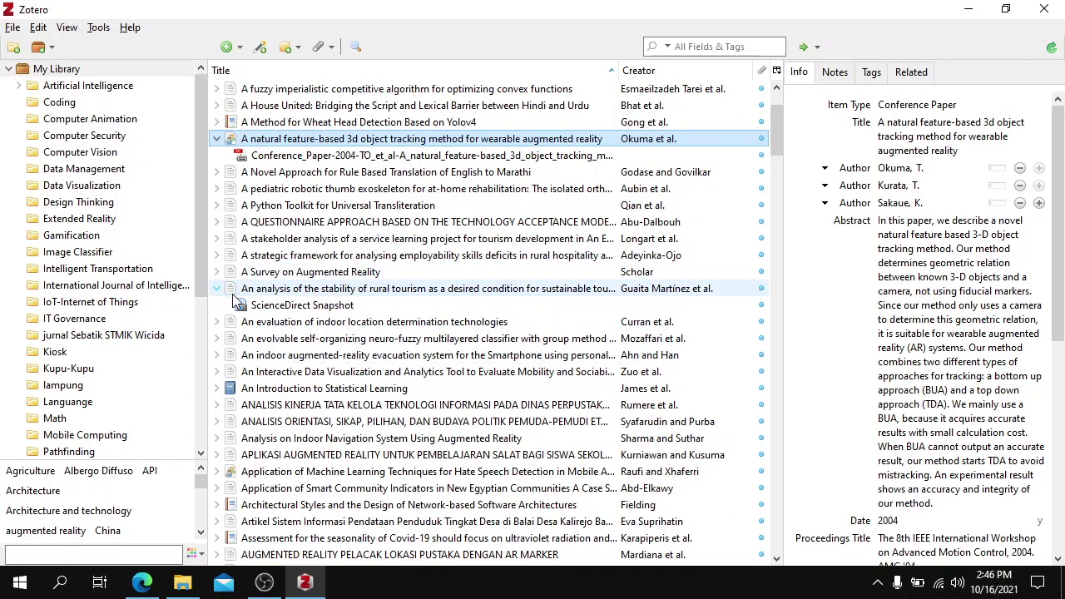
{"action": "left_click", "coordinate": [217, 322]}
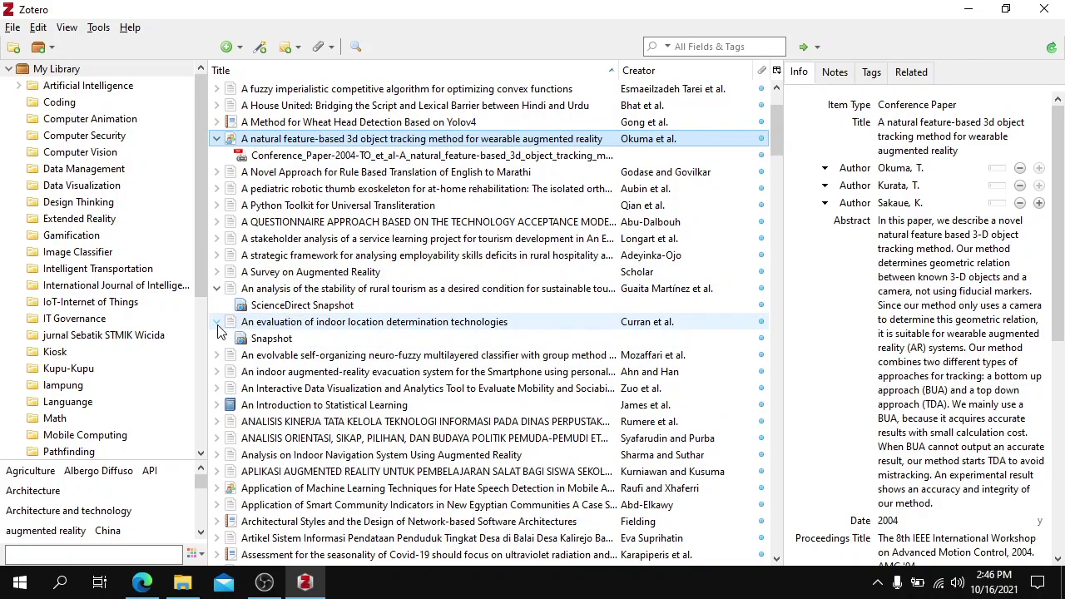
{"action": "left_click", "coordinate": [218, 371]}
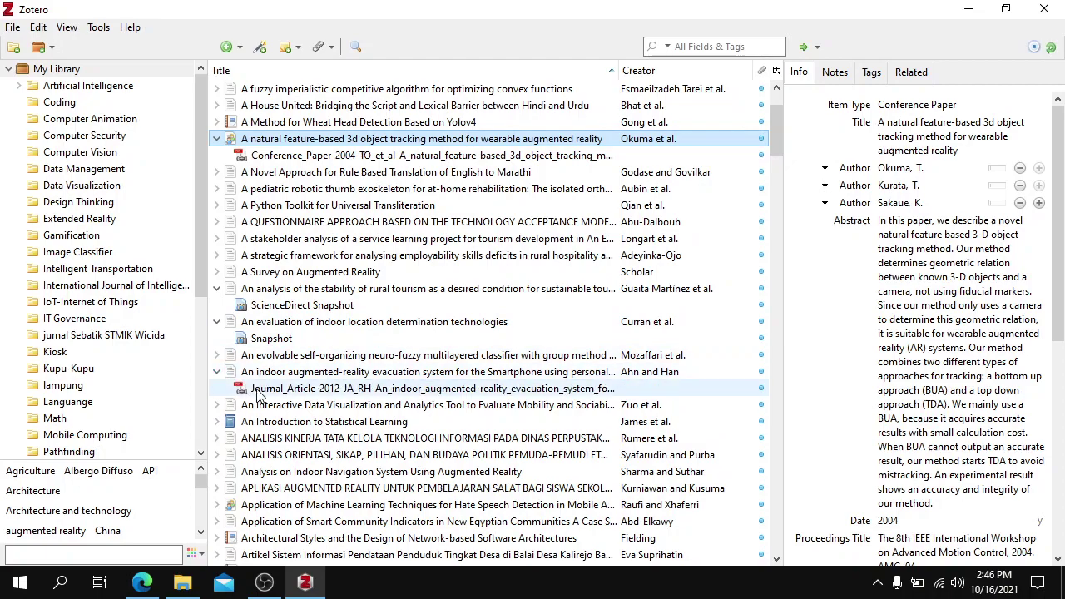
{"action": "left_click", "coordinate": [279, 388]}
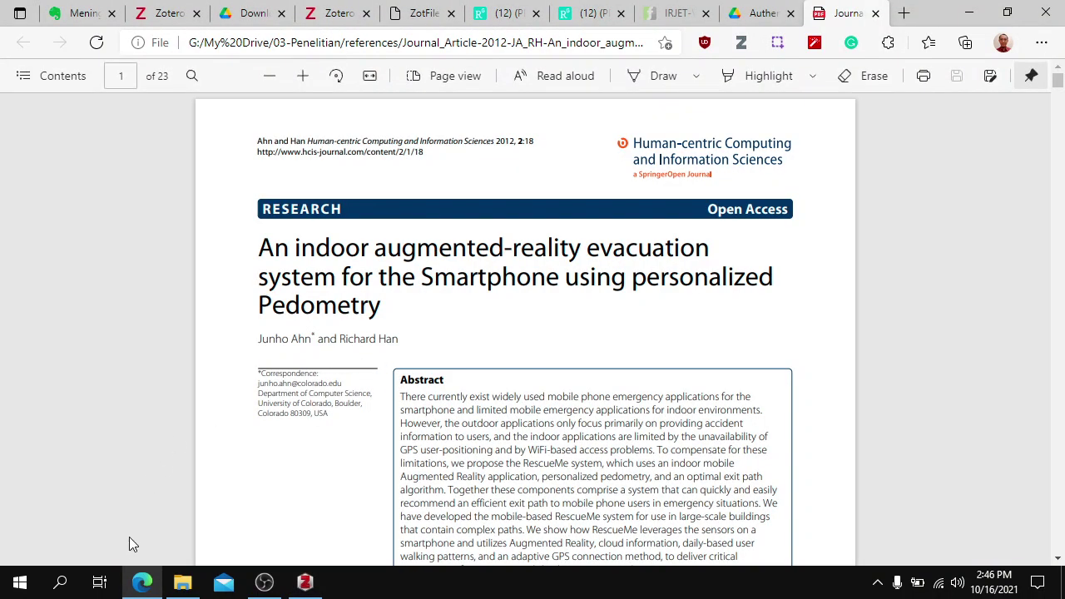
- Check the total size of all PDFs in the Google Drive references folder, and compare it with the quota on the Zotero Storage web page
{"action": "left_click", "coordinate": [182, 582]}
{"action": "left_click", "coordinate": [608, 314]}
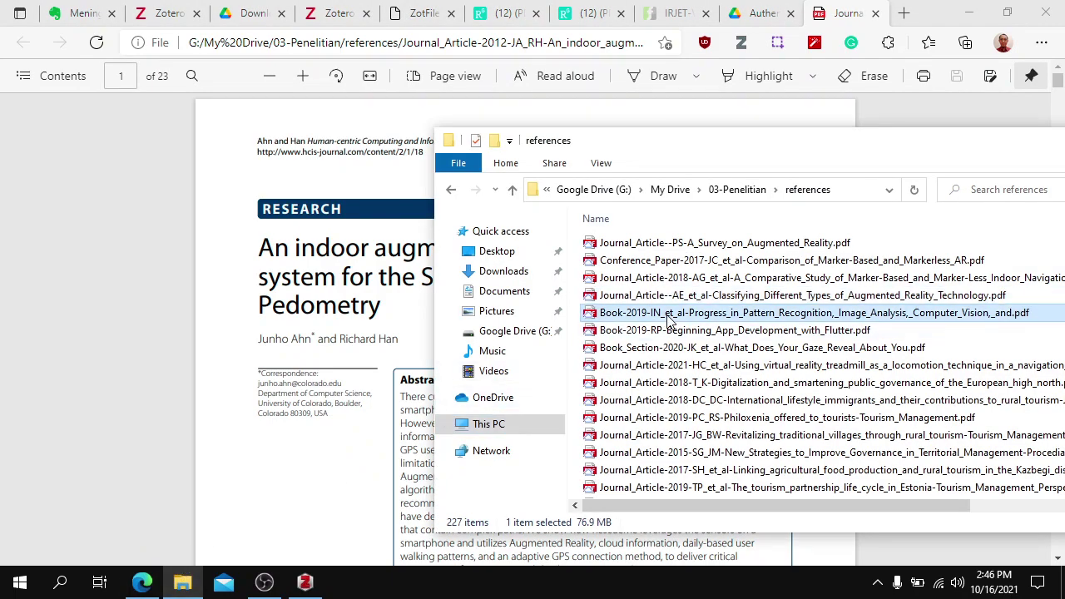
{"action": "key", "text": "ctrl+a"}
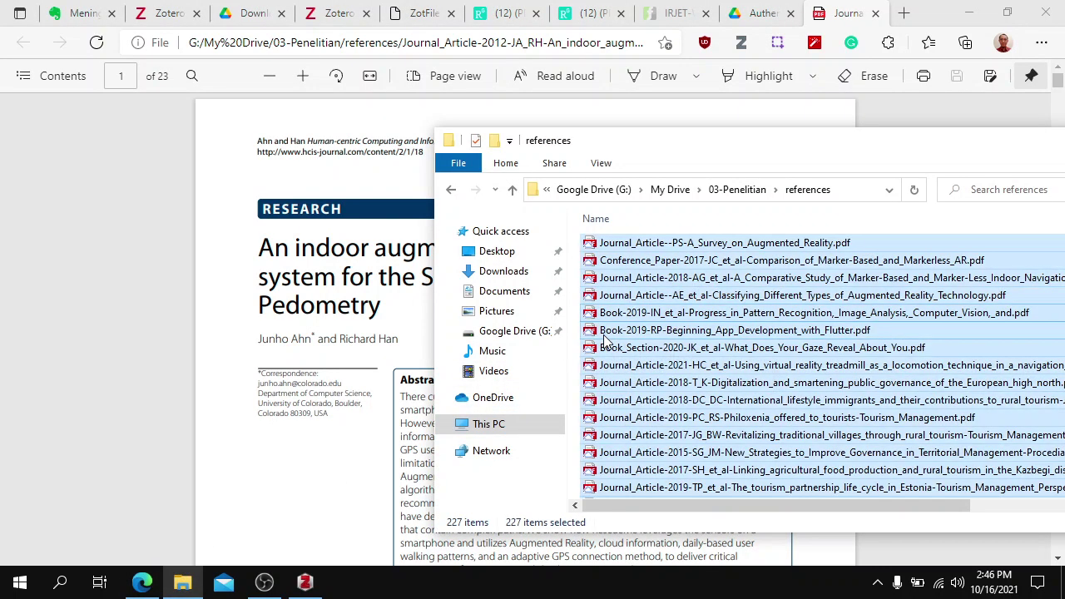
{"action": "key", "text": "alt+Return"}
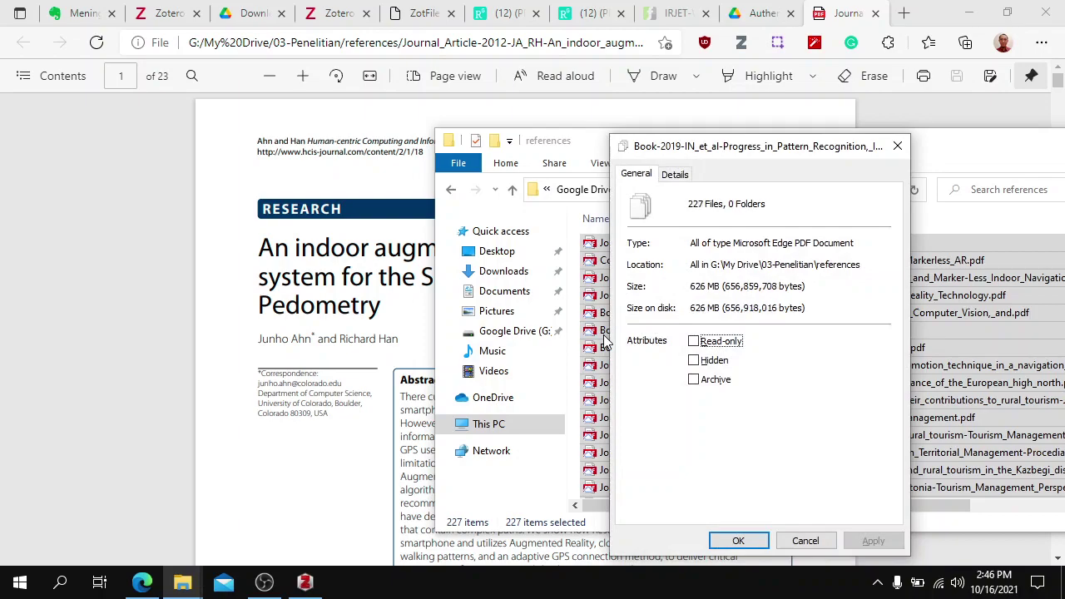
{"action": "key", "text": "Escape"}
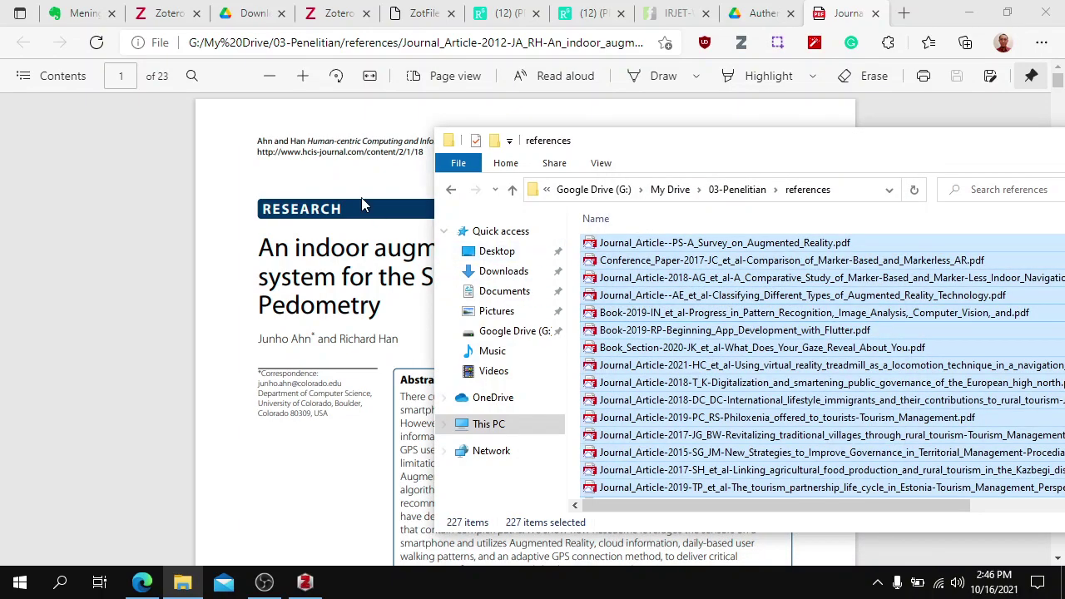
{"action": "left_click", "coordinate": [161, 13]}
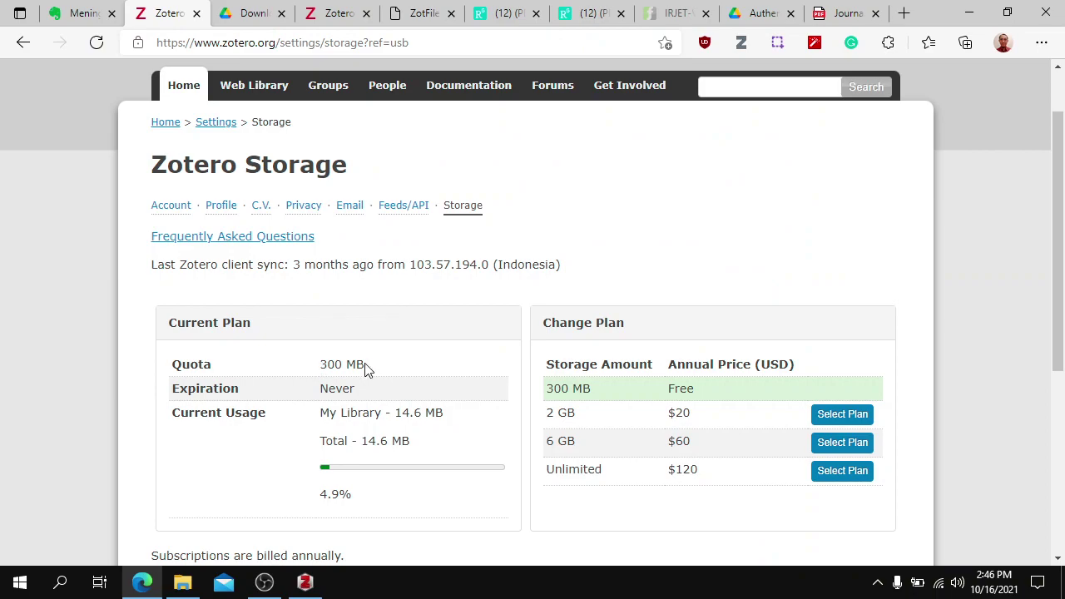
- In Zotero, view the add-on details for Zotero Word for Windows Integration
{"action": "left_click", "coordinate": [304, 581]}
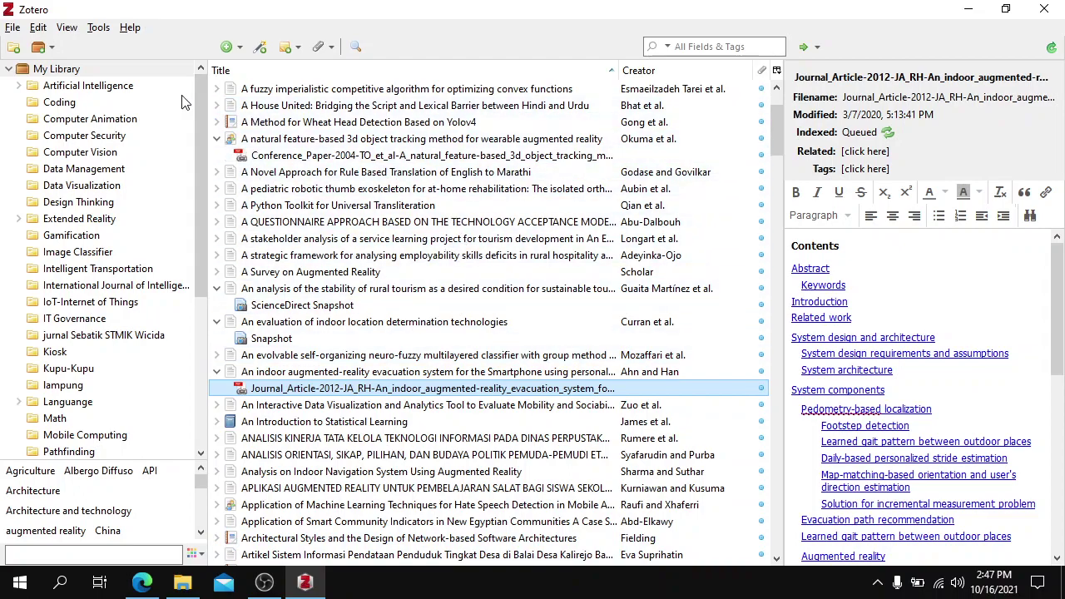
{"action": "left_click", "coordinate": [97, 29]}
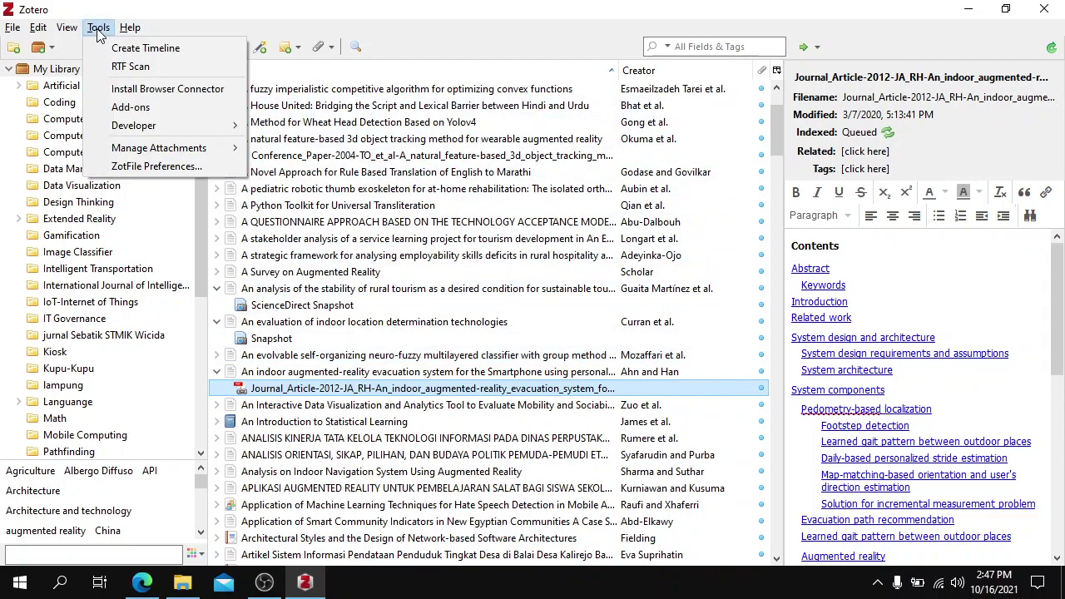
{"action": "left_click", "coordinate": [149, 111]}
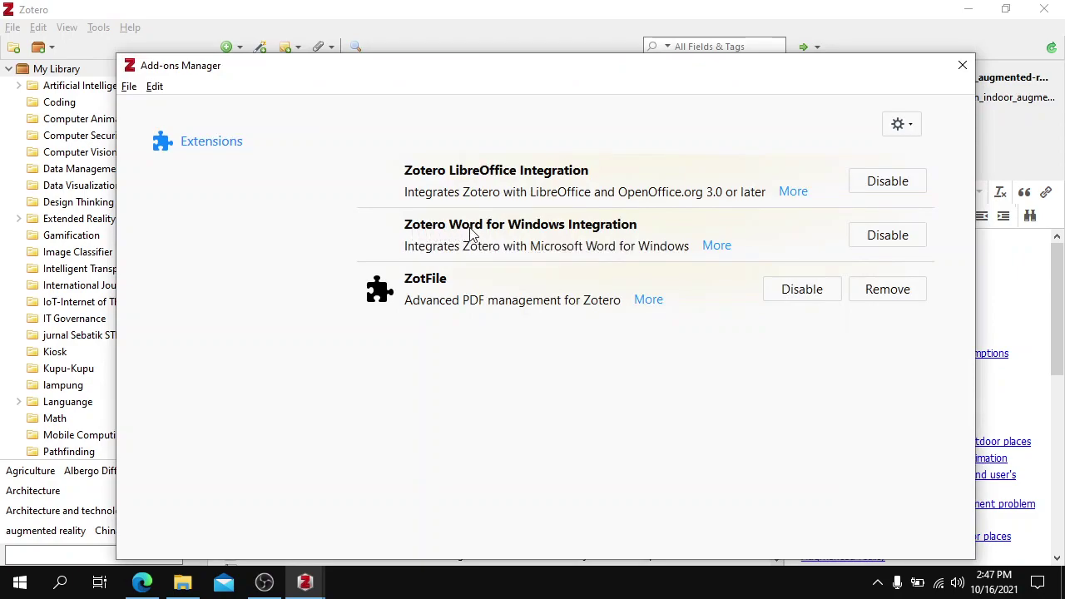
{"action": "left_click", "coordinate": [523, 244]}
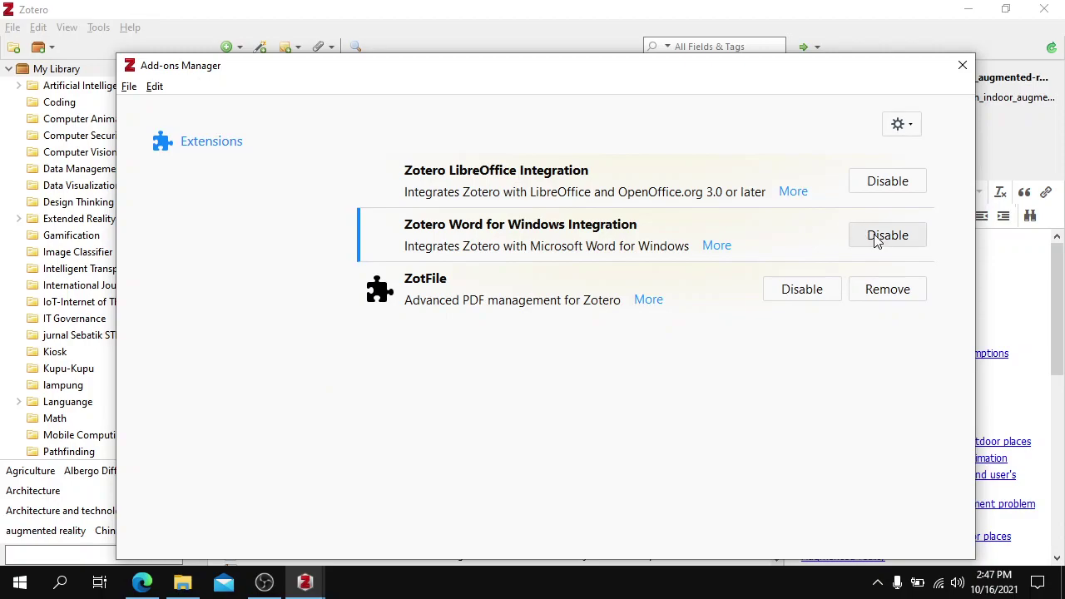
{"action": "left_click", "coordinate": [720, 248]}
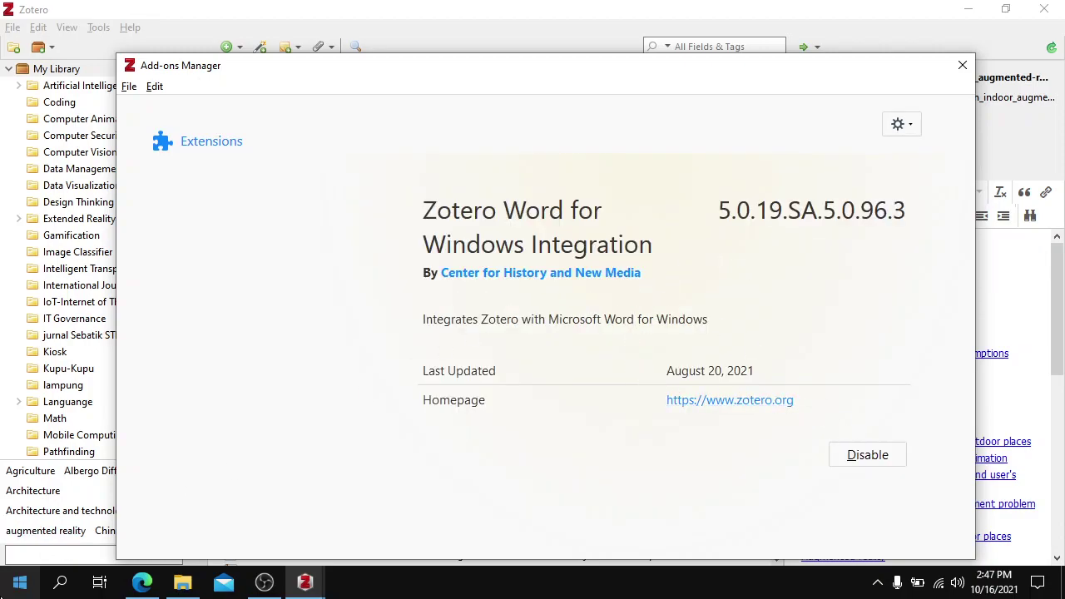
- Launch Microsoft Word and create a blank document
{"action": "left_click", "coordinate": [10, 590]}
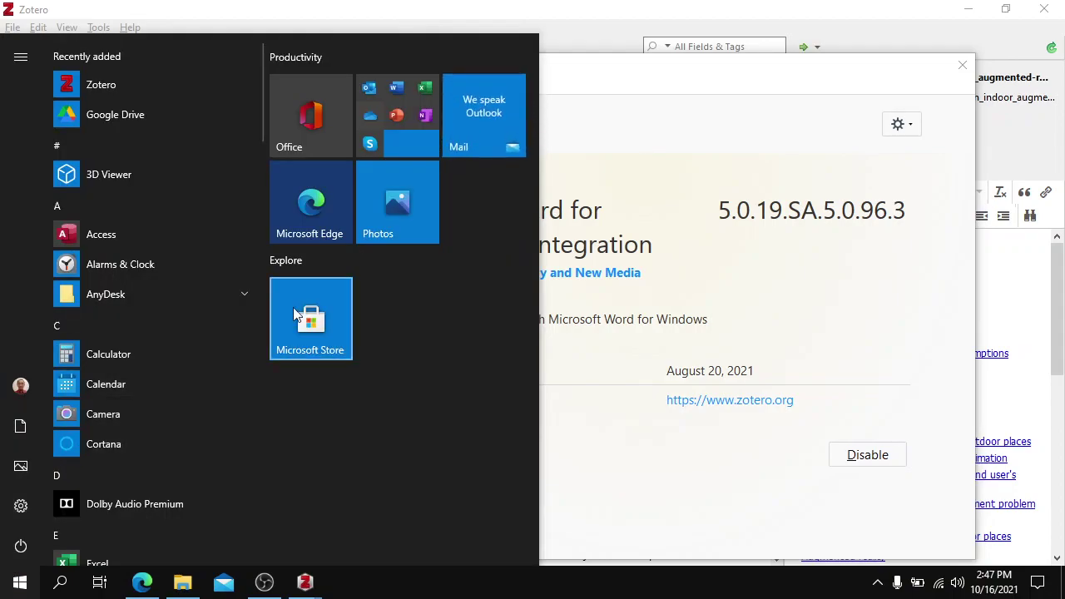
{"action": "type", "text": "wor"}
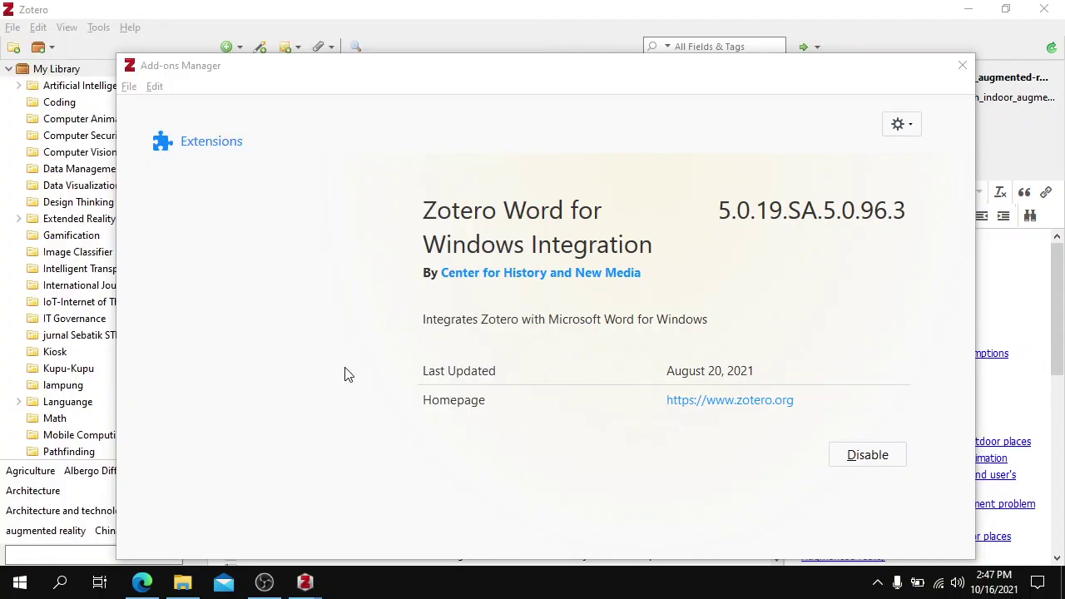
{"action": "type", "text": "d"}
{"action": "key", "text": "Return"}
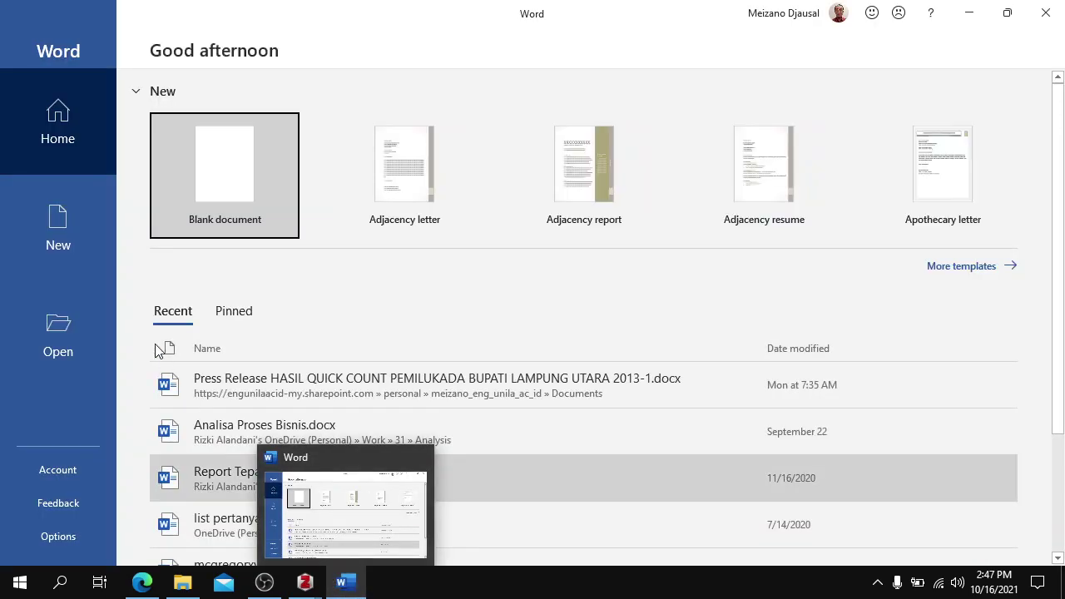
{"action": "left_click", "coordinate": [228, 172]}
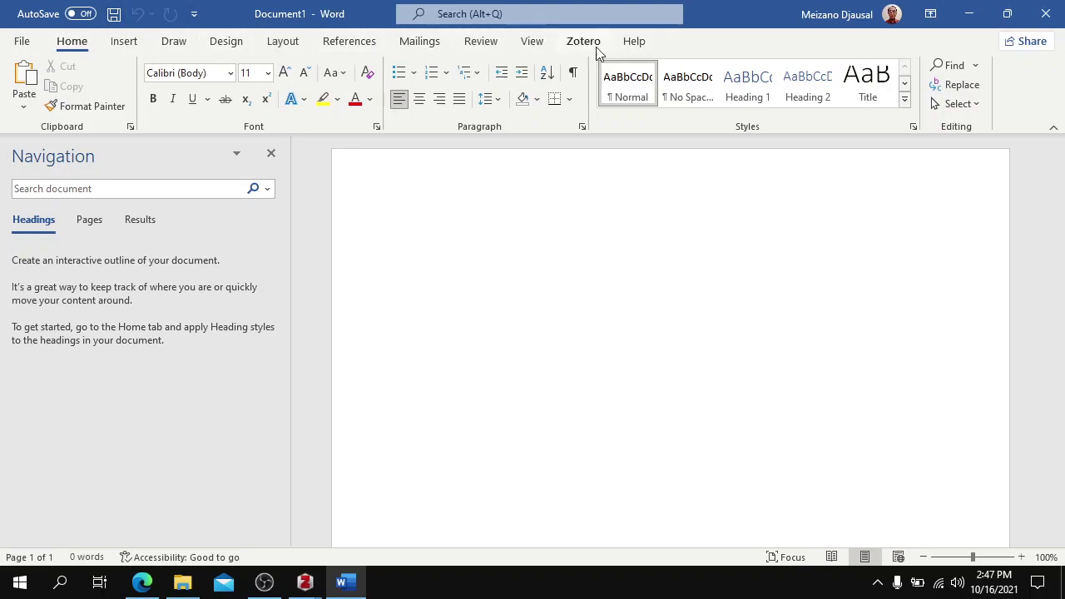
- Start a Zotero citation in the blank document and set the document's citation style to IEEE
{"action": "left_click", "coordinate": [573, 49]}
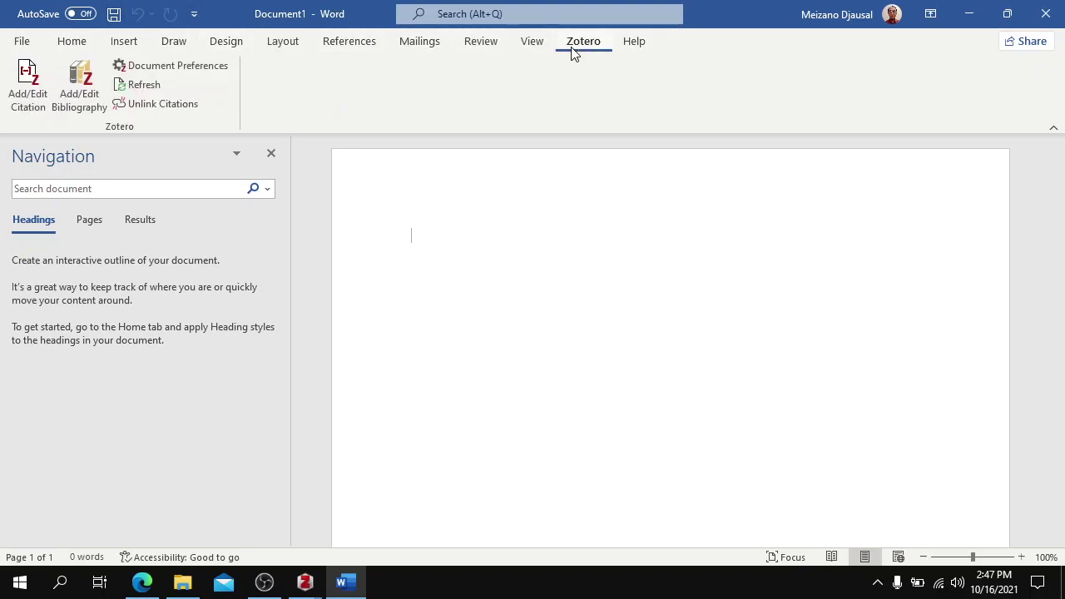
{"action": "left_click", "coordinate": [39, 106]}
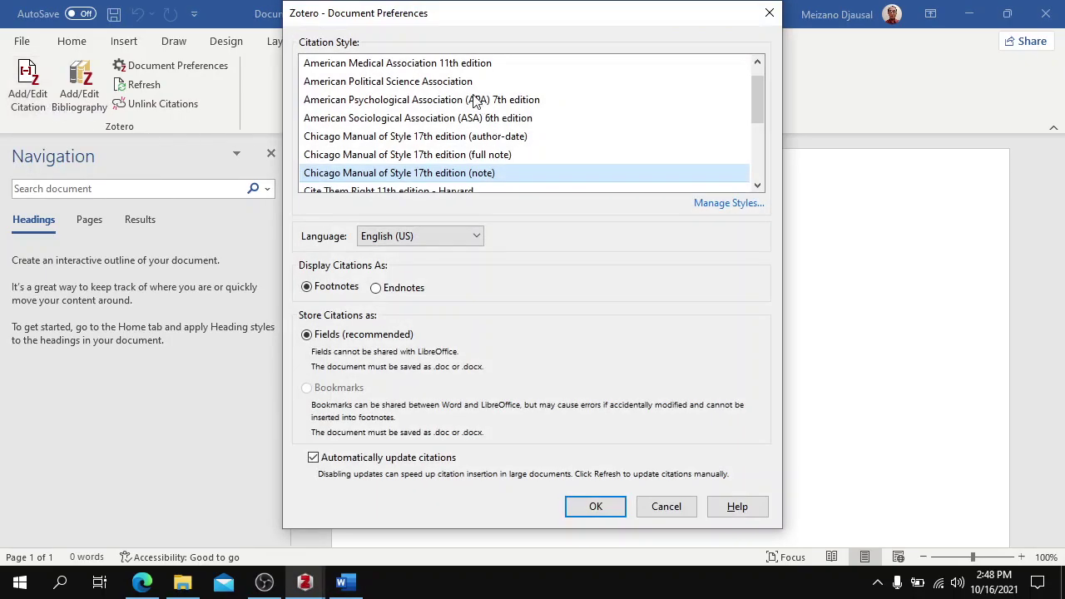
{"action": "left_click", "coordinate": [474, 100]}
{"action": "scroll", "coordinate": [420, 137], "scroll_direction": "down", "scroll_amount": 3}
{"action": "scroll", "coordinate": [420, 143], "scroll_direction": "up", "scroll_amount": 1}
{"action": "scroll", "coordinate": [420, 143], "scroll_direction": "down", "scroll_amount": 1}
{"action": "left_click", "coordinate": [364, 101]}
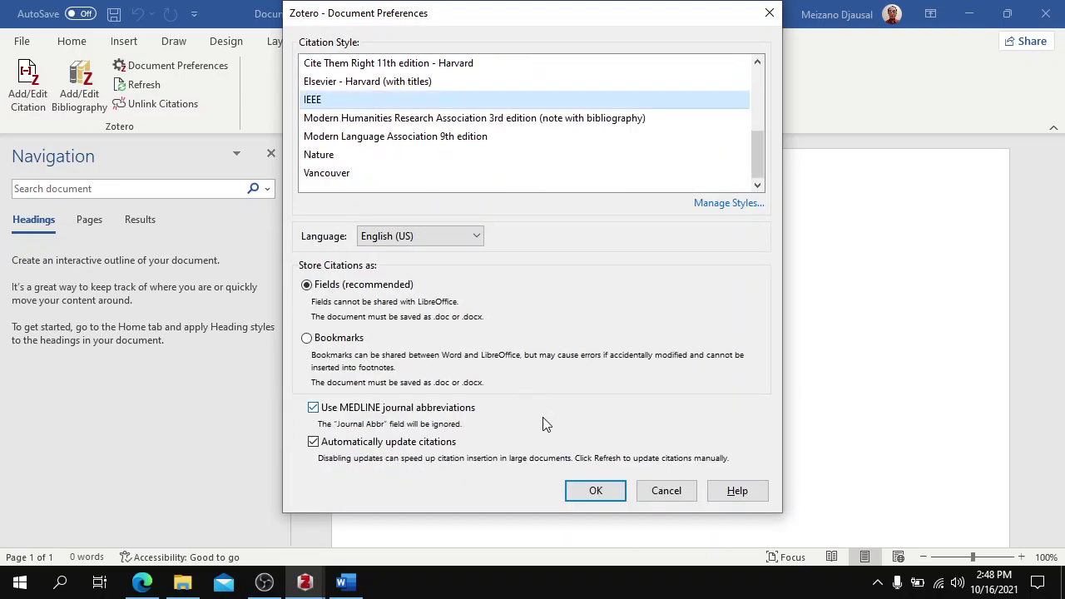
{"action": "left_click", "coordinate": [602, 493]}
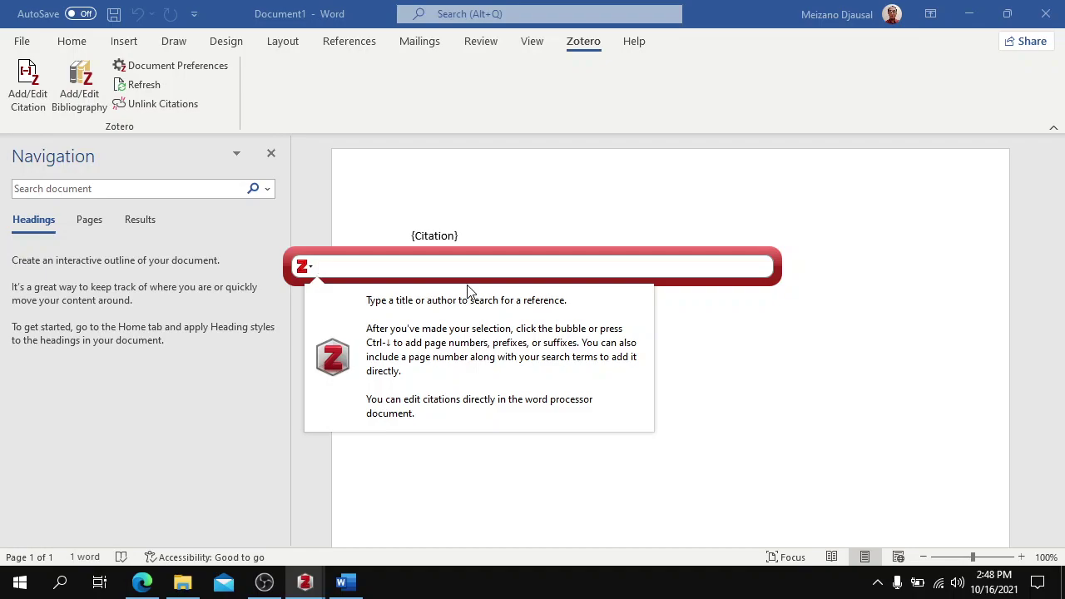
- Search for the 2018 Comparative Study article by its first author's surname and insert it as the citation
{"action": "type", "text": "gupta"}
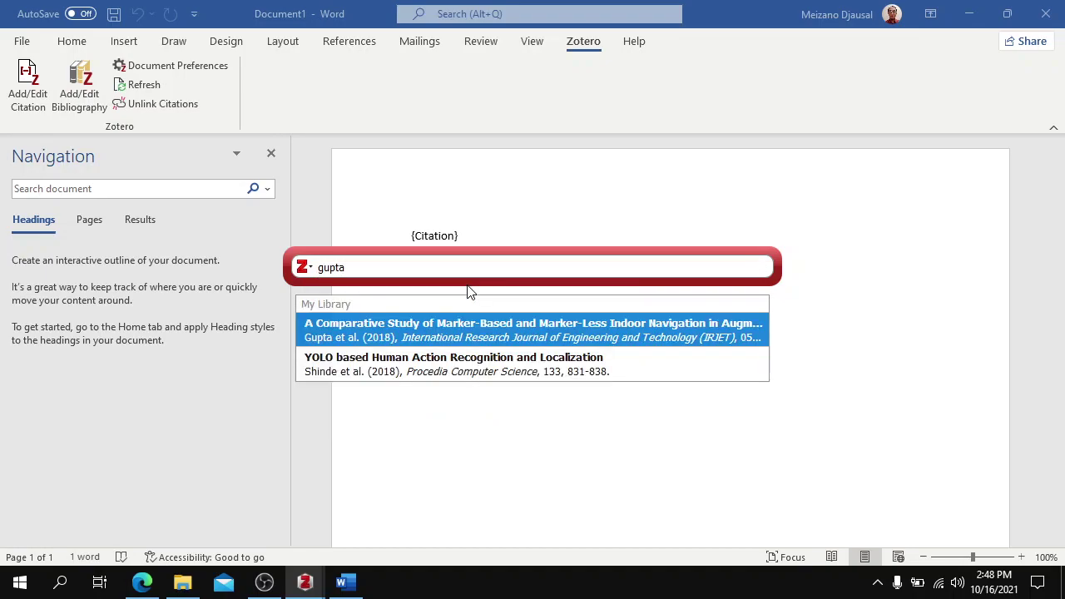
{"action": "left_click", "coordinate": [384, 337]}
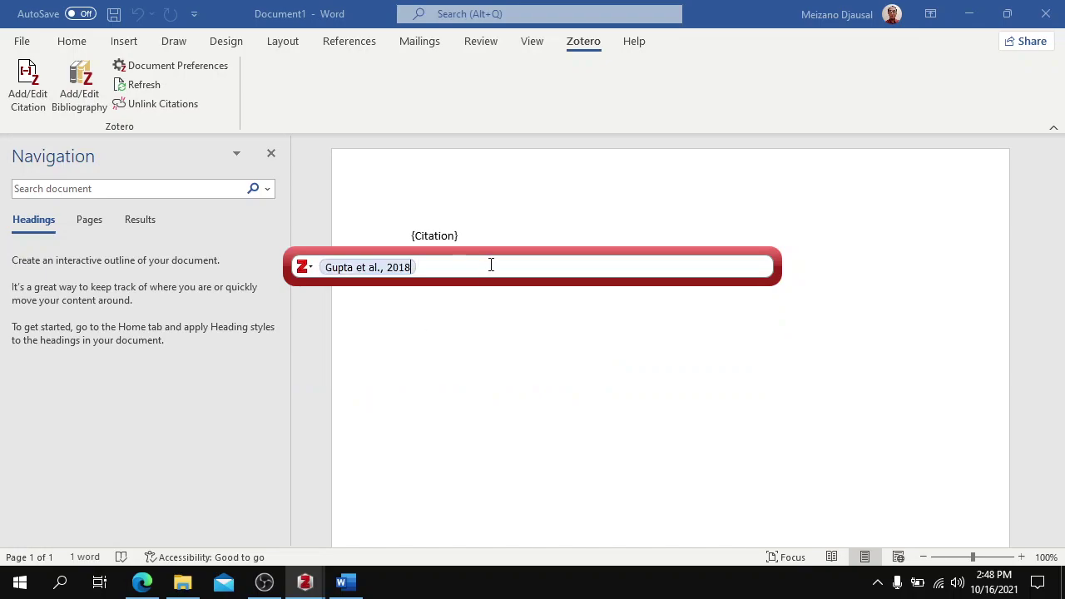
{"action": "key", "text": "Return"}
- Write "Augmented reality" followed by a space in front of the citation placeholder
{"action": "left_click", "coordinate": [412, 238]}
{"action": "type", "text": "Augmente"}
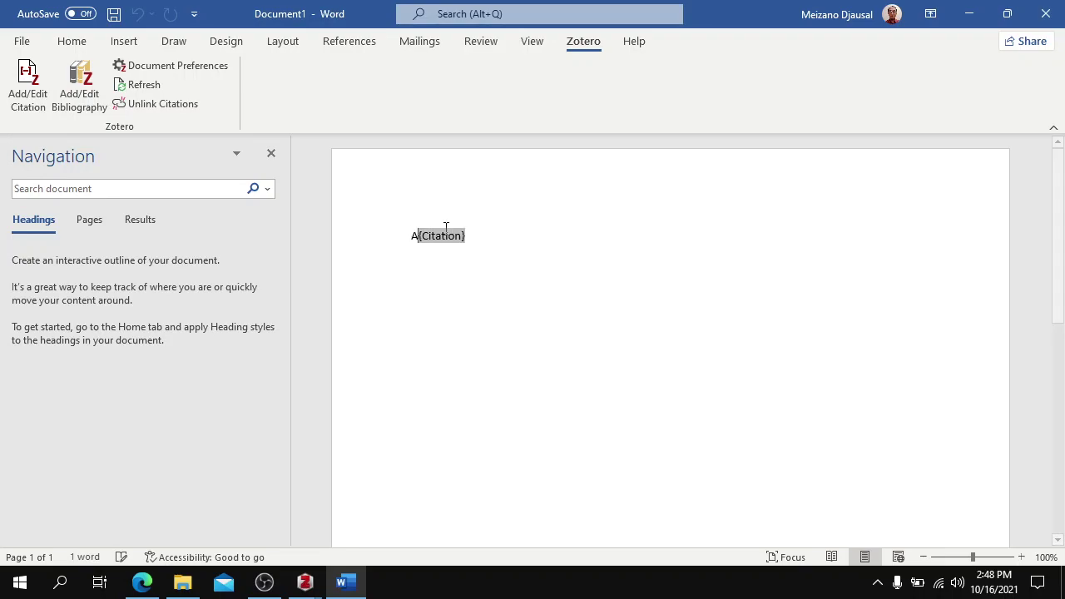
{"action": "type", "text": "d reality"}
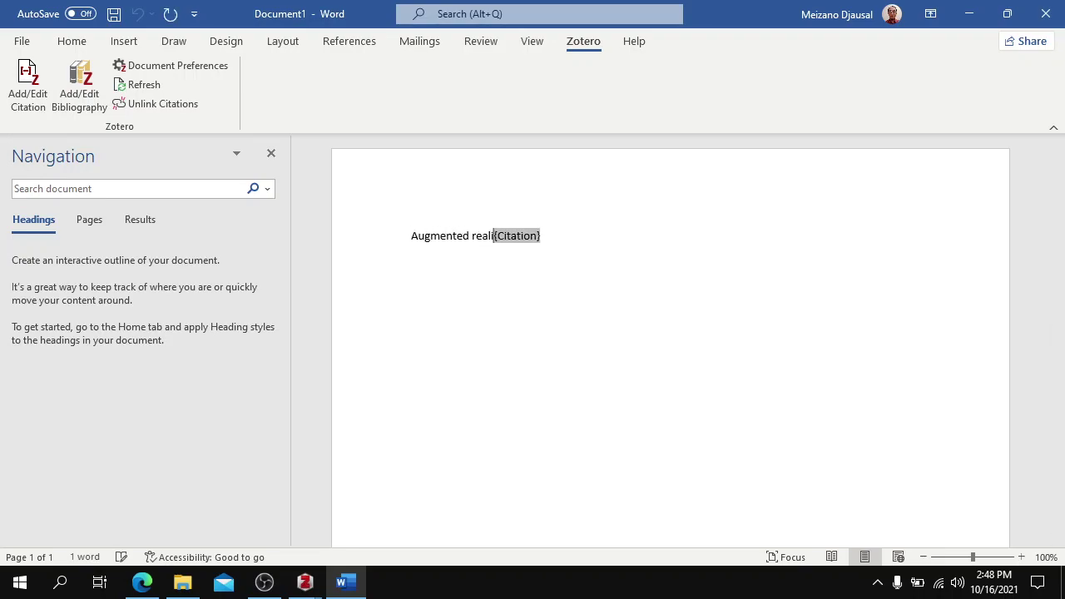
{"action": "left_click", "coordinate": [539, 236]}
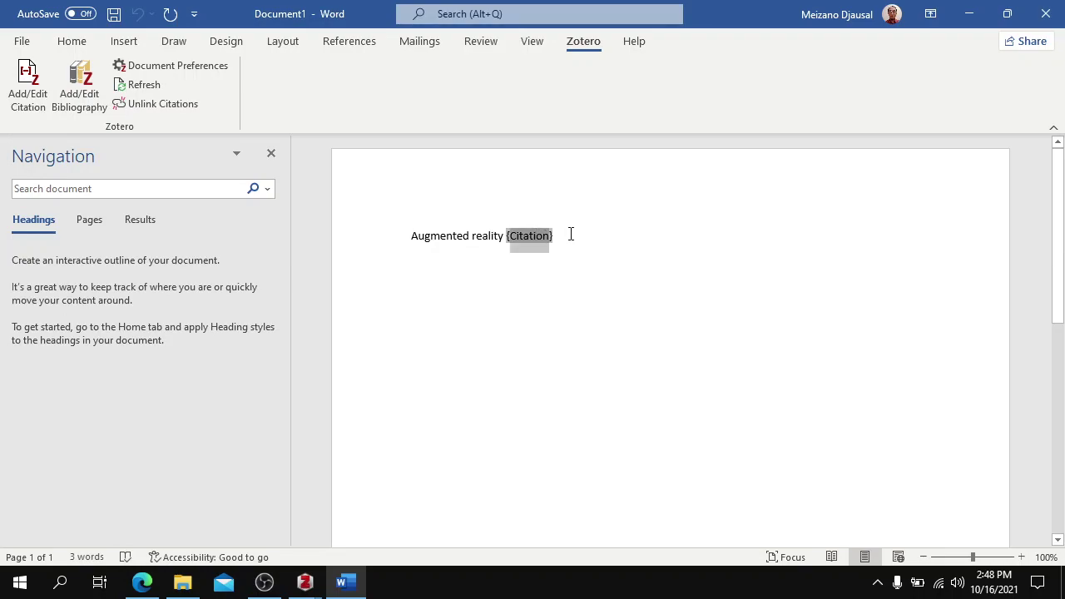
- Edit the citation to add the 2012 indoor augmented-reality evacuation system article as a second source, searching with "augmen"
{"action": "left_click", "coordinate": [32, 80]}
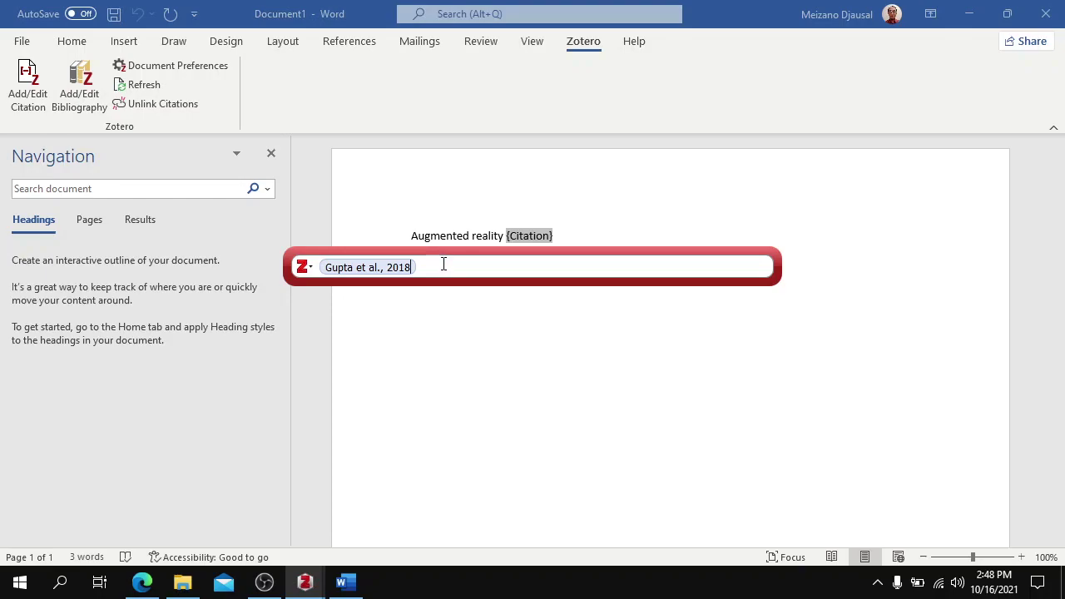
{"action": "type", "text": "augmen"}
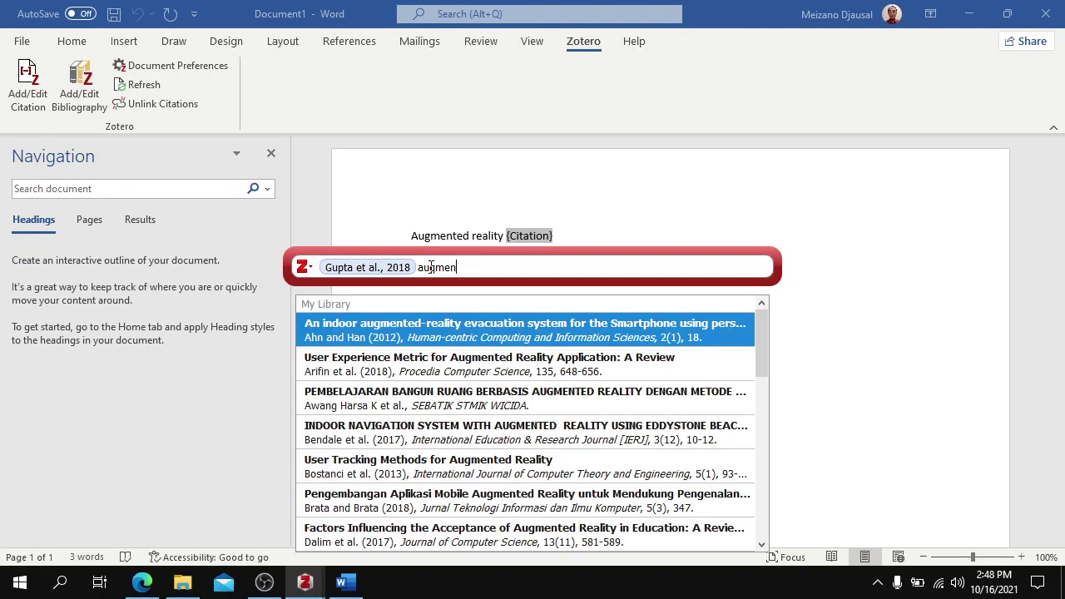
{"action": "left_click", "coordinate": [371, 343]}
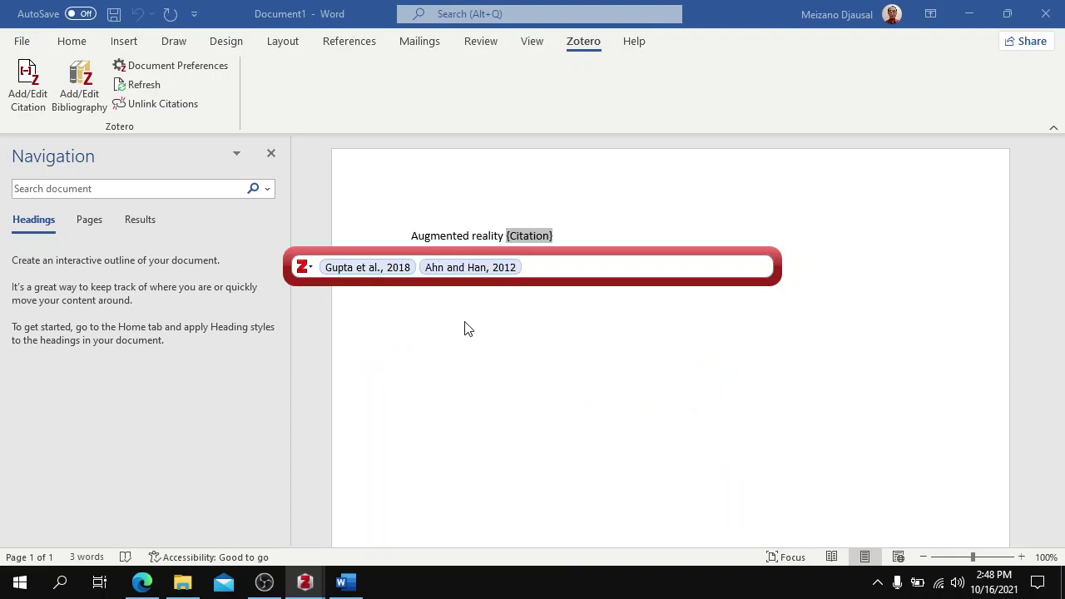
{"action": "key", "text": "Return"}
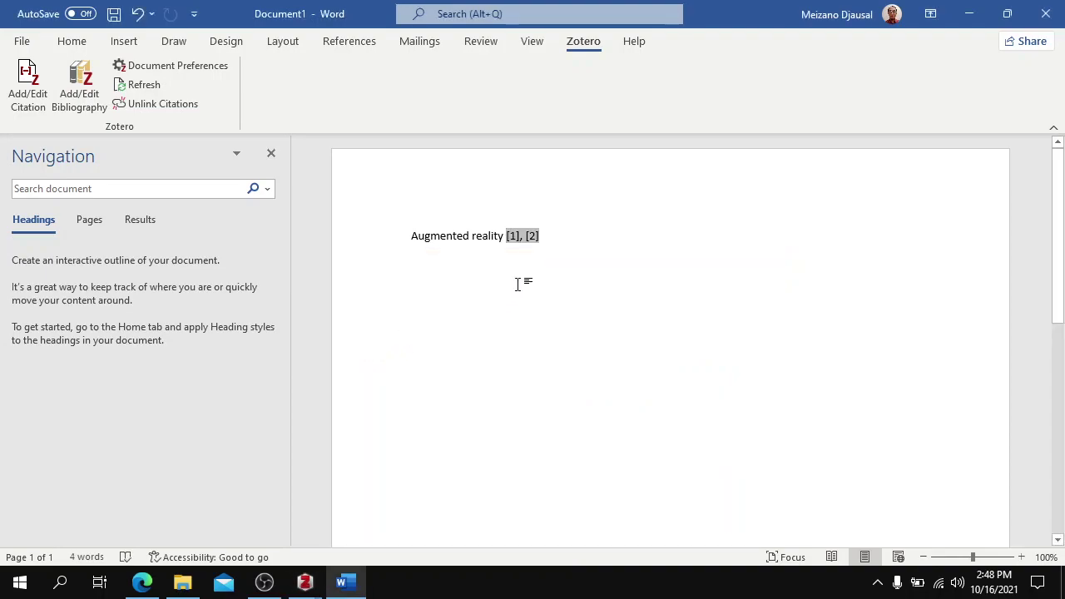
- Add the heading "Daftar Pustaka" below the cited line and insert the Zotero bibliography under it
{"action": "left_click", "coordinate": [547, 230]}
{"action": "key", "text": "Return"}
{"action": "key", "text": "Return"}
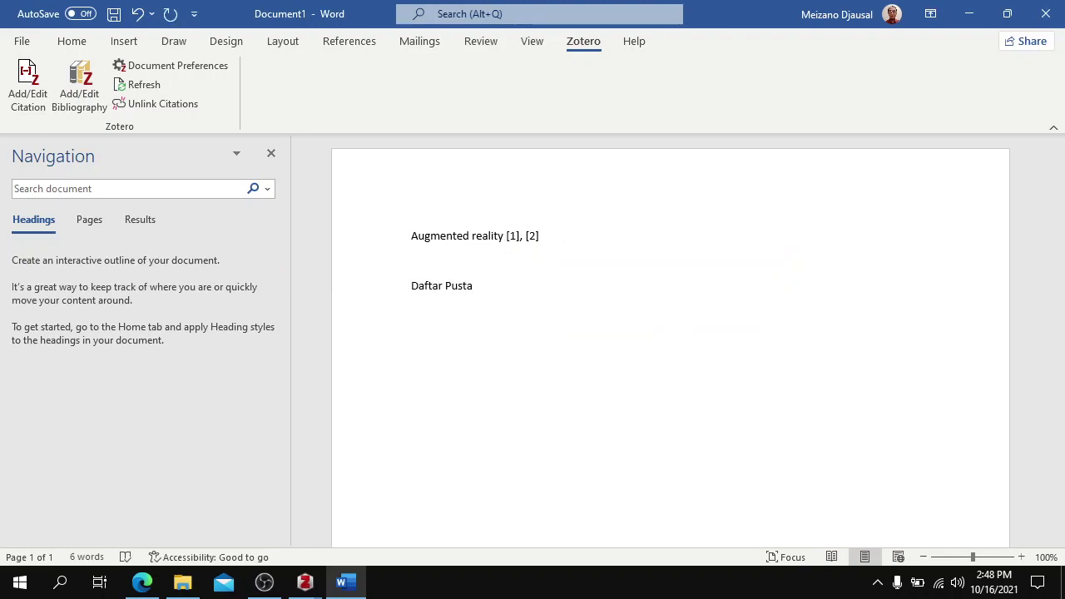
{"action": "key", "text": "Return"}
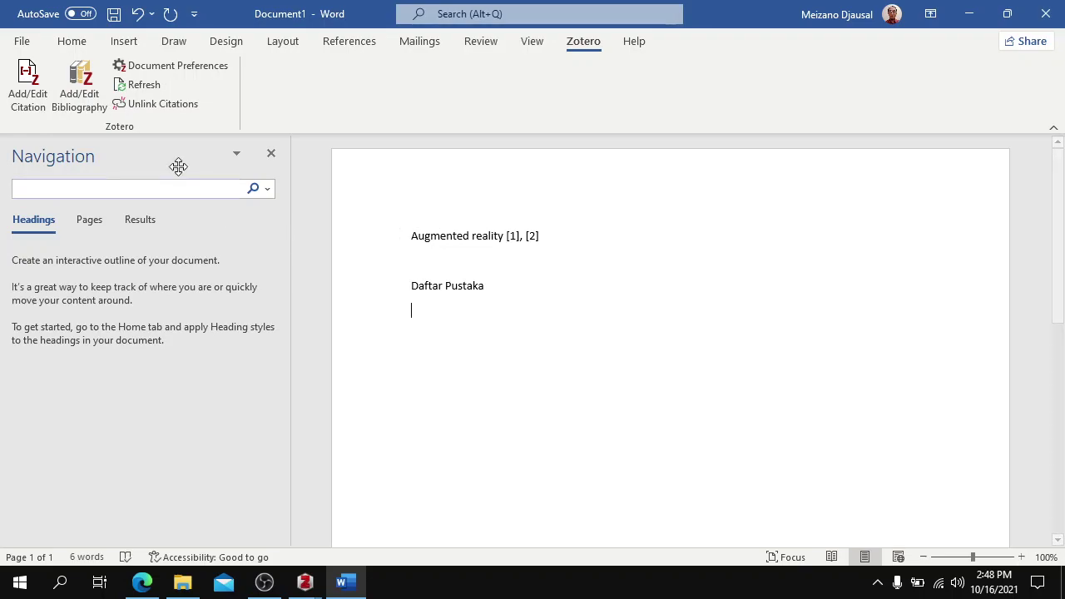
{"action": "left_click", "coordinate": [87, 92]}
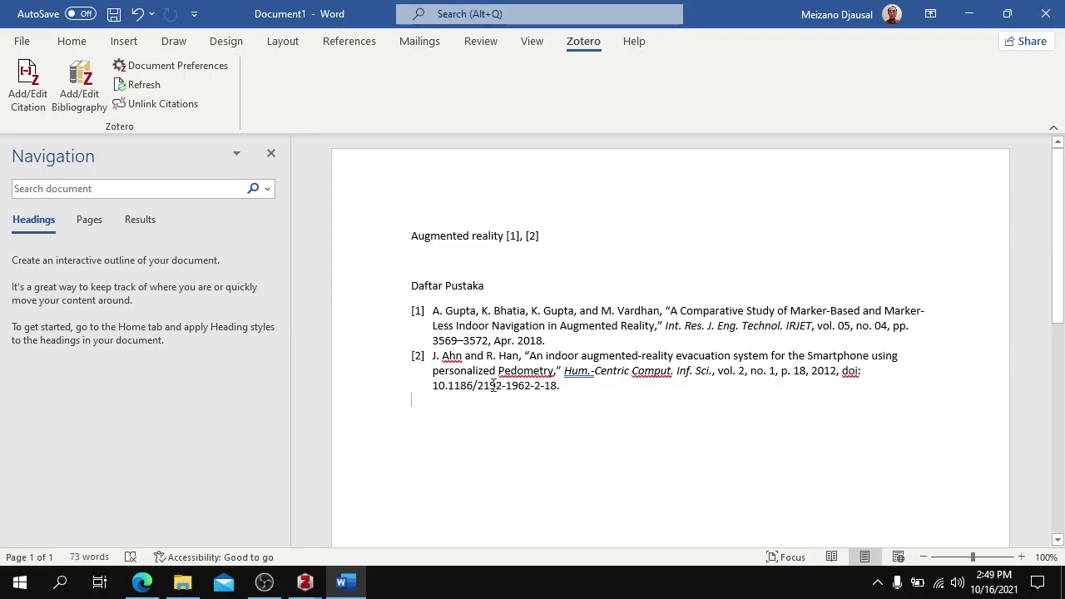
- Open the citation after "Augmented reality" to review its sources and close it without changing them
{"action": "left_click", "coordinate": [523, 240]}
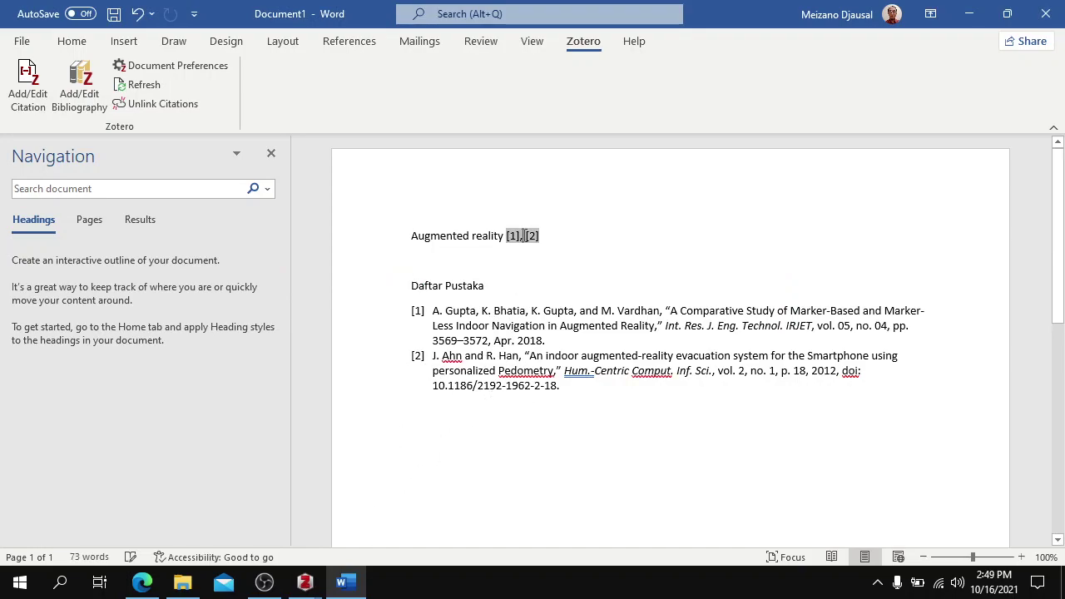
{"action": "left_click", "coordinate": [29, 92]}
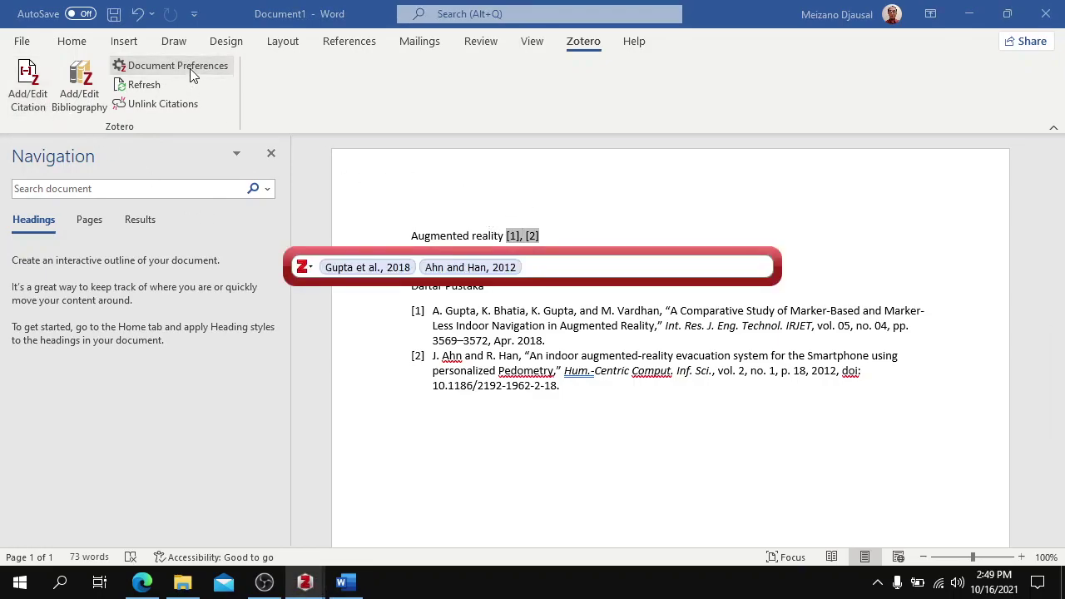
{"action": "key", "text": "Return"}
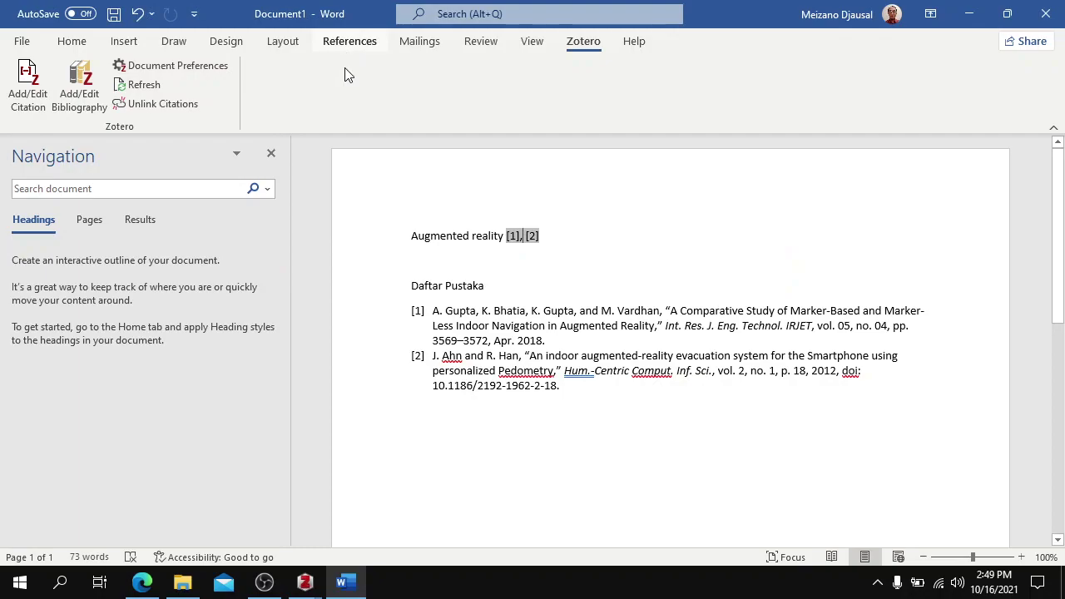
- Look at Word's built-in citation style setting for comparison and return to the Zotero citation tools
{"action": "left_click", "coordinate": [348, 43]}
{"action": "left_click", "coordinate": [490, 84]}
{"action": "left_click", "coordinate": [500, 84]}
{"action": "left_click", "coordinate": [489, 314]}
{"action": "left_click", "coordinate": [560, 238]}
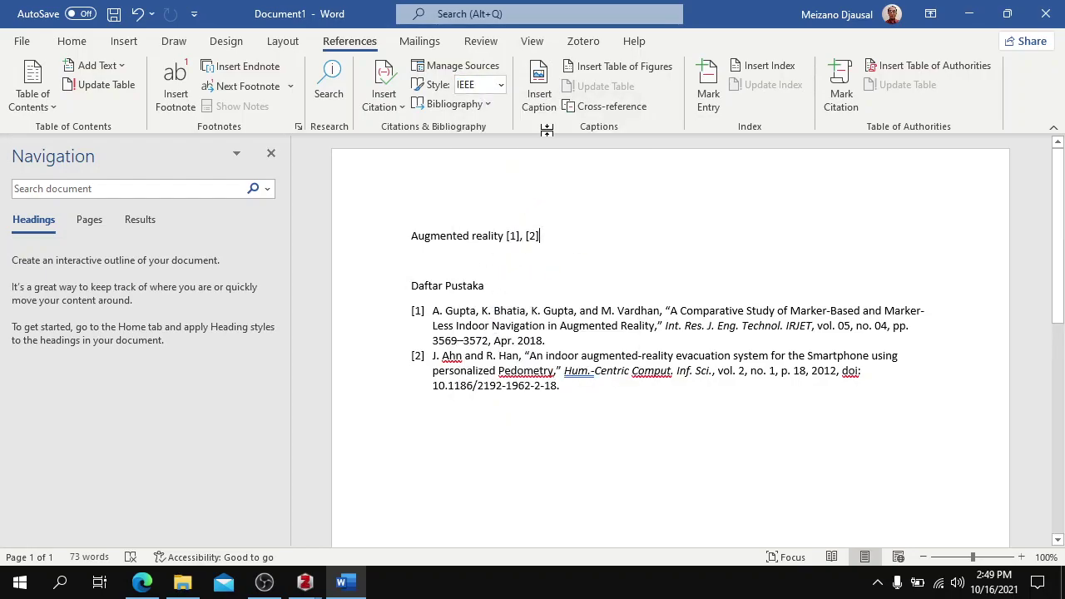
{"action": "left_click", "coordinate": [583, 41]}
{"action": "left_click", "coordinate": [533, 226]}
{"action": "left_click", "coordinate": [516, 291]}
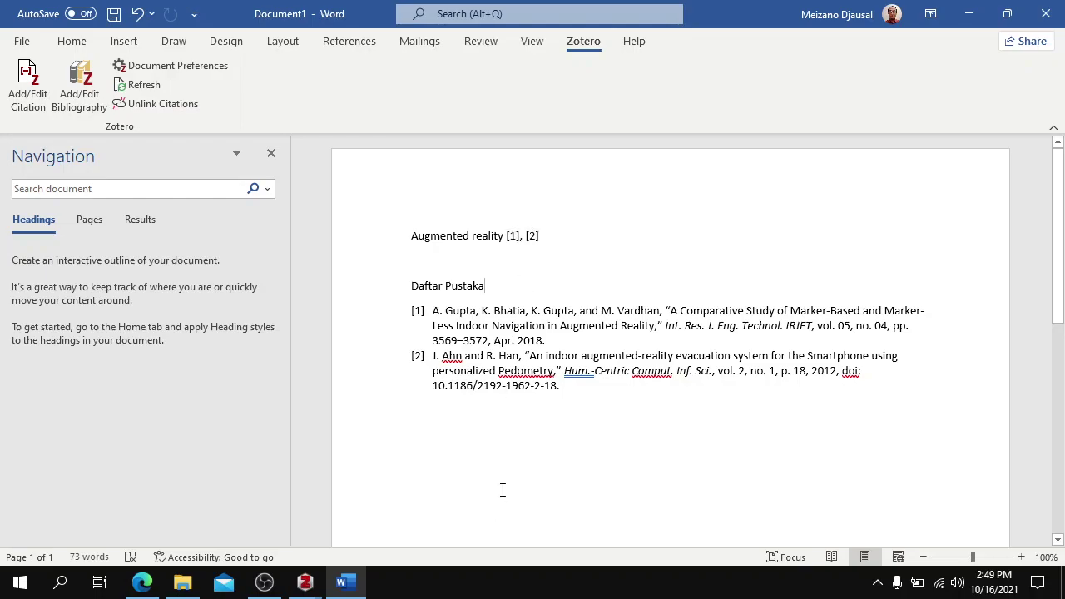
- Bring up Zotero's Add-ons Manager window and close it
{"action": "mouse_move", "coordinate": [305, 582]}
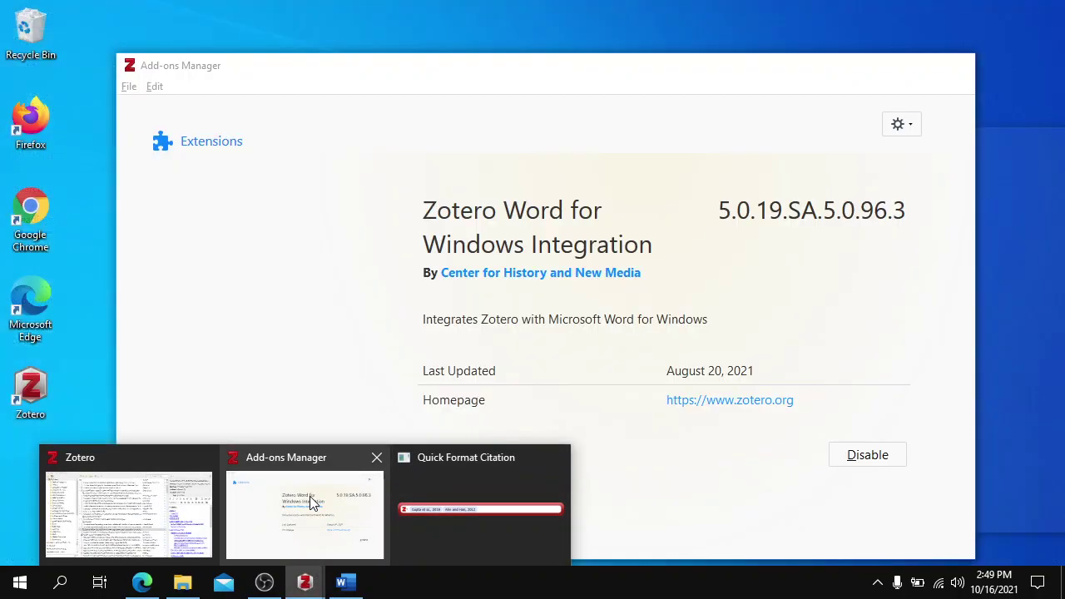
{"action": "left_click", "coordinate": [309, 496]}
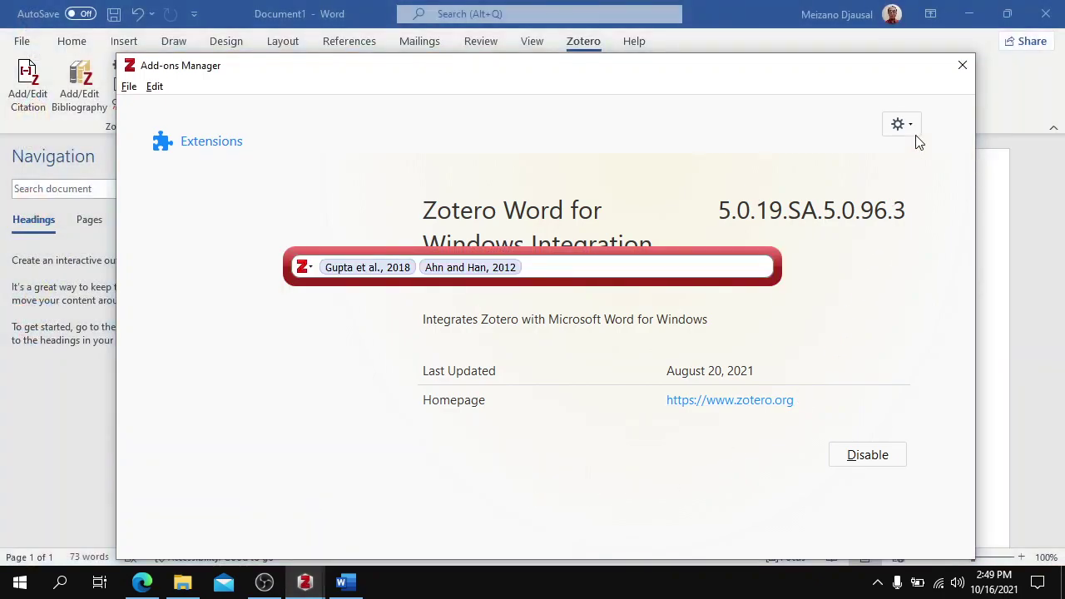
{"action": "left_click", "coordinate": [957, 67]}
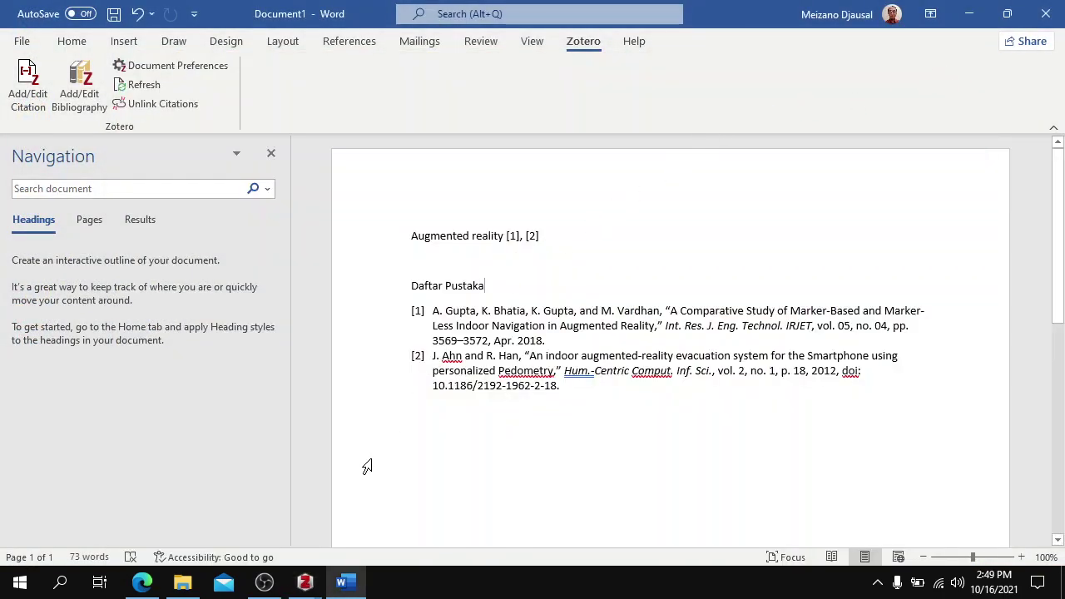
{"action": "mouse_move", "coordinate": [143, 582]}
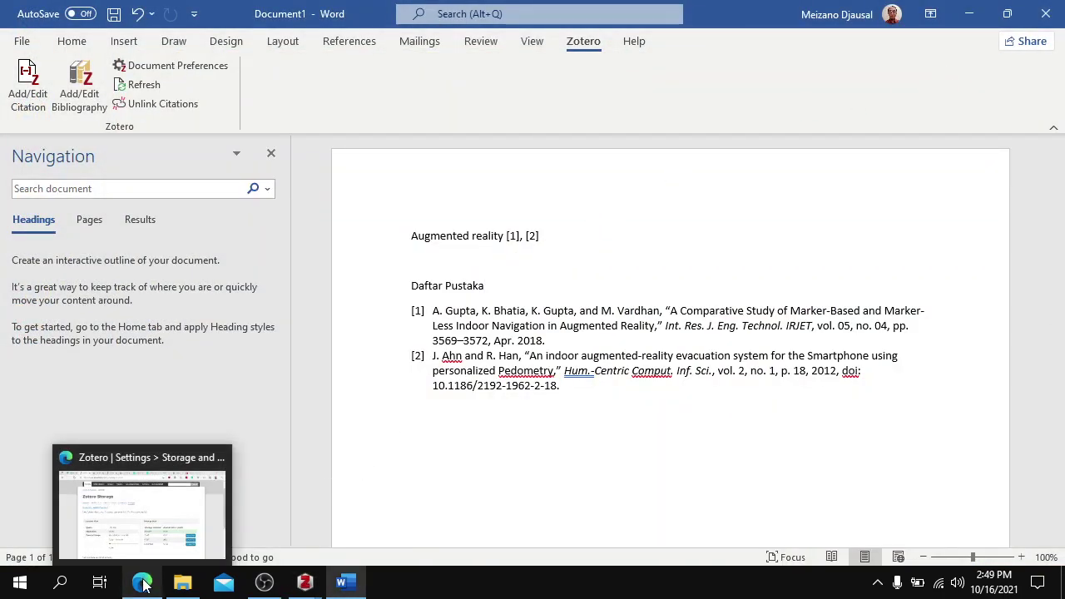
{"action": "mouse_move", "coordinate": [147, 528]}
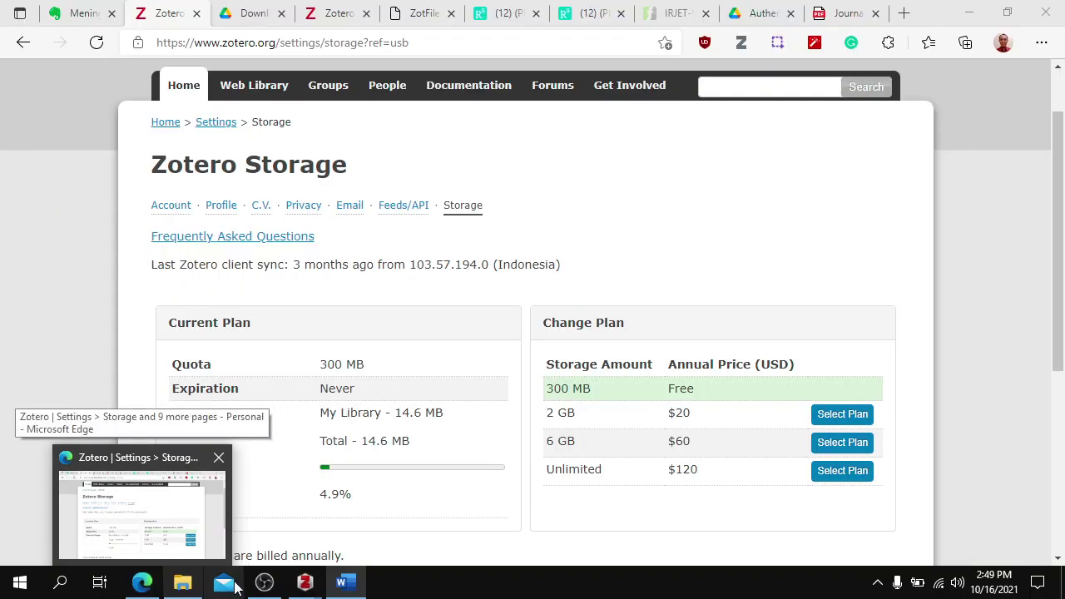
{"action": "mouse_move", "coordinate": [305, 583]}
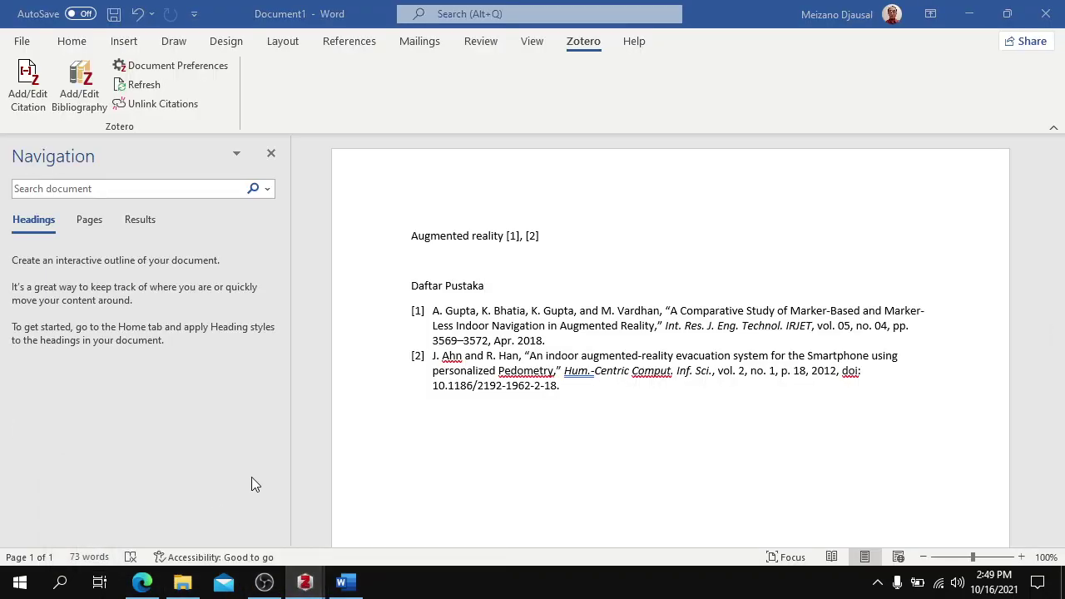